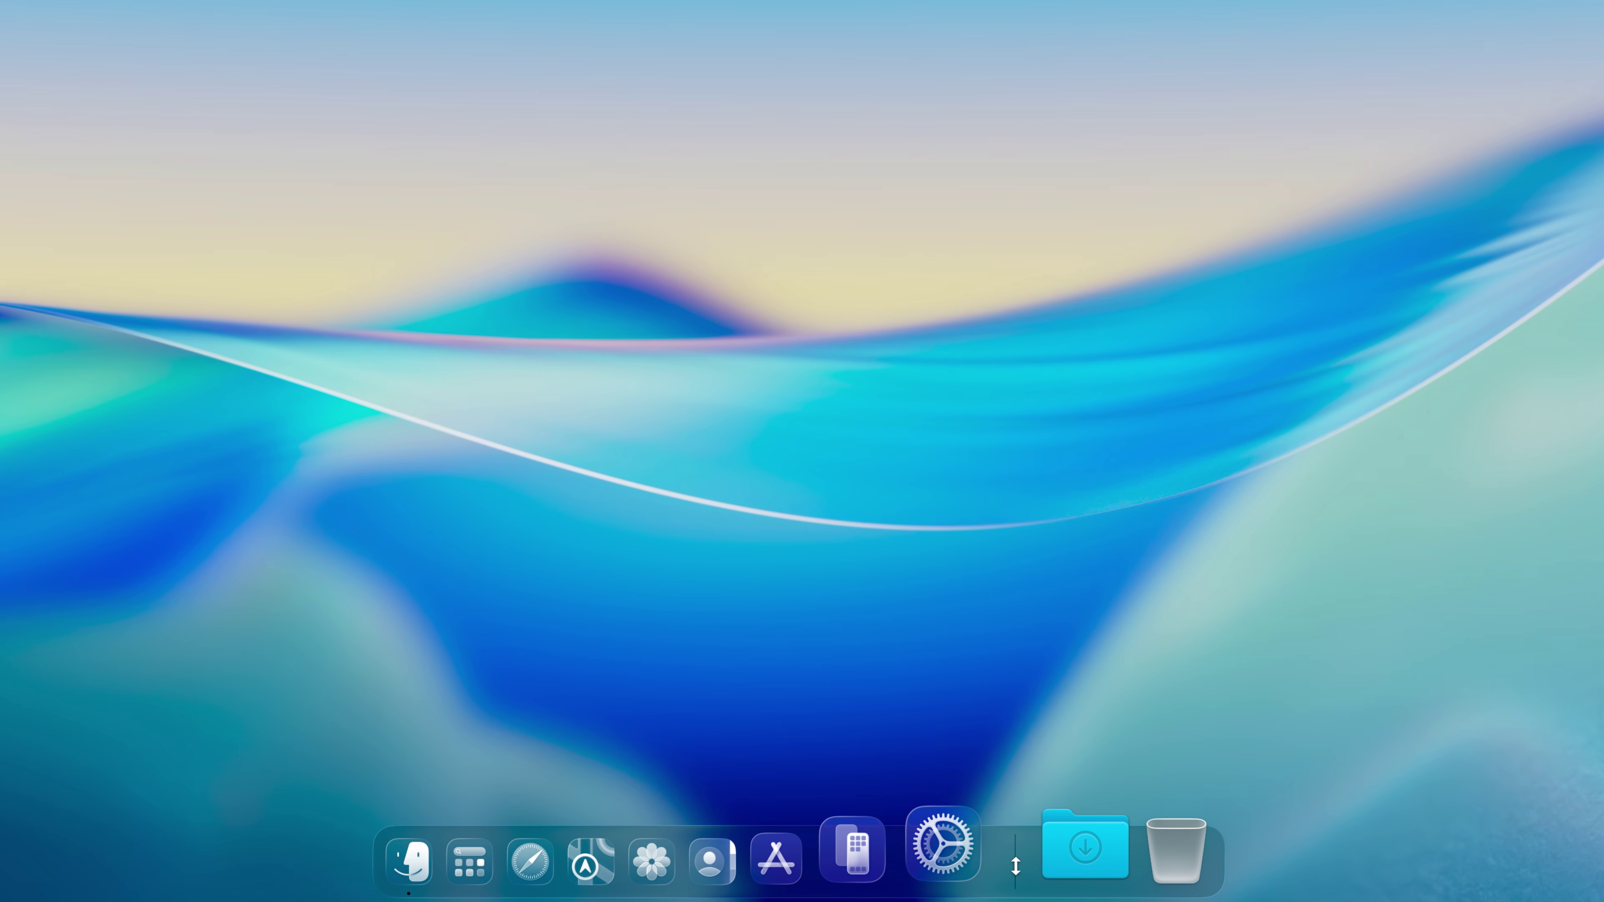
Close the Start menu, leaving the desktop with File Explorer, Edge, Settings and Store pinned on the taskbar.
{"action": "left_click_drag", "start_coordinate": [1017, 848], "coordinate": [1024, 835]}
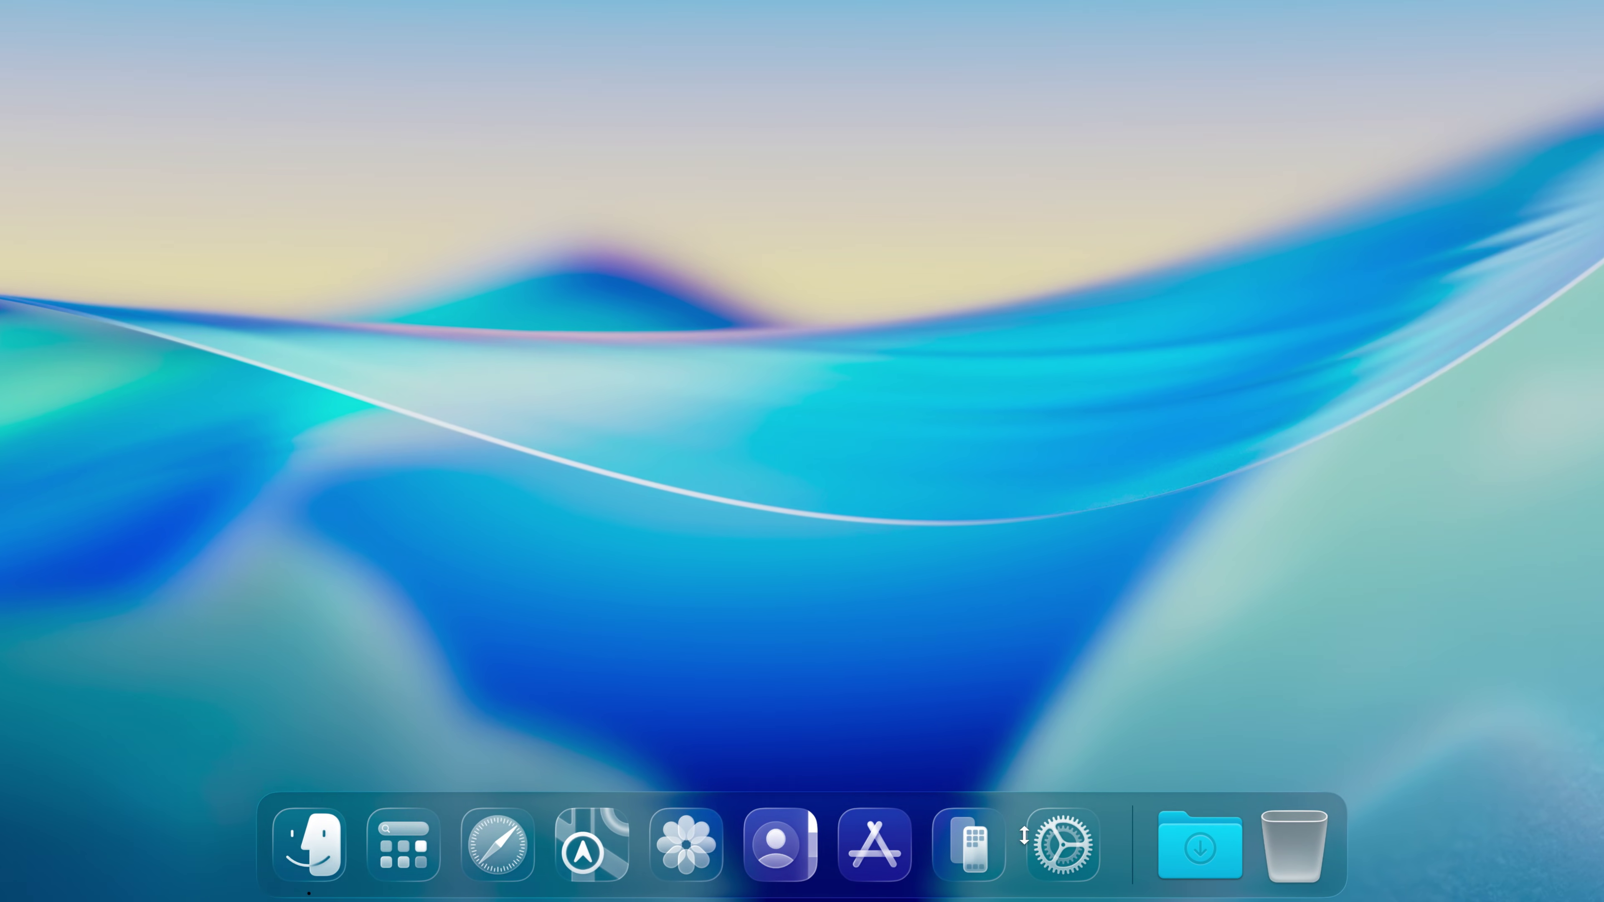
{"action": "left_click_drag", "start_coordinate": [1180, 846], "coordinate": [1039, 528]}
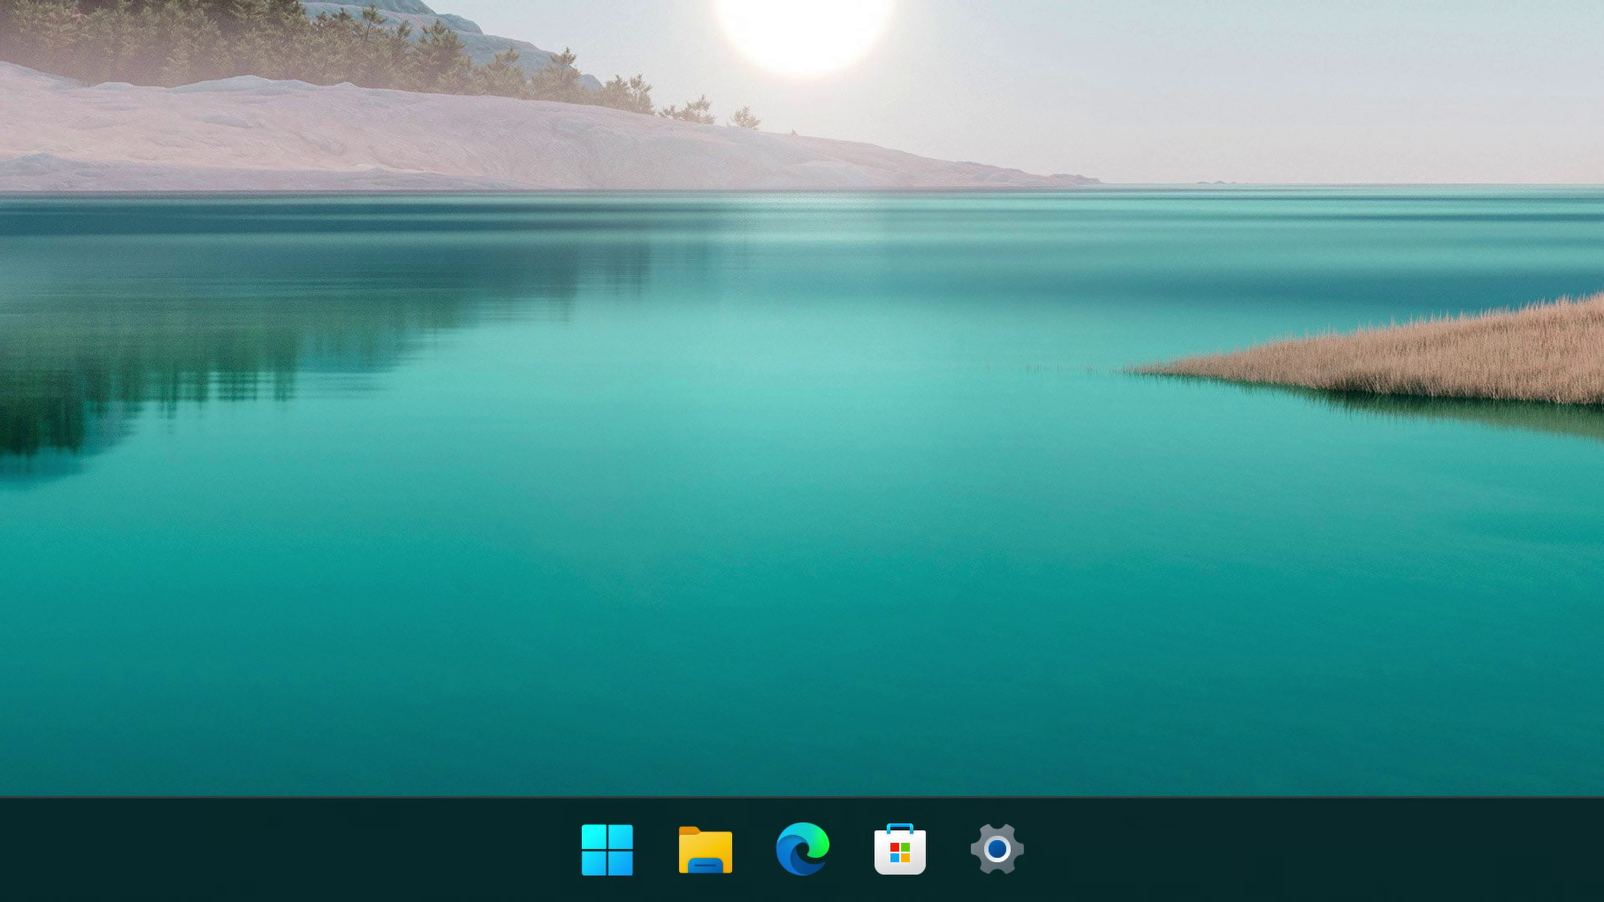
{"action": "left_click_drag", "start_coordinate": [4, 3], "coordinate": [7, 43]}
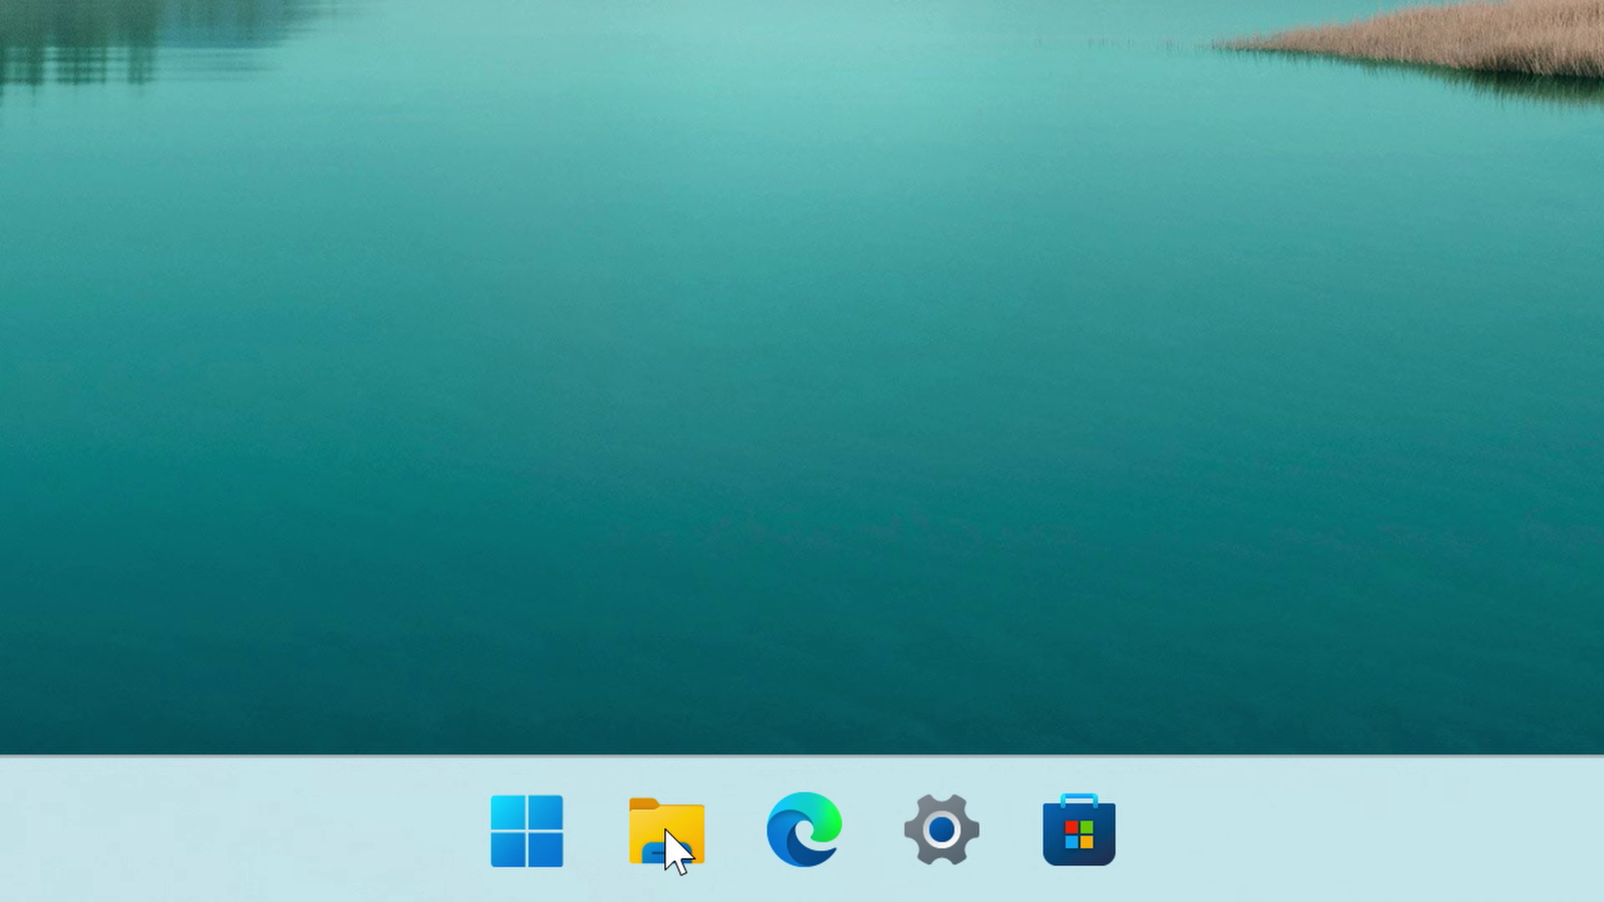
Open File Explorer on Home from the taskbar, close it, then reopen Home with Win+E.
{"action": "left_click", "coordinate": [665, 834]}
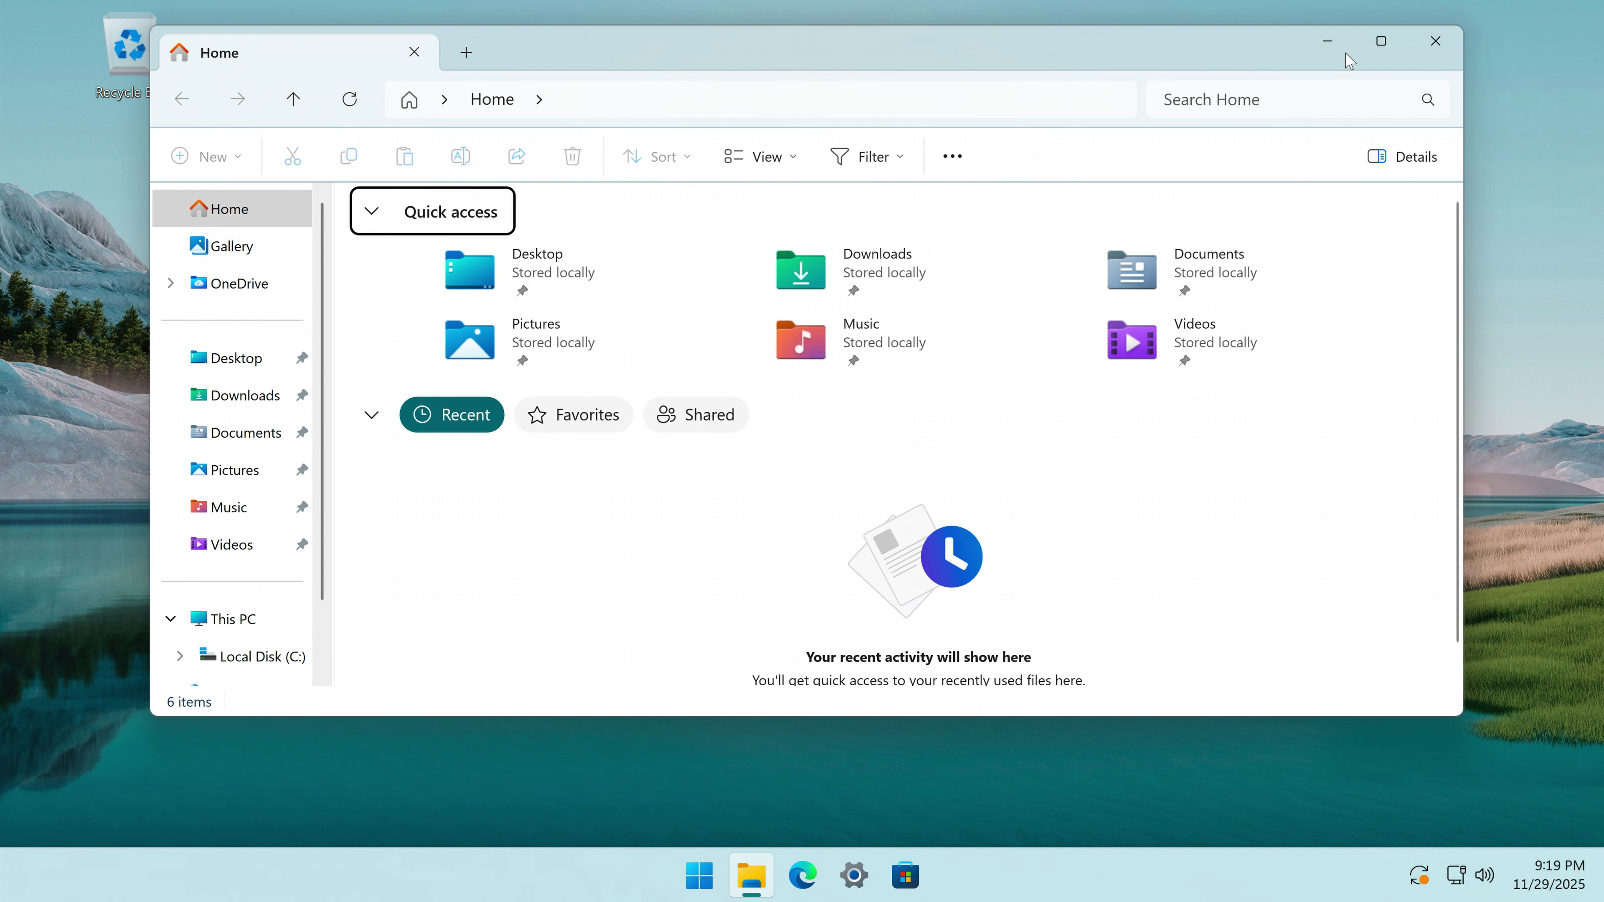
{"action": "left_click", "coordinate": [1435, 41]}
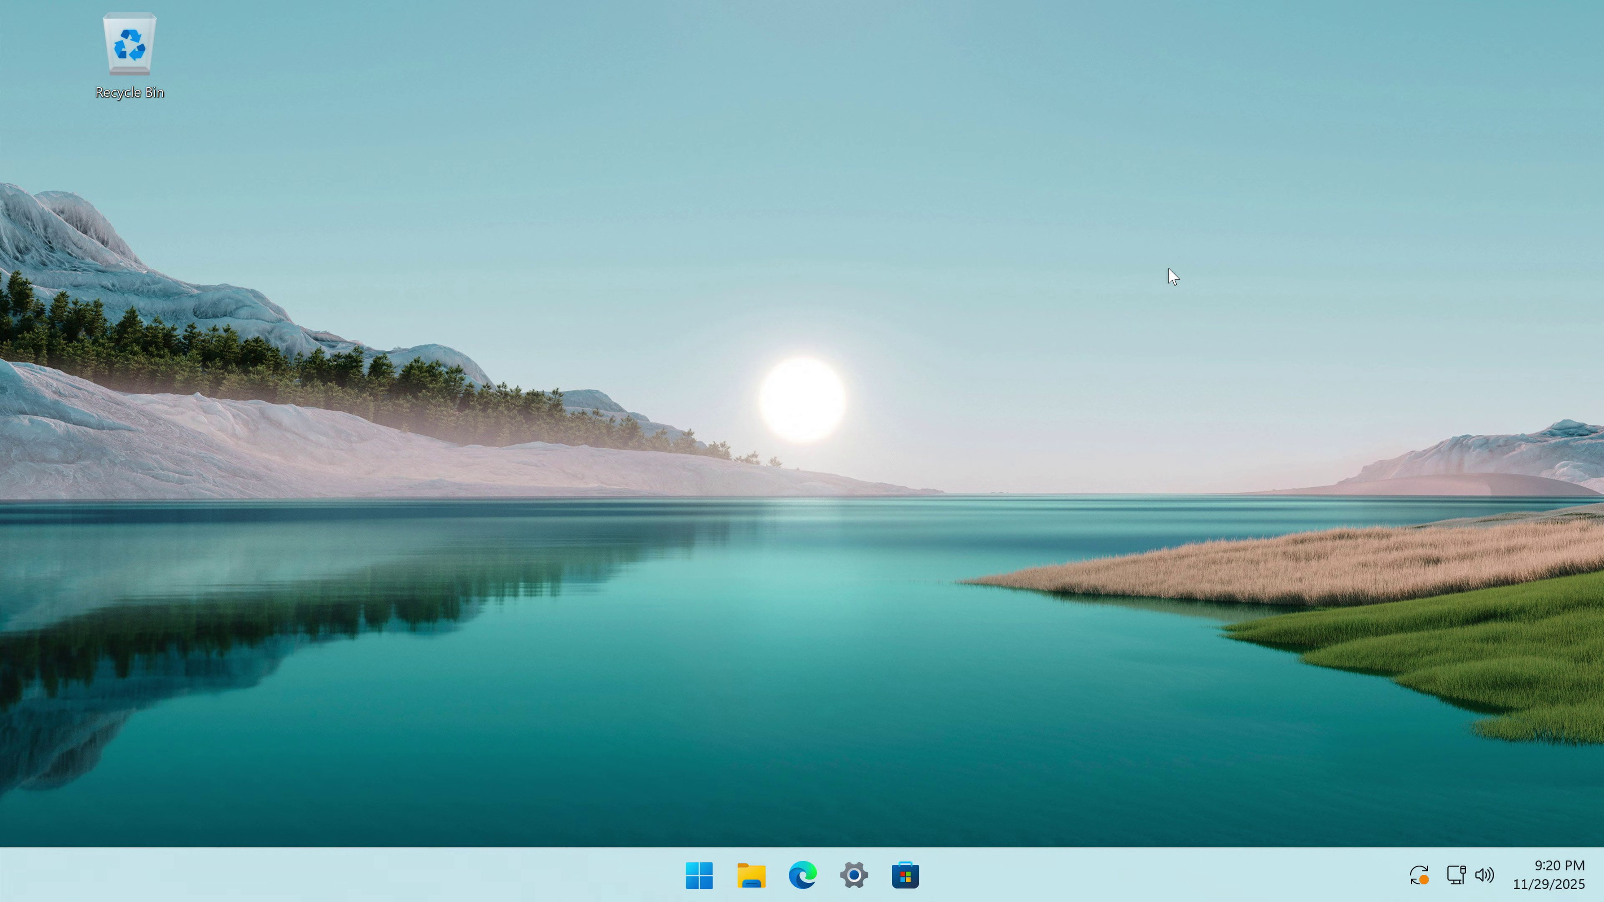
{"action": "key", "text": "super+e"}
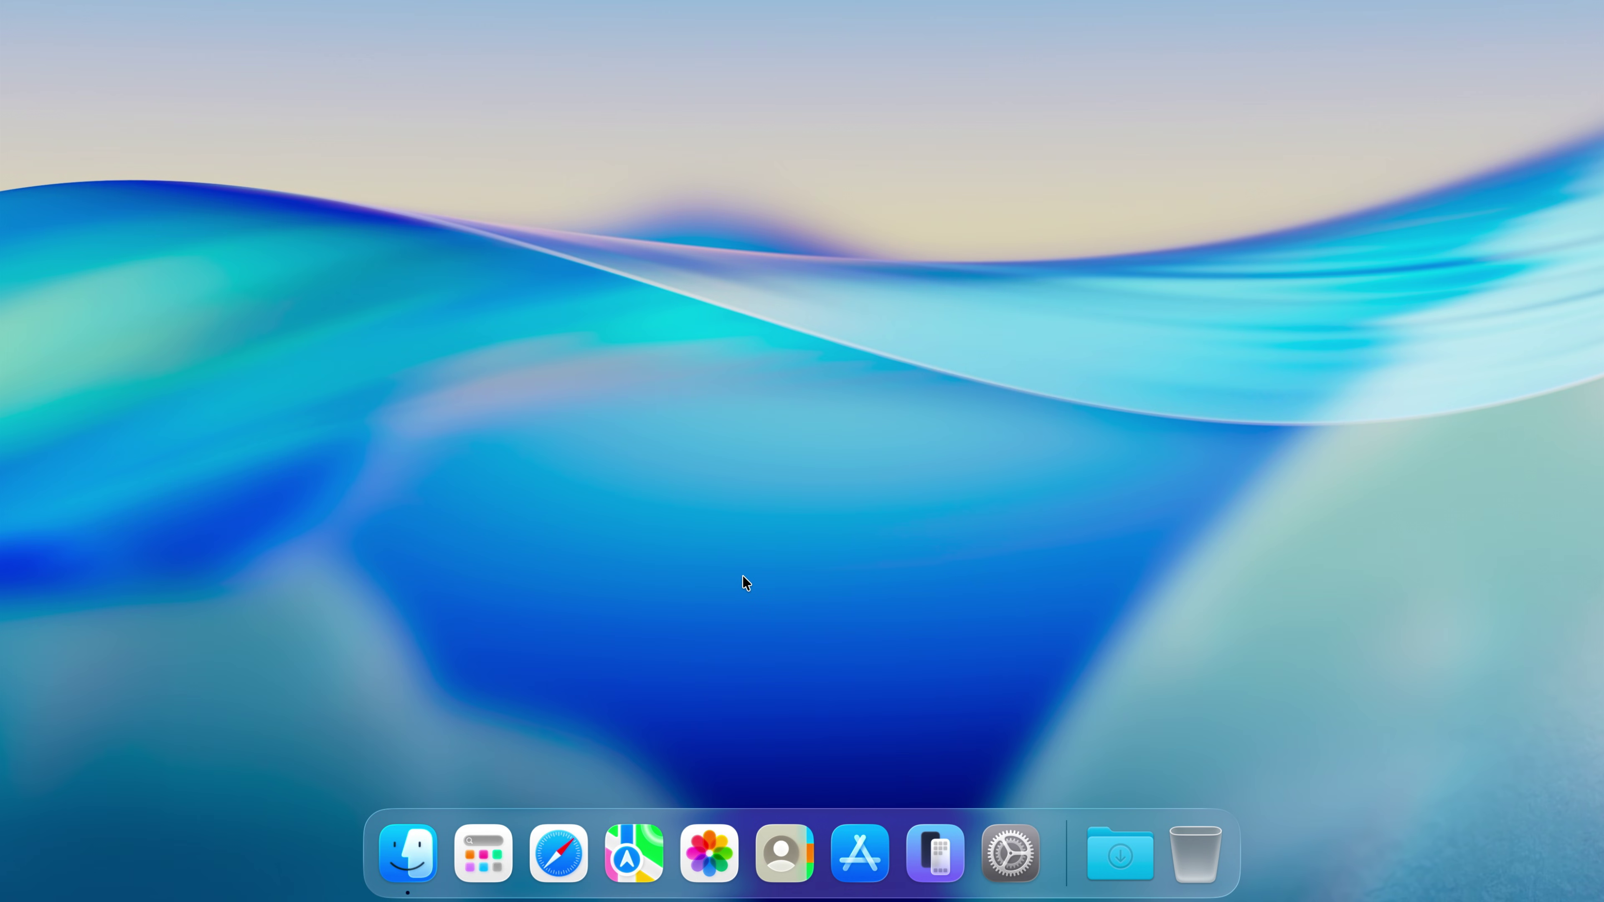
Open a Finder window on Recents, close it and System Settings, then open a new Recents window.
{"action": "left_click", "coordinate": [410, 847]}
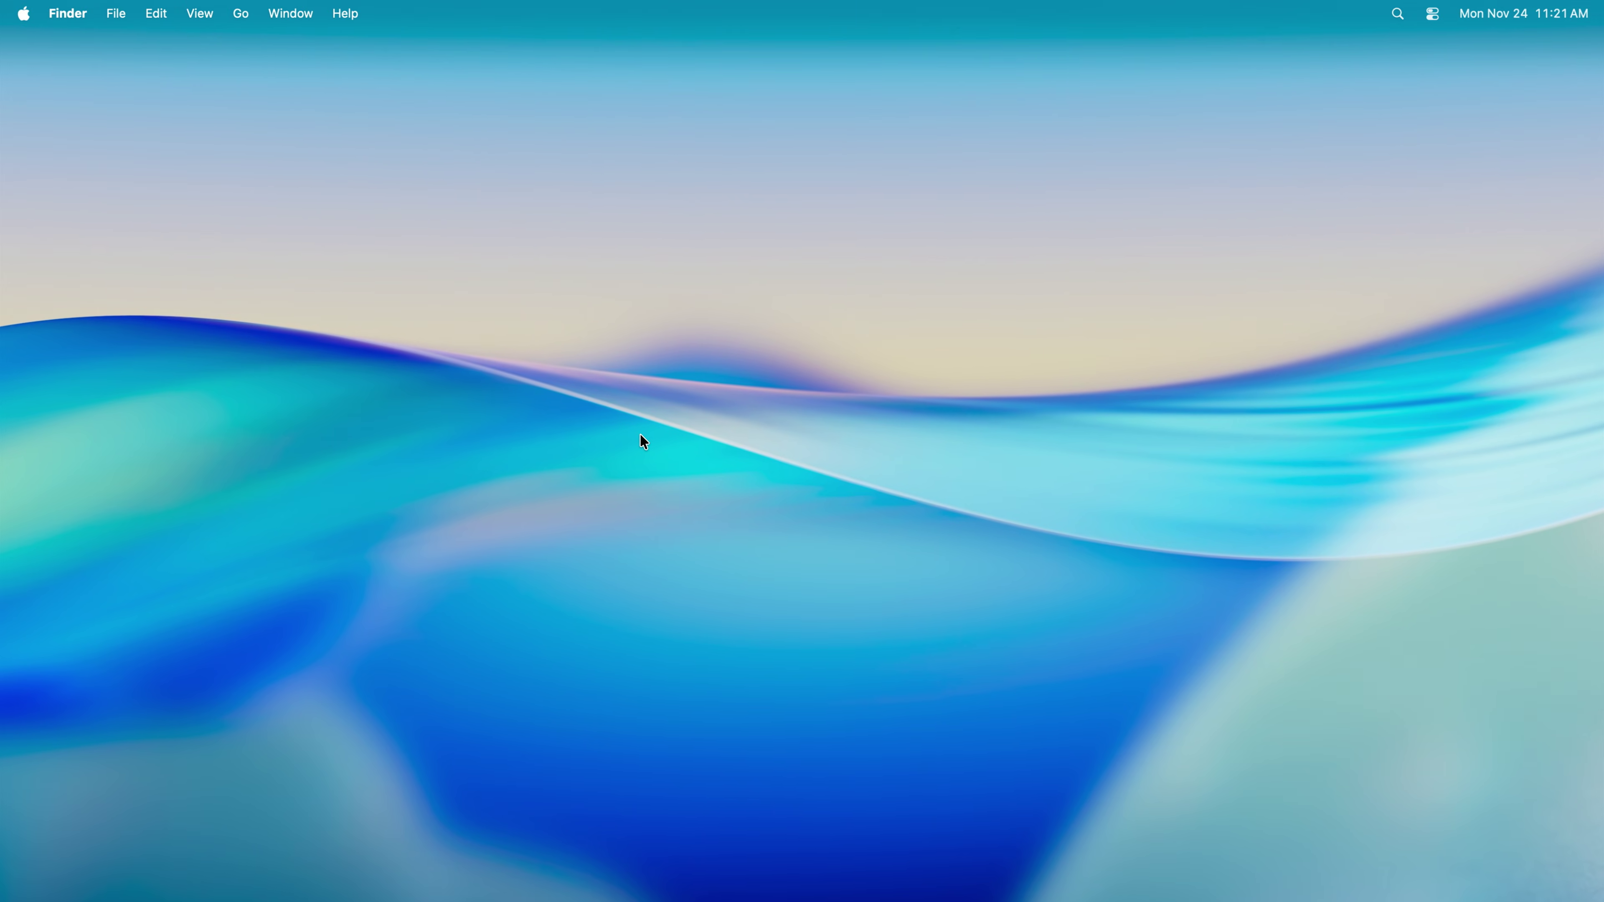
{"action": "key", "text": "super+n"}
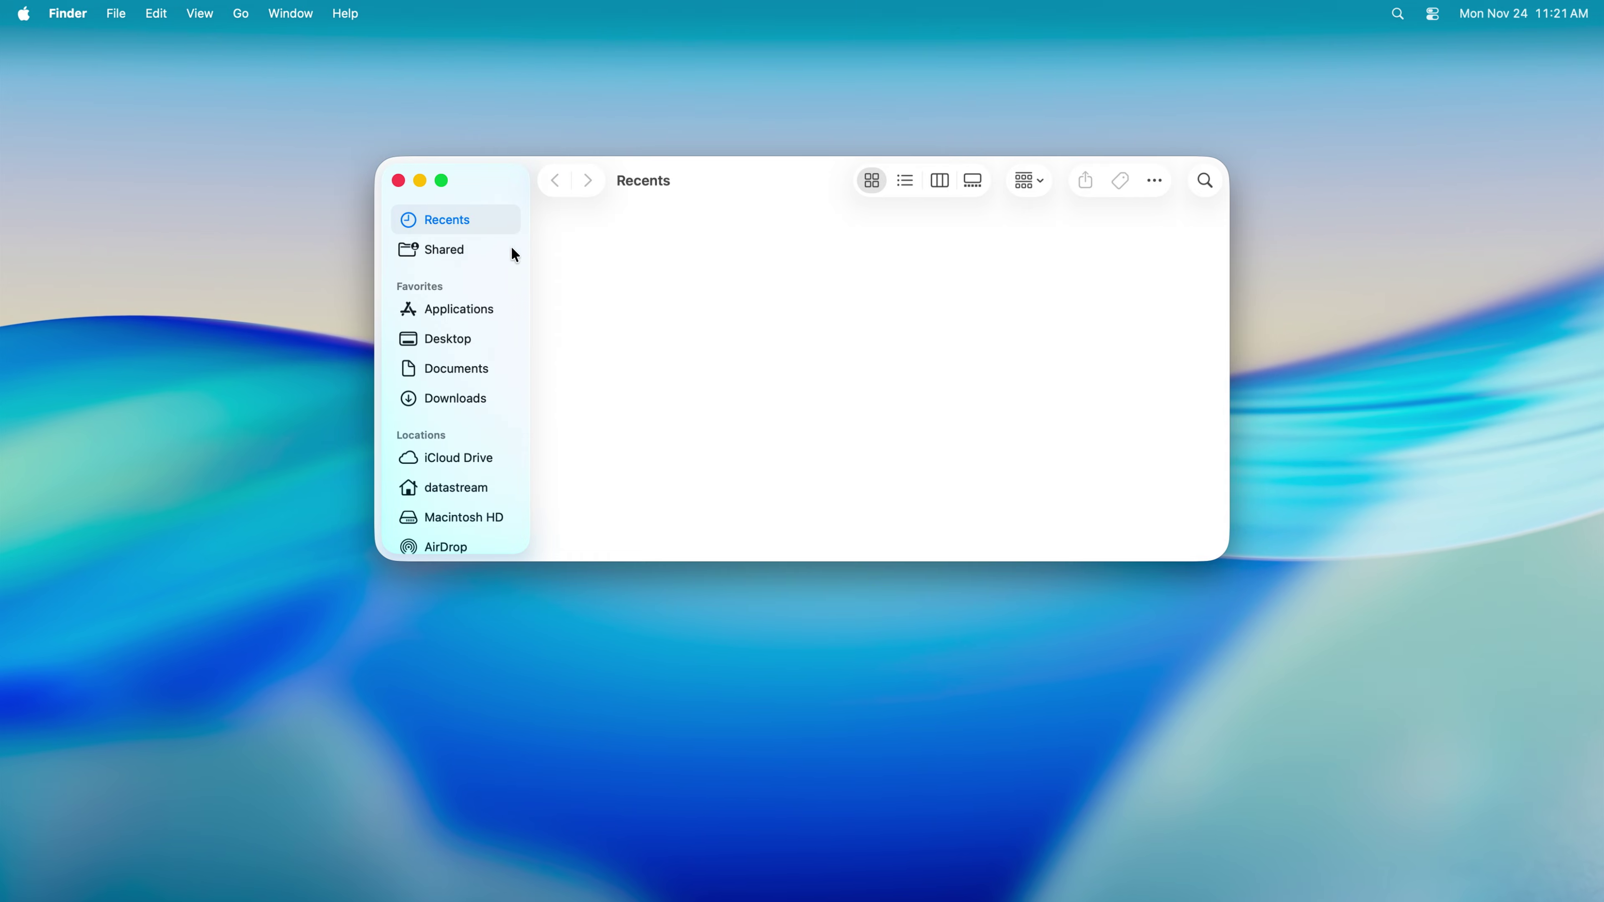
{"action": "left_click", "coordinate": [398, 181]}
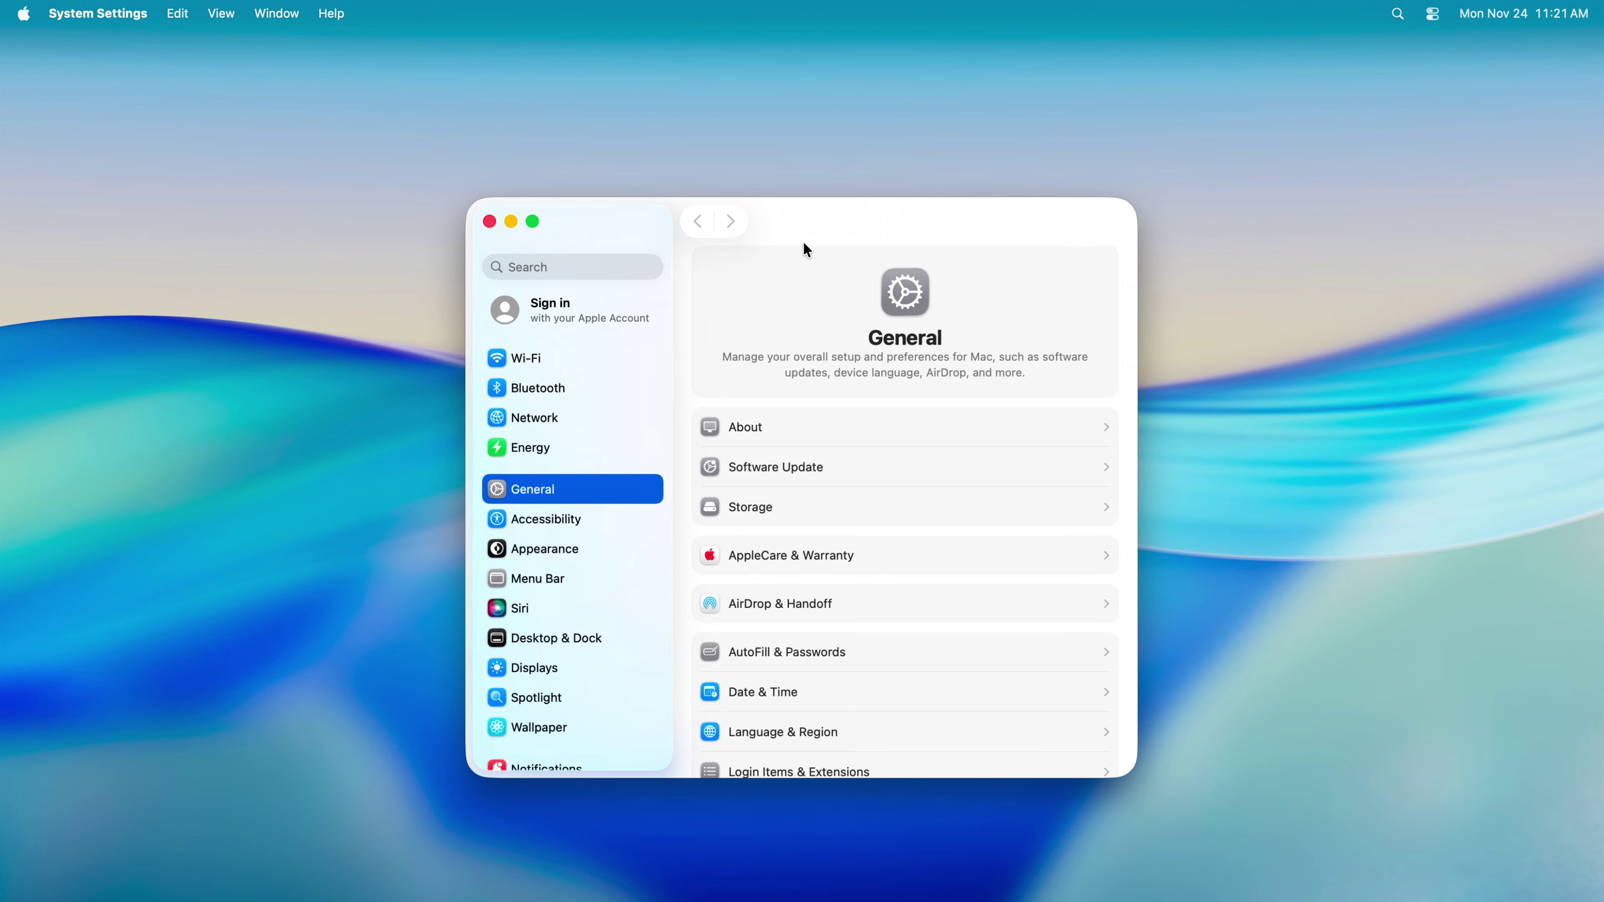
{"action": "key", "text": "super+w"}
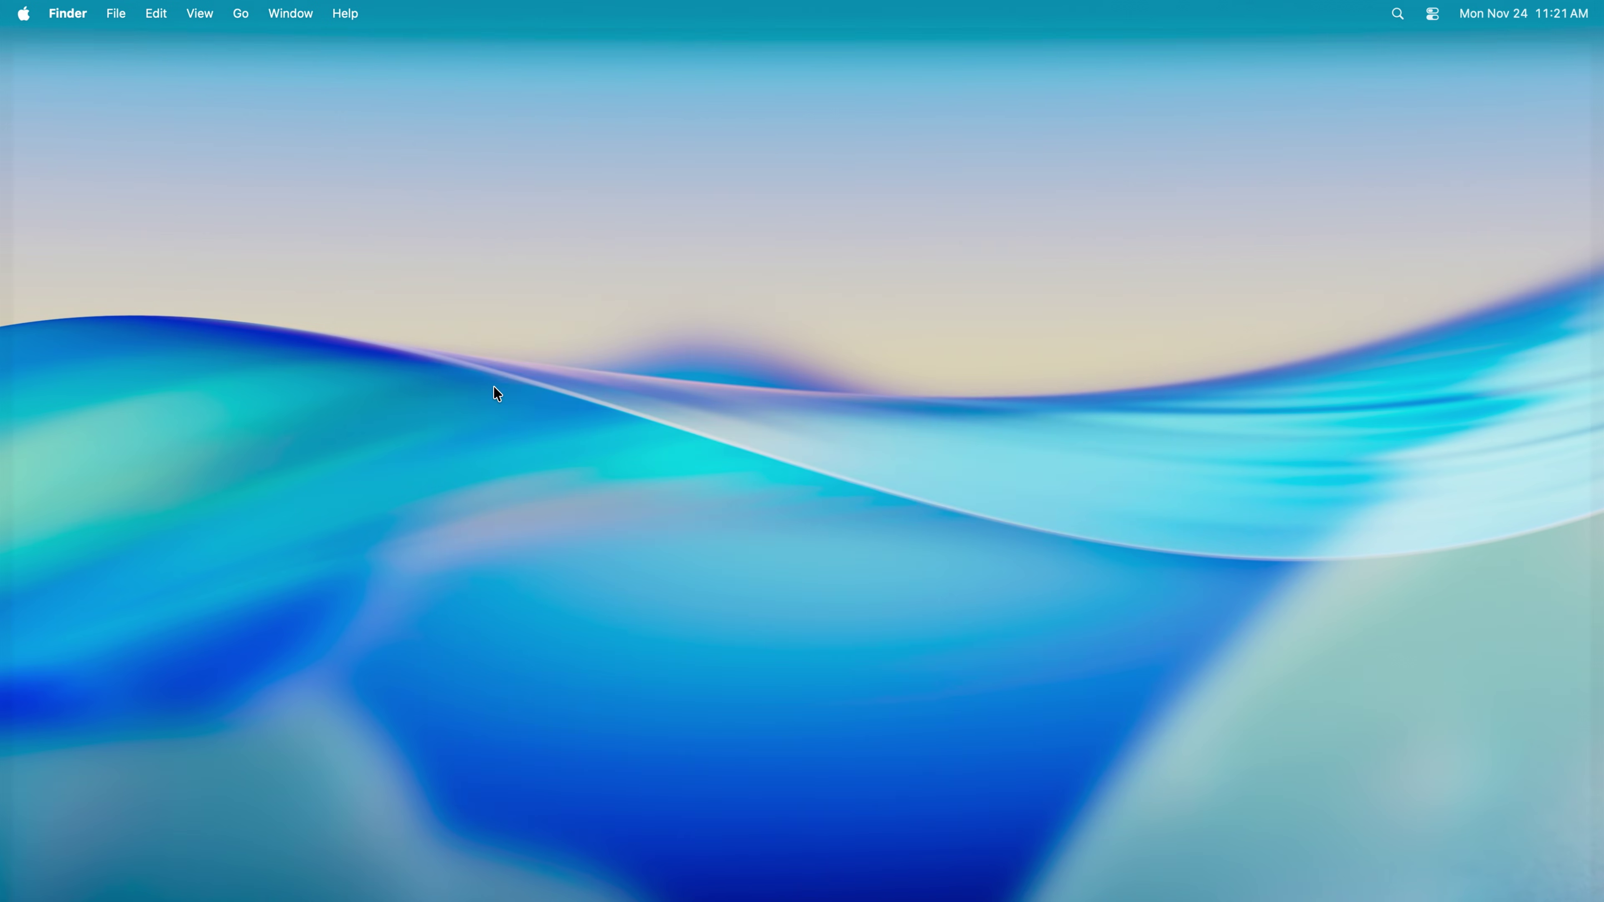
{"action": "left_click", "coordinate": [494, 386]}
{"action": "key", "text": "super+n"}
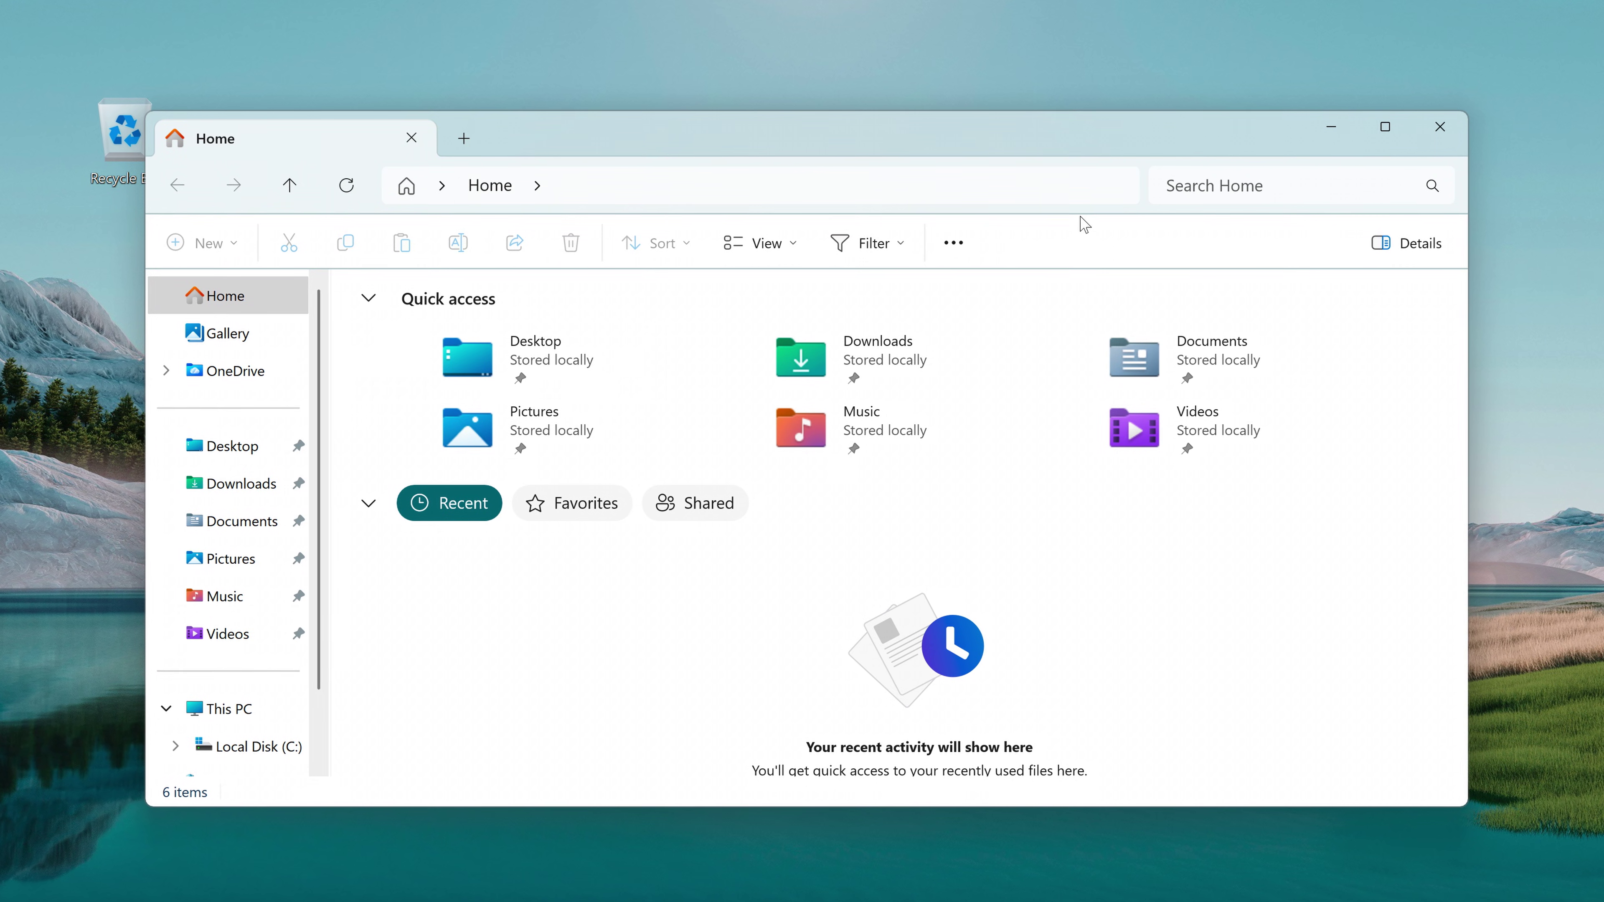
Leave the Home page for the empty OneDrive folder in the navigation pane.
{"action": "left_click", "coordinate": [1216, 183]}
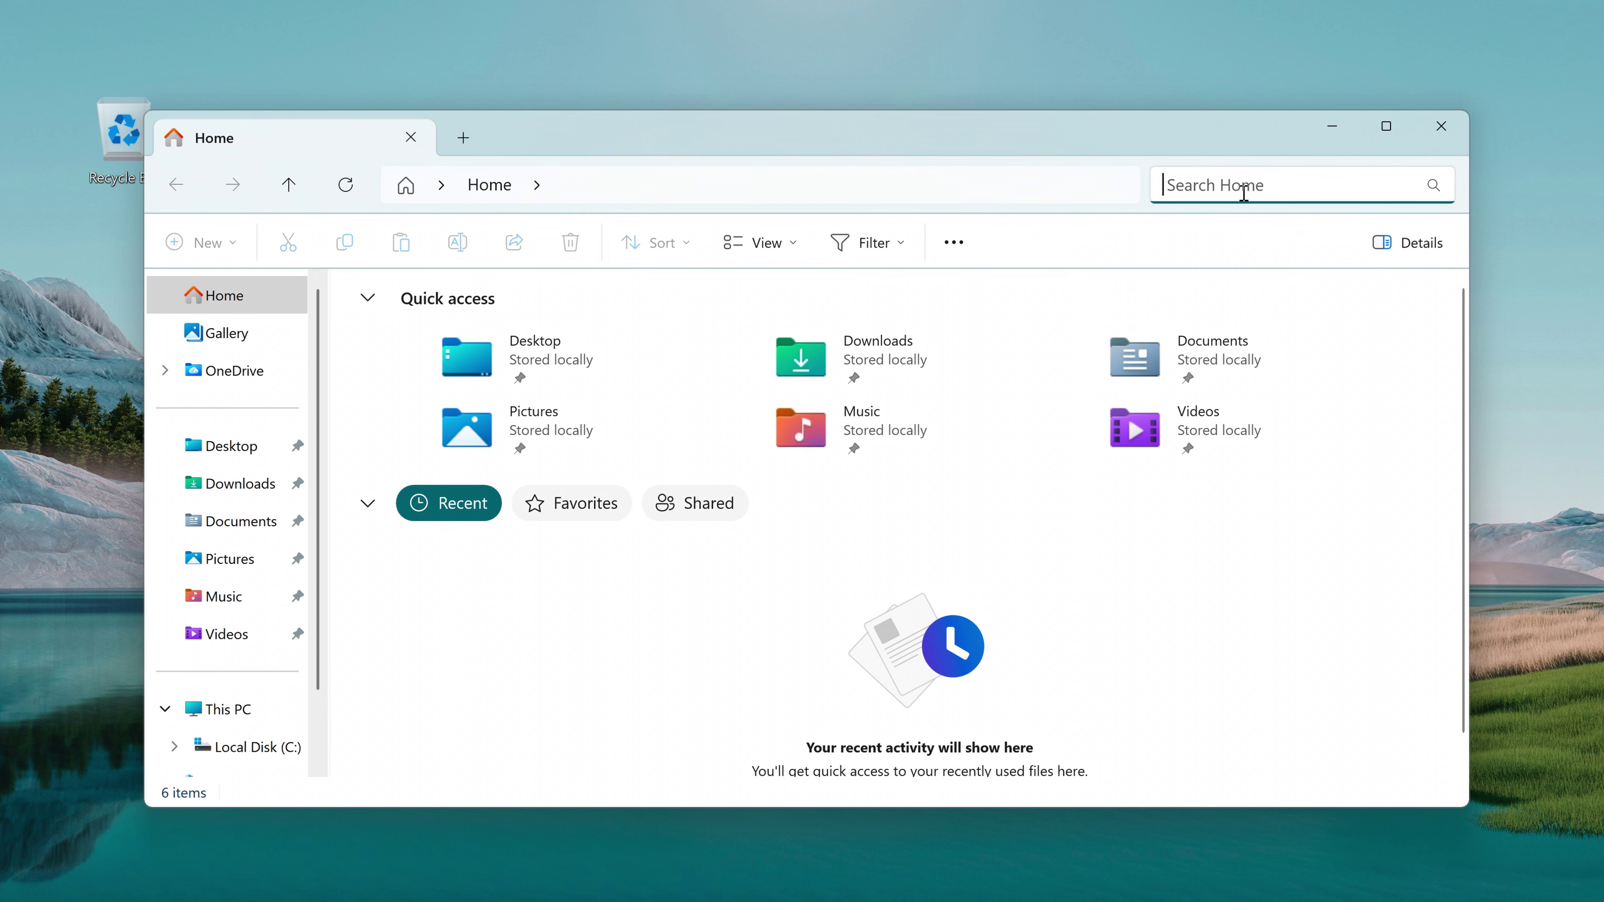
{"action": "left_click", "coordinate": [537, 184]}
{"action": "left_click", "coordinate": [656, 182]}
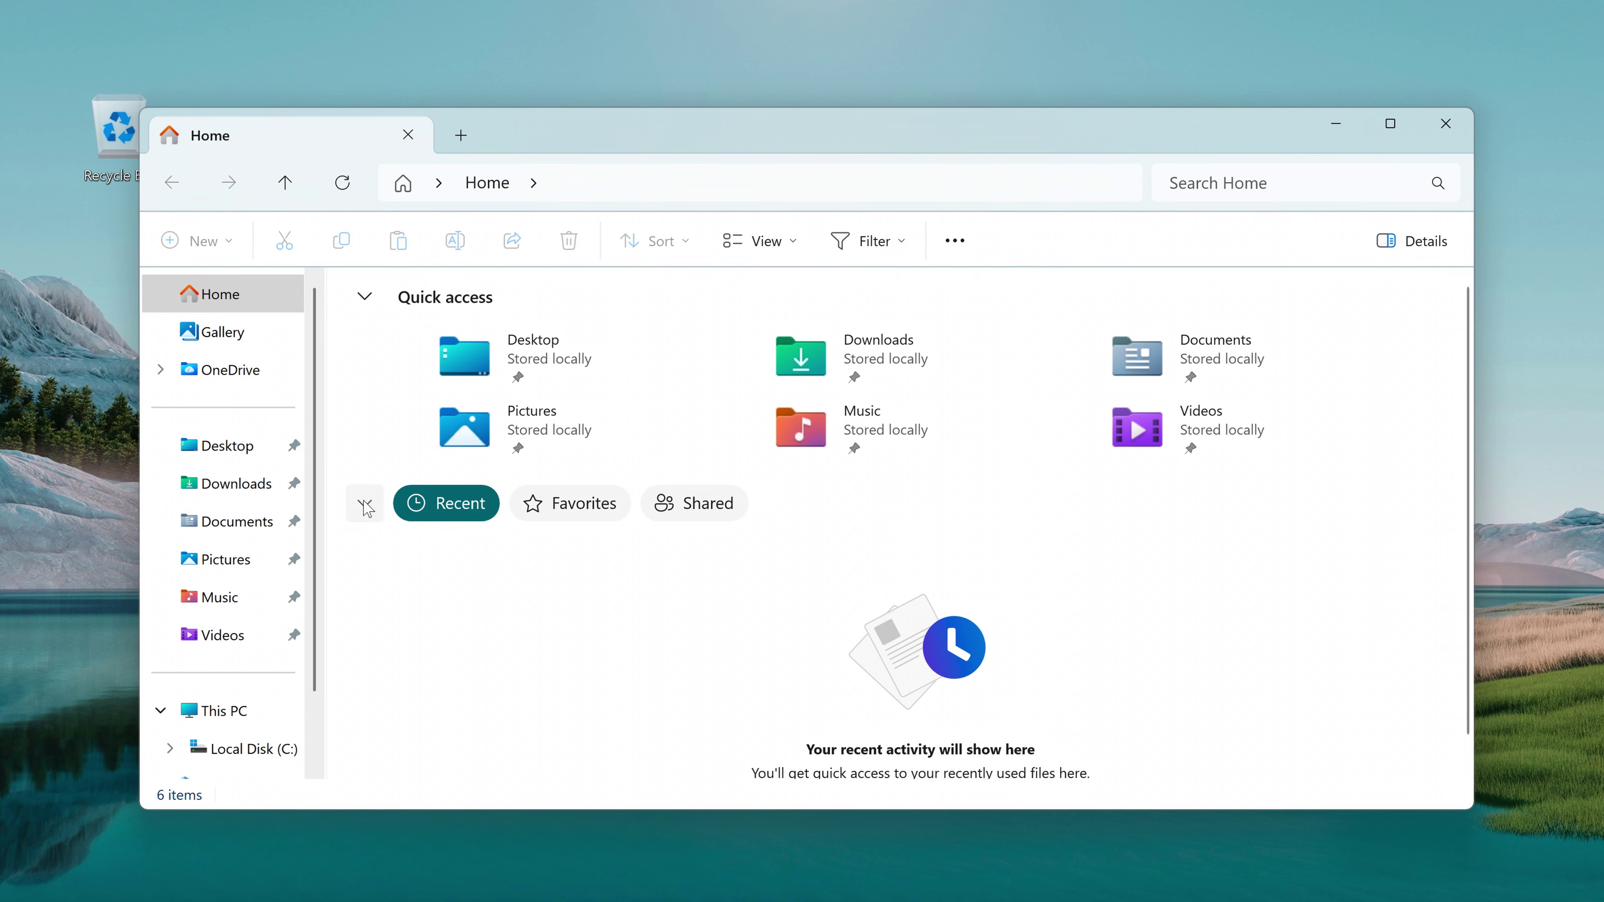
{"action": "left_click", "coordinate": [220, 332]}
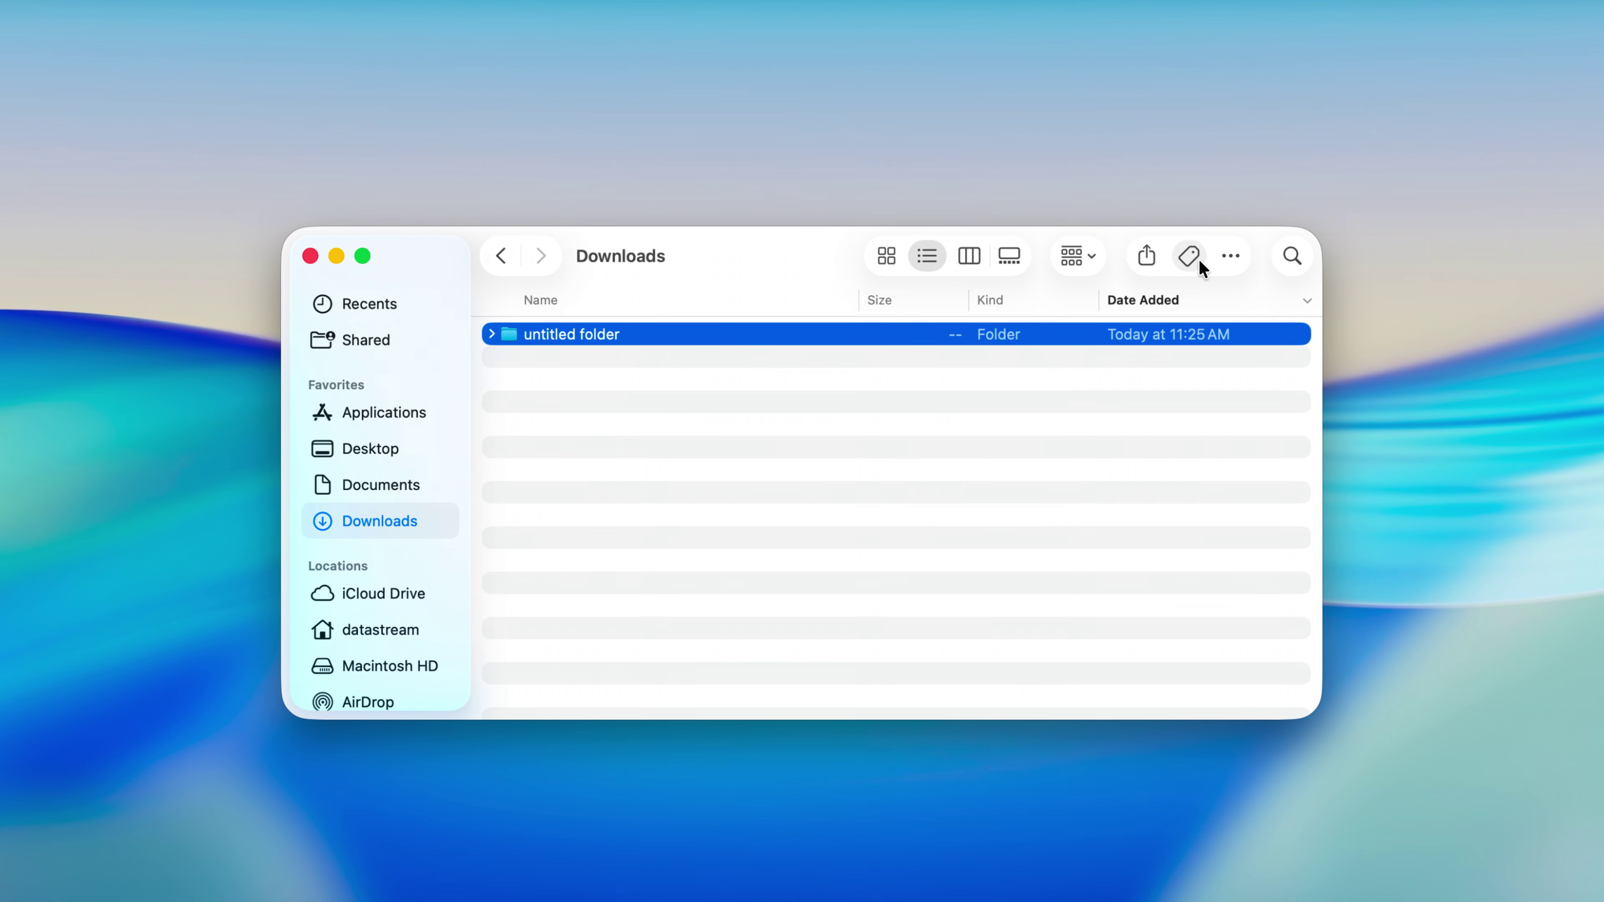
Try the Tags and More actions on the untitled folder in Downloads, dismissing each.
{"action": "left_click", "coordinate": [1190, 256]}
{"action": "left_click", "coordinate": [1168, 318]}
{"action": "left_click", "coordinate": [1162, 334]}
{"action": "left_click", "coordinate": [1231, 256]}
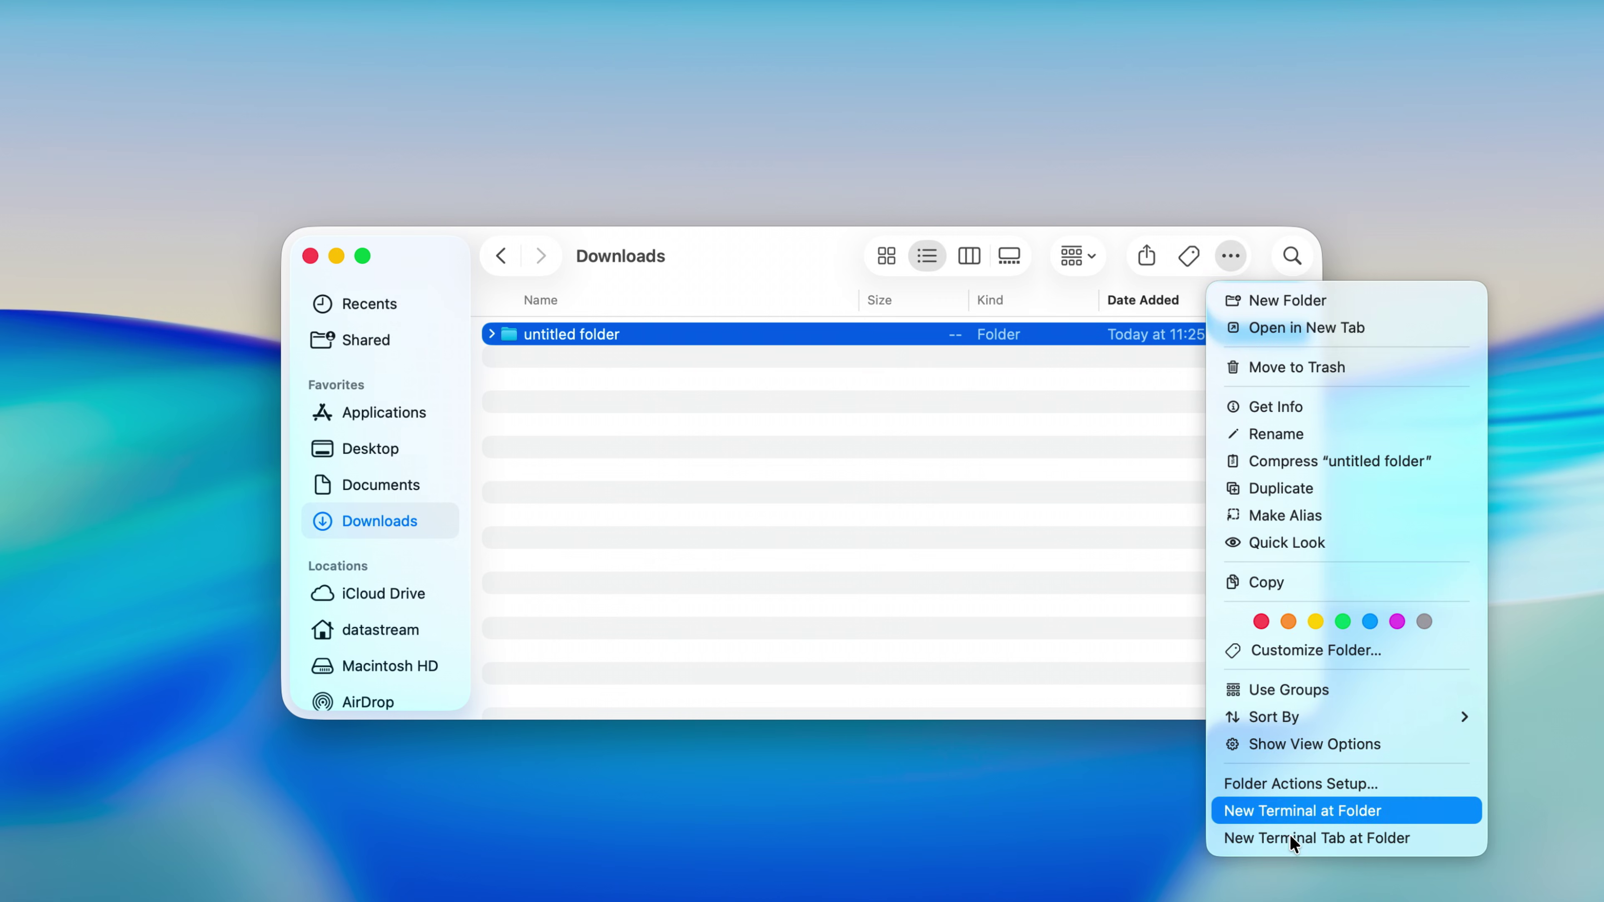
{"action": "left_click", "coordinate": [1233, 259]}
Search for 'safari', cancel it, and zoom the Downloads window to reveal Trash and Tags.
{"action": "left_click", "coordinate": [1313, 266]}
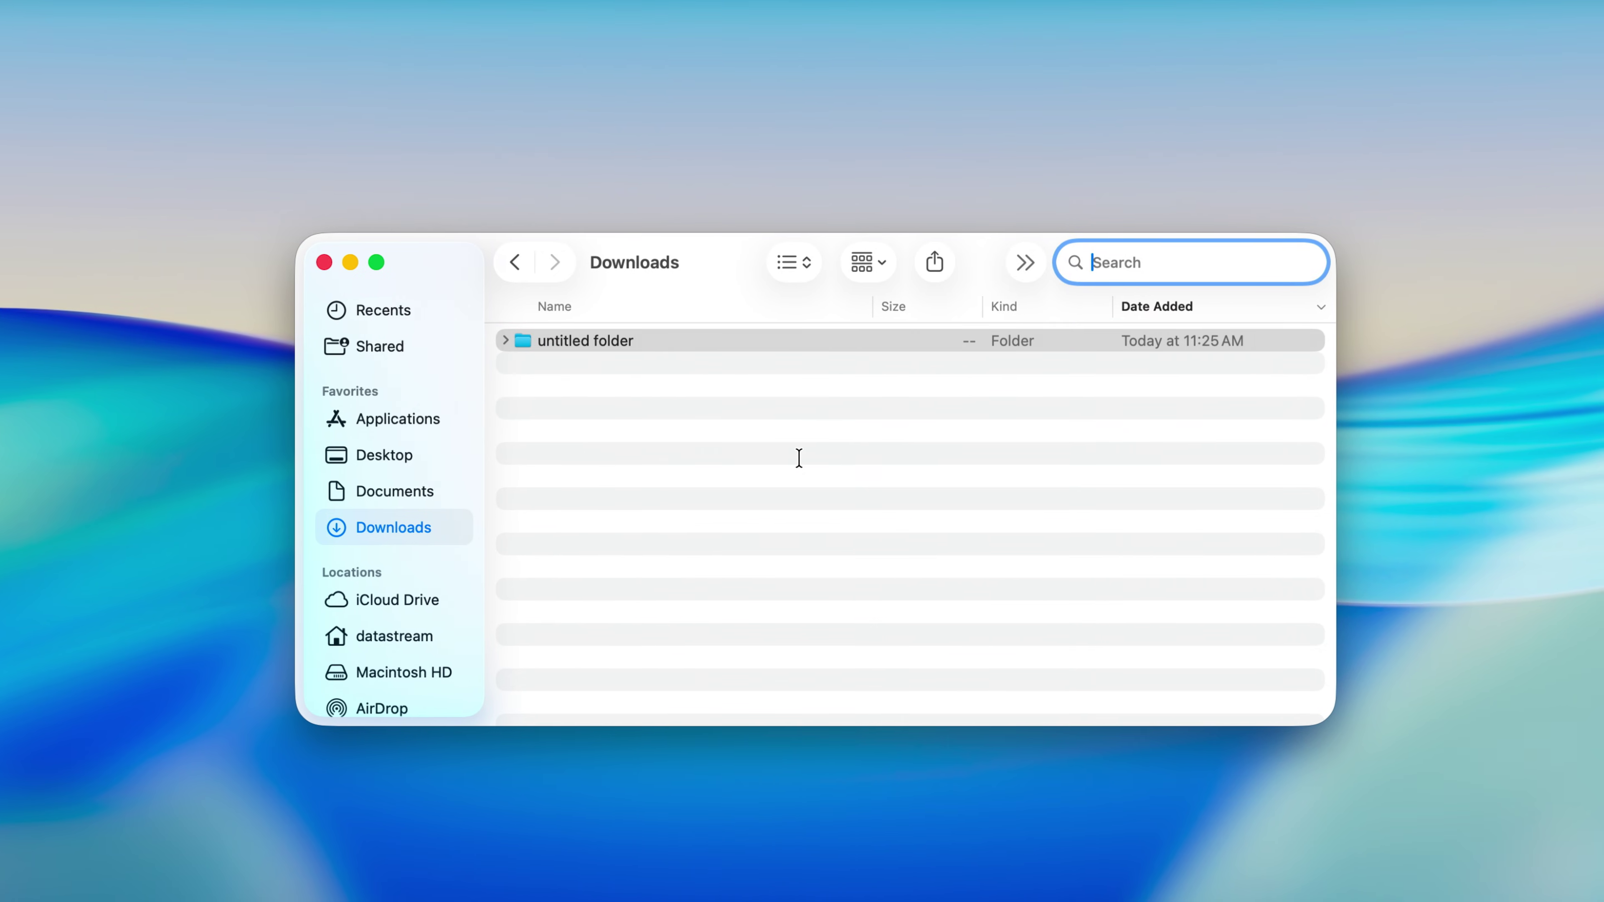
{"action": "type", "text": "safari"}
{"action": "key", "text": "Escape"}
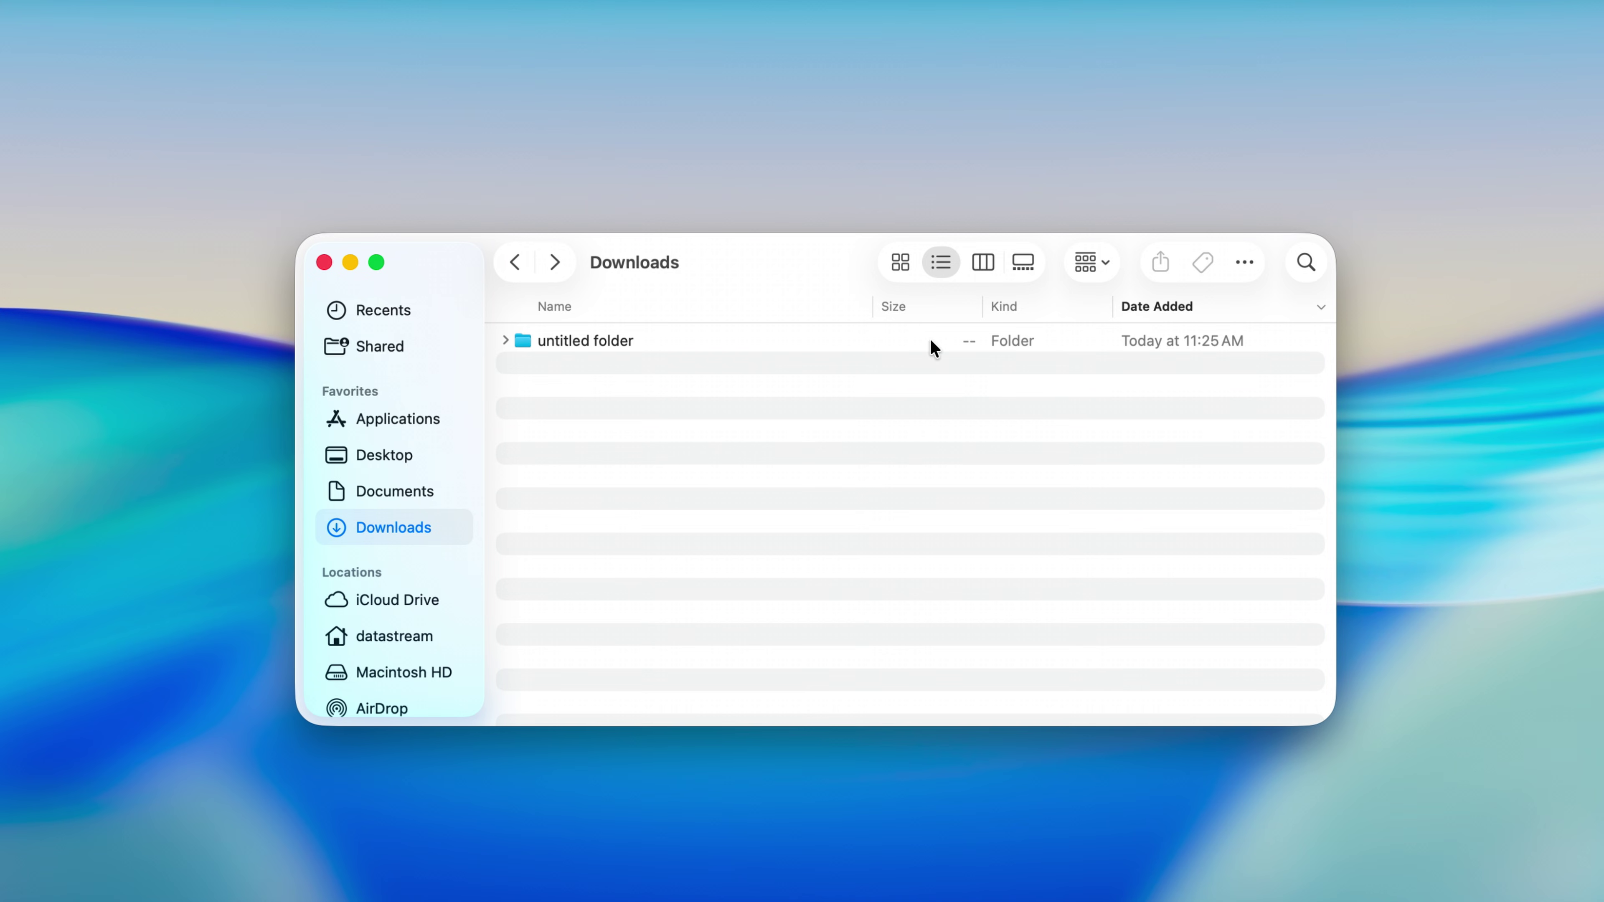
{"action": "double_click", "coordinate": [753, 243]}
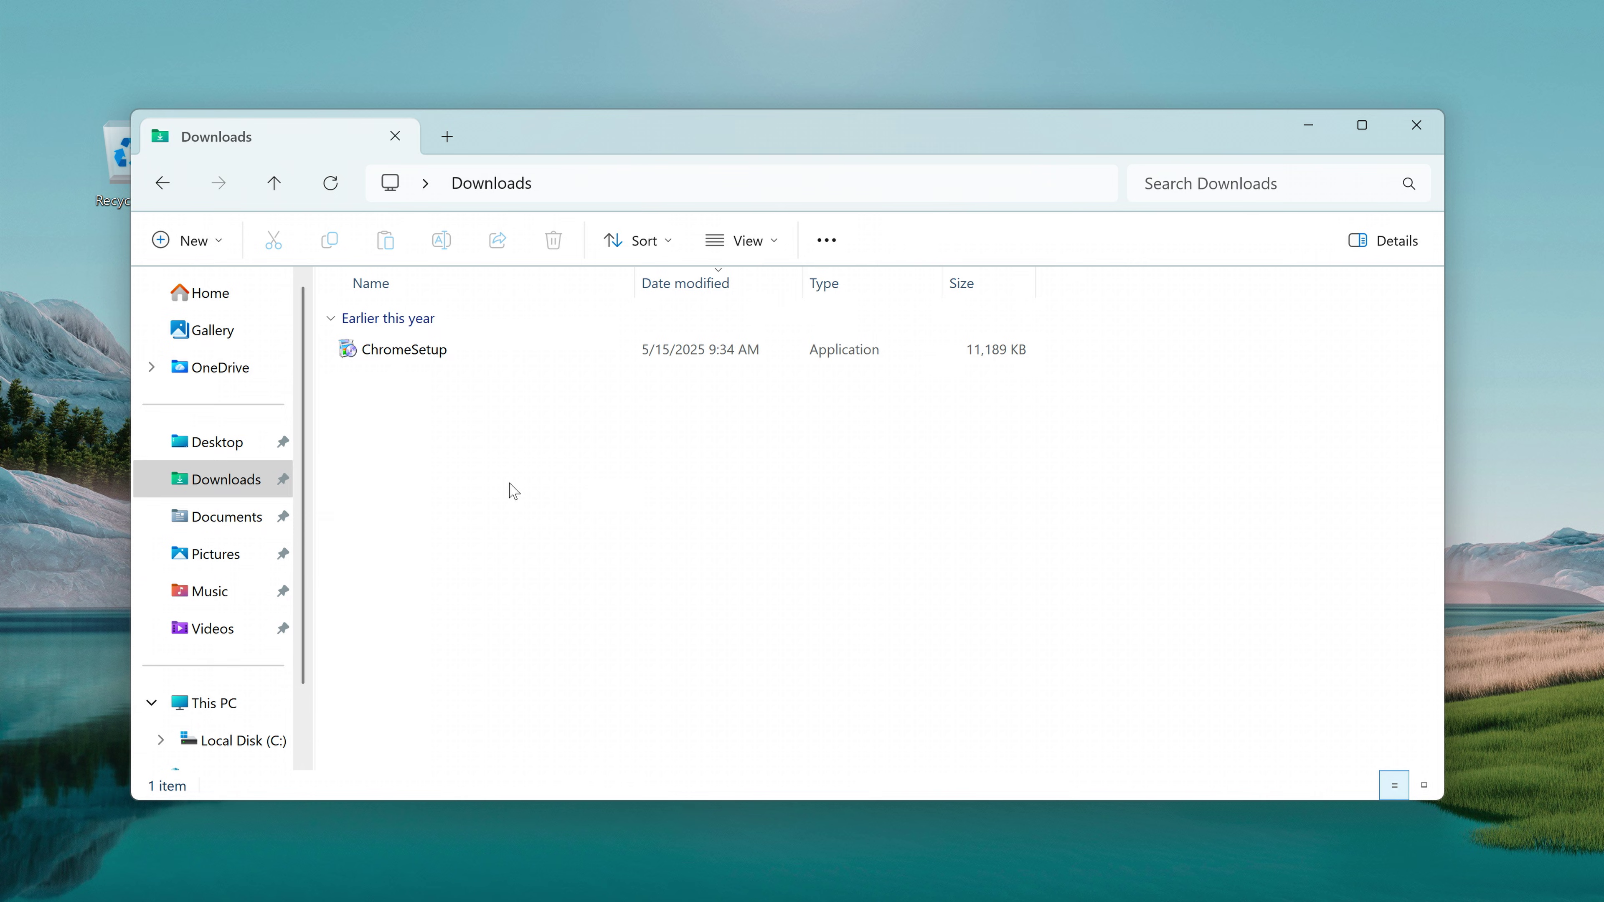
Copy ChromeSetup from Downloads into Documents, then return to Downloads.
{"action": "left_click", "coordinate": [442, 353]}
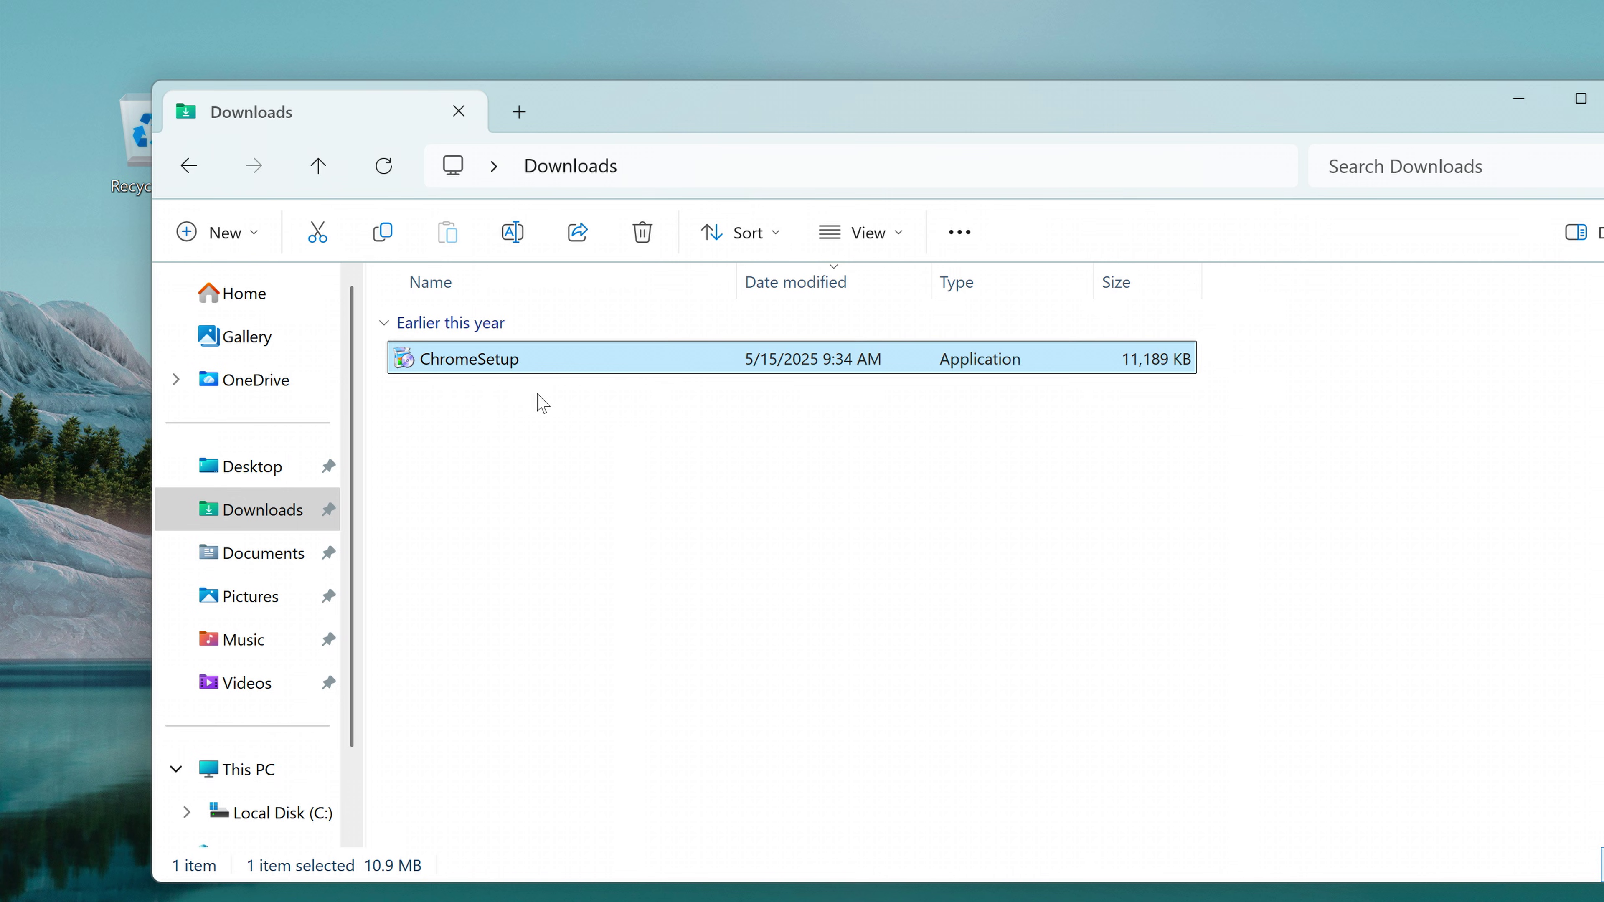
{"action": "left_click", "coordinate": [265, 553]}
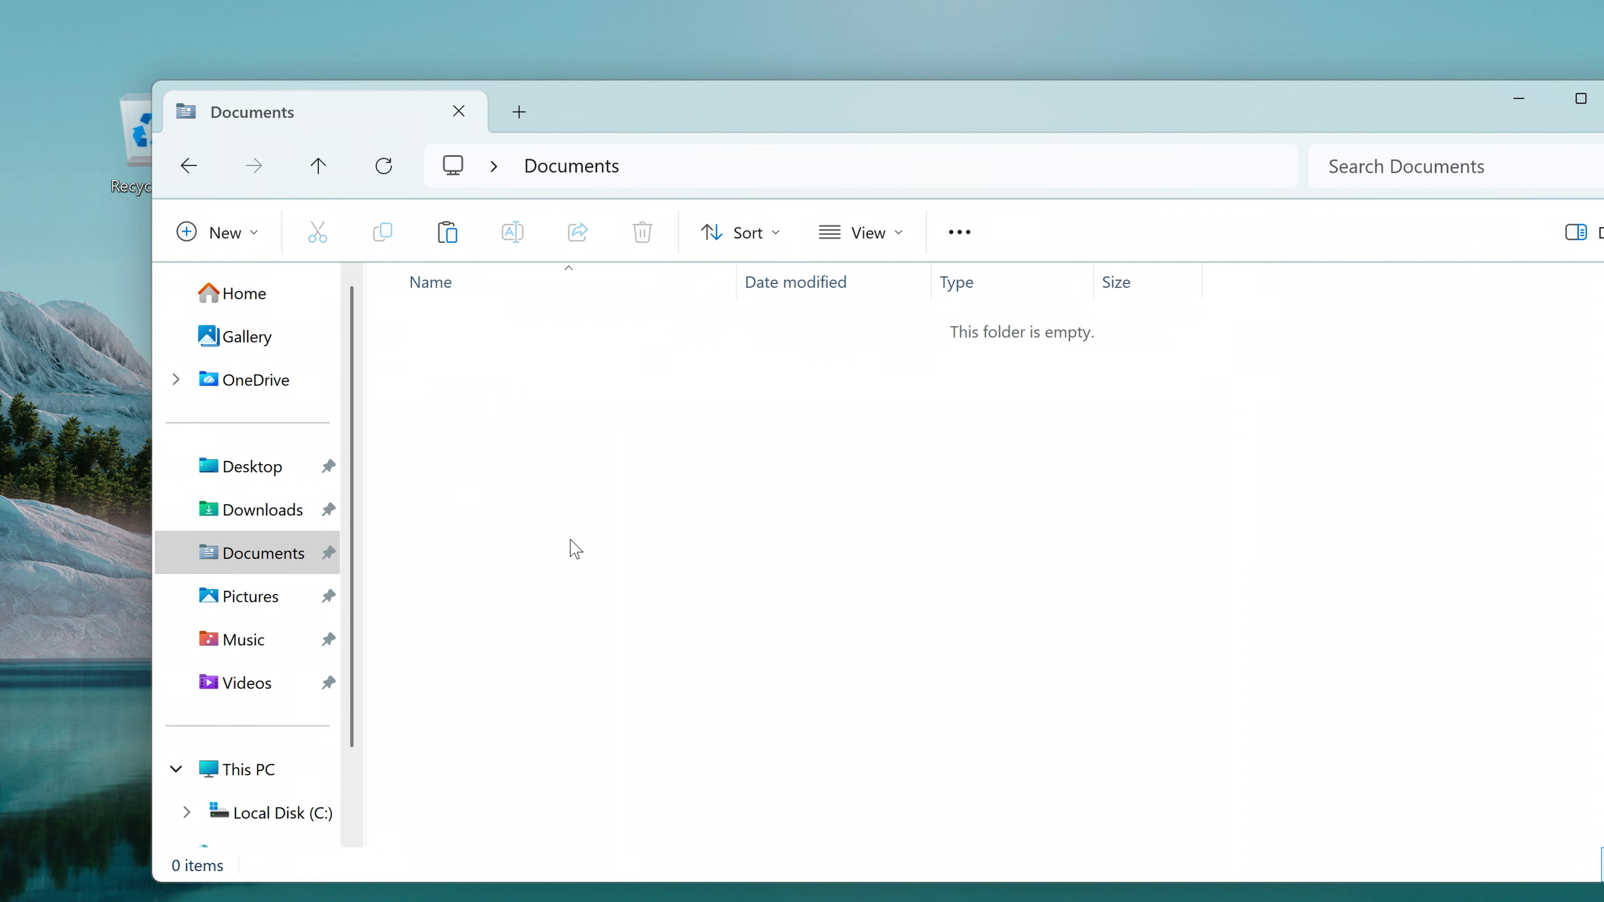
{"action": "key", "text": "ctrl+v"}
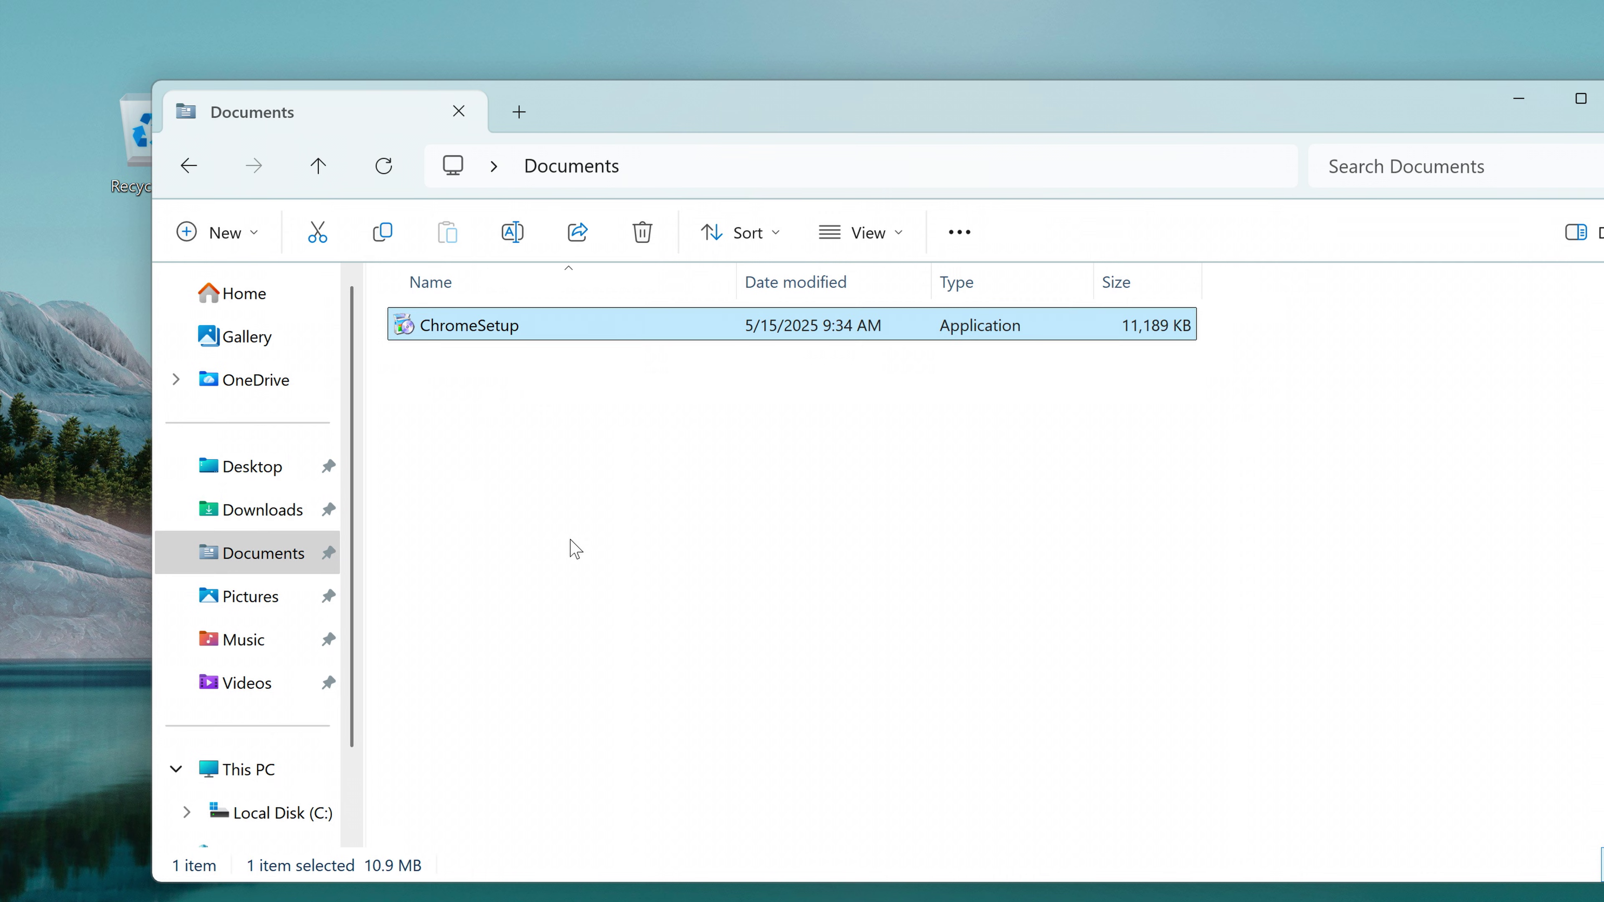
{"action": "left_click", "coordinate": [284, 516]}
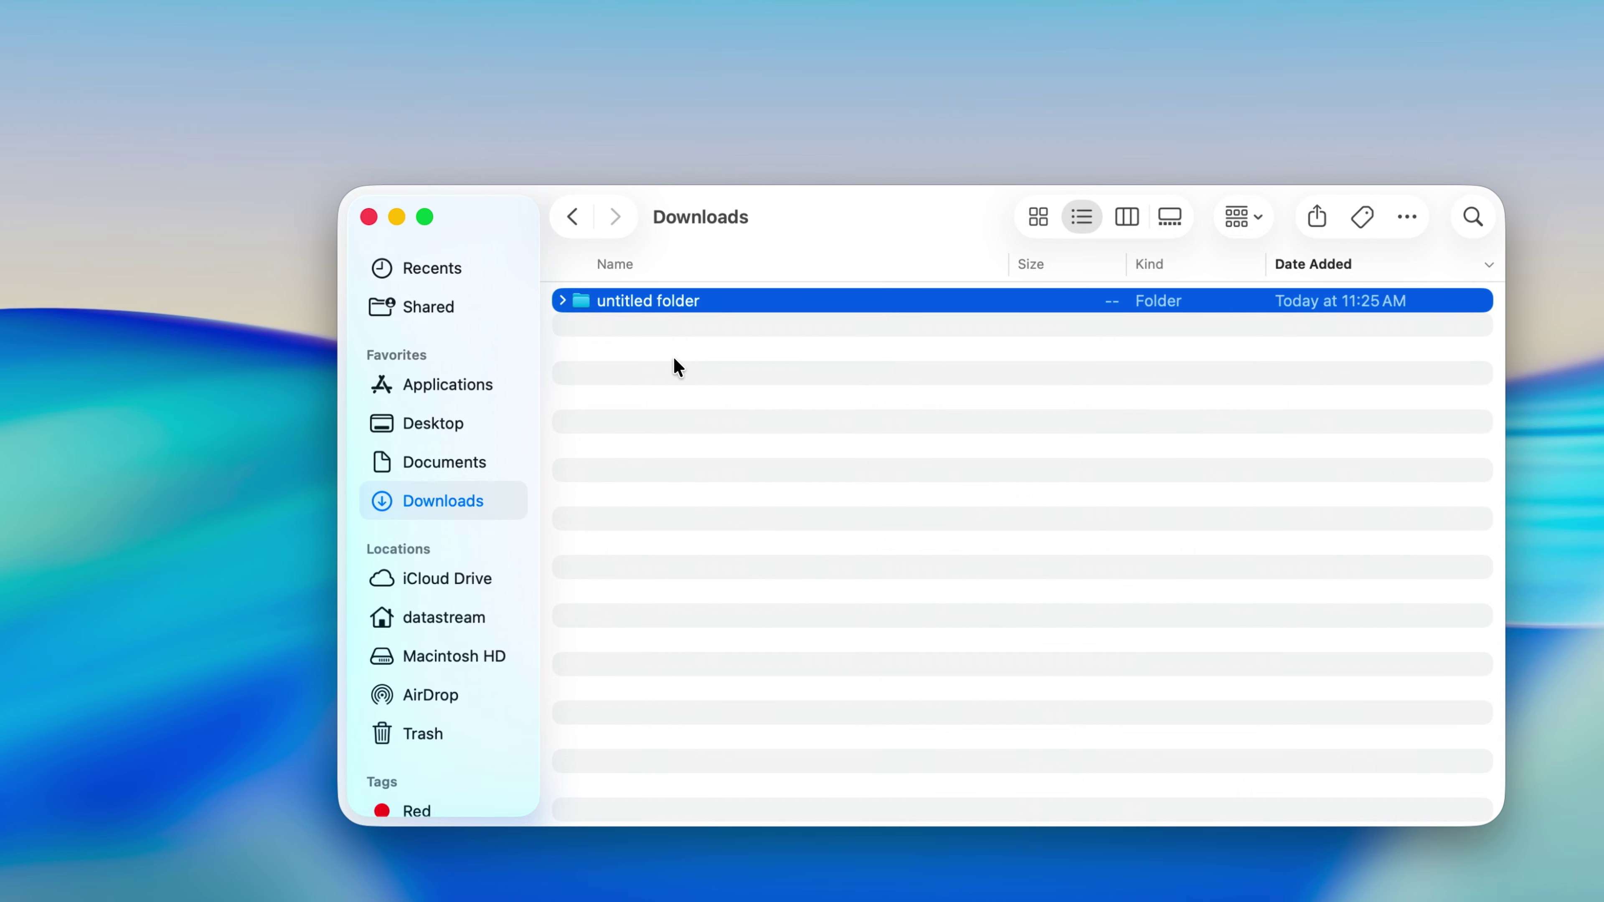
Create a new untitled folder inside Finder's Documents folder.
{"action": "left_click", "coordinate": [431, 462]}
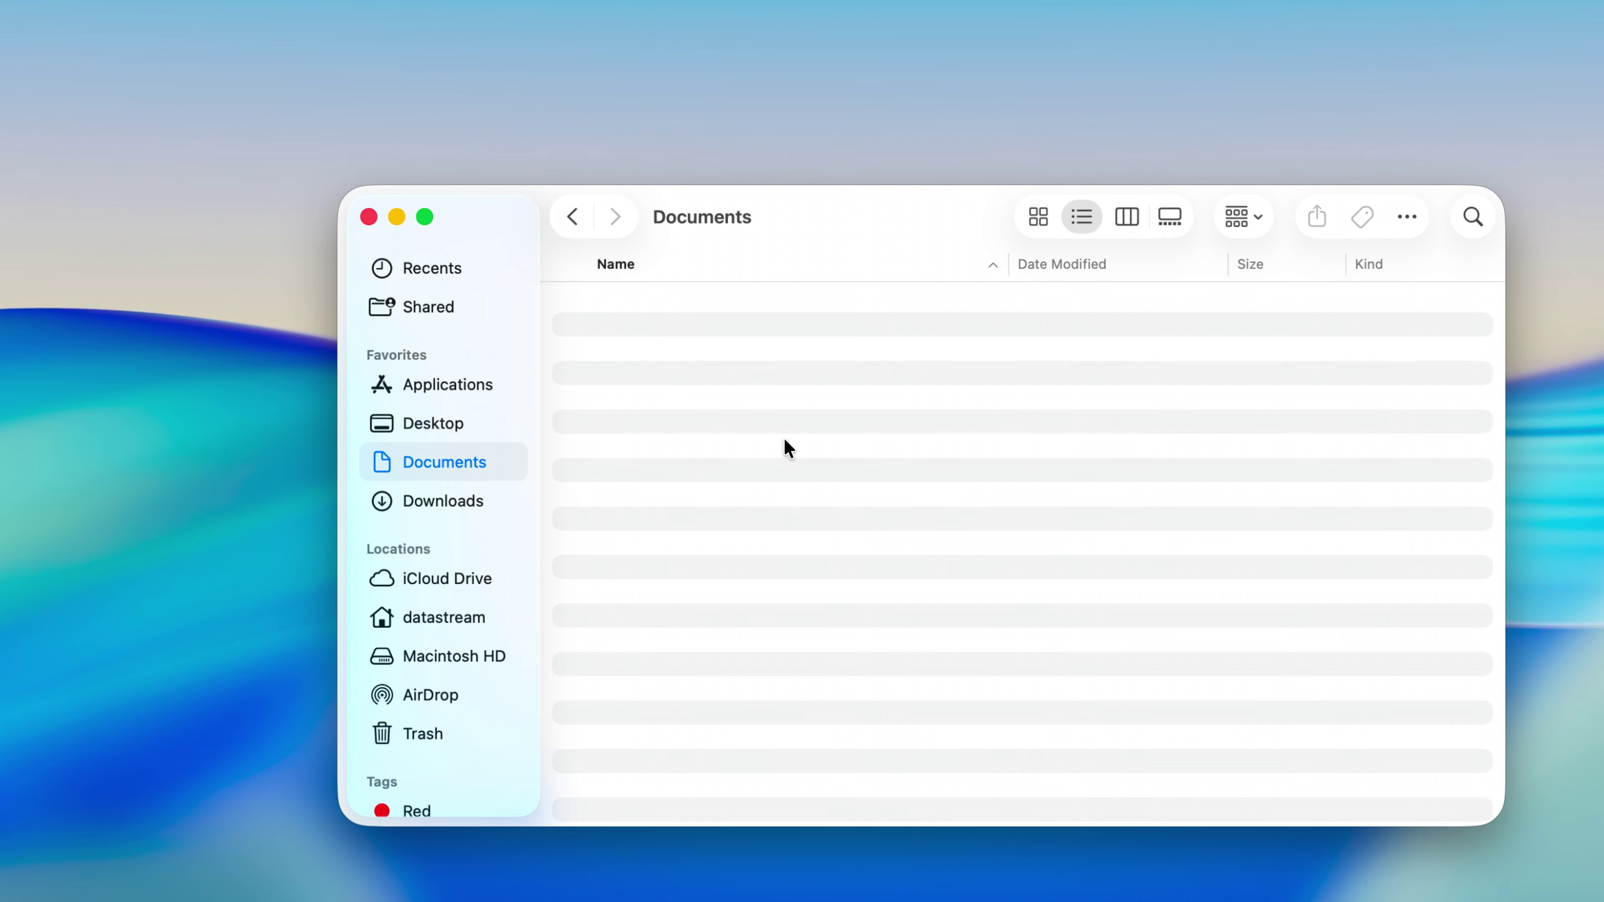
{"action": "key", "text": "shift+super+n"}
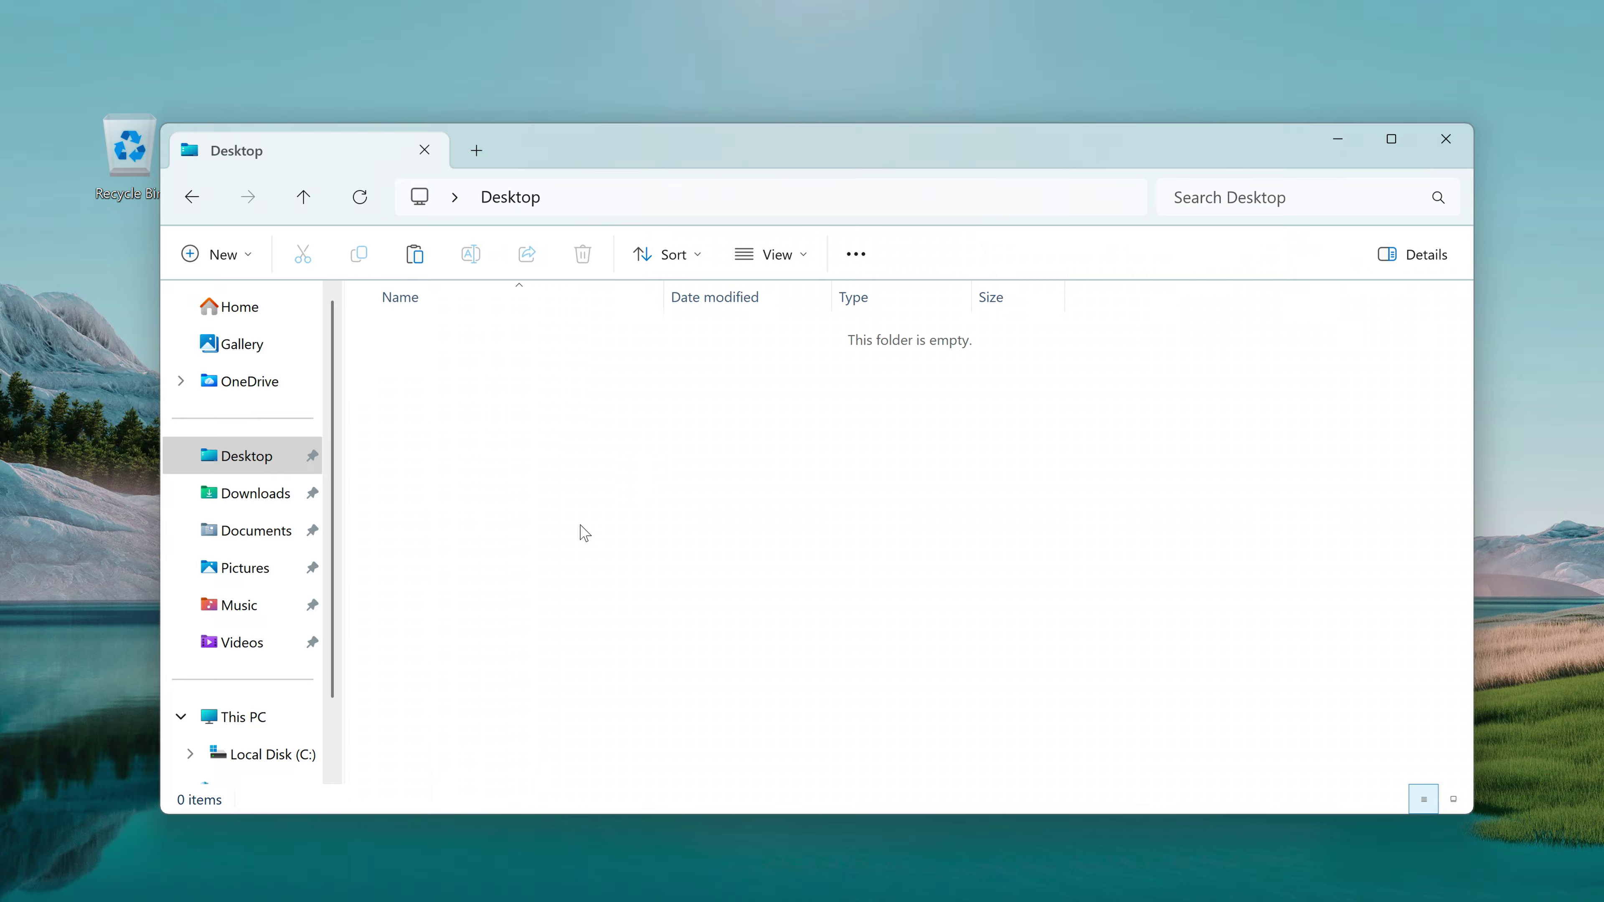
Return to Home, then enter C:\Windows\System32 in the address bar to open its 4,460 items.
{"action": "left_click", "coordinate": [290, 316]}
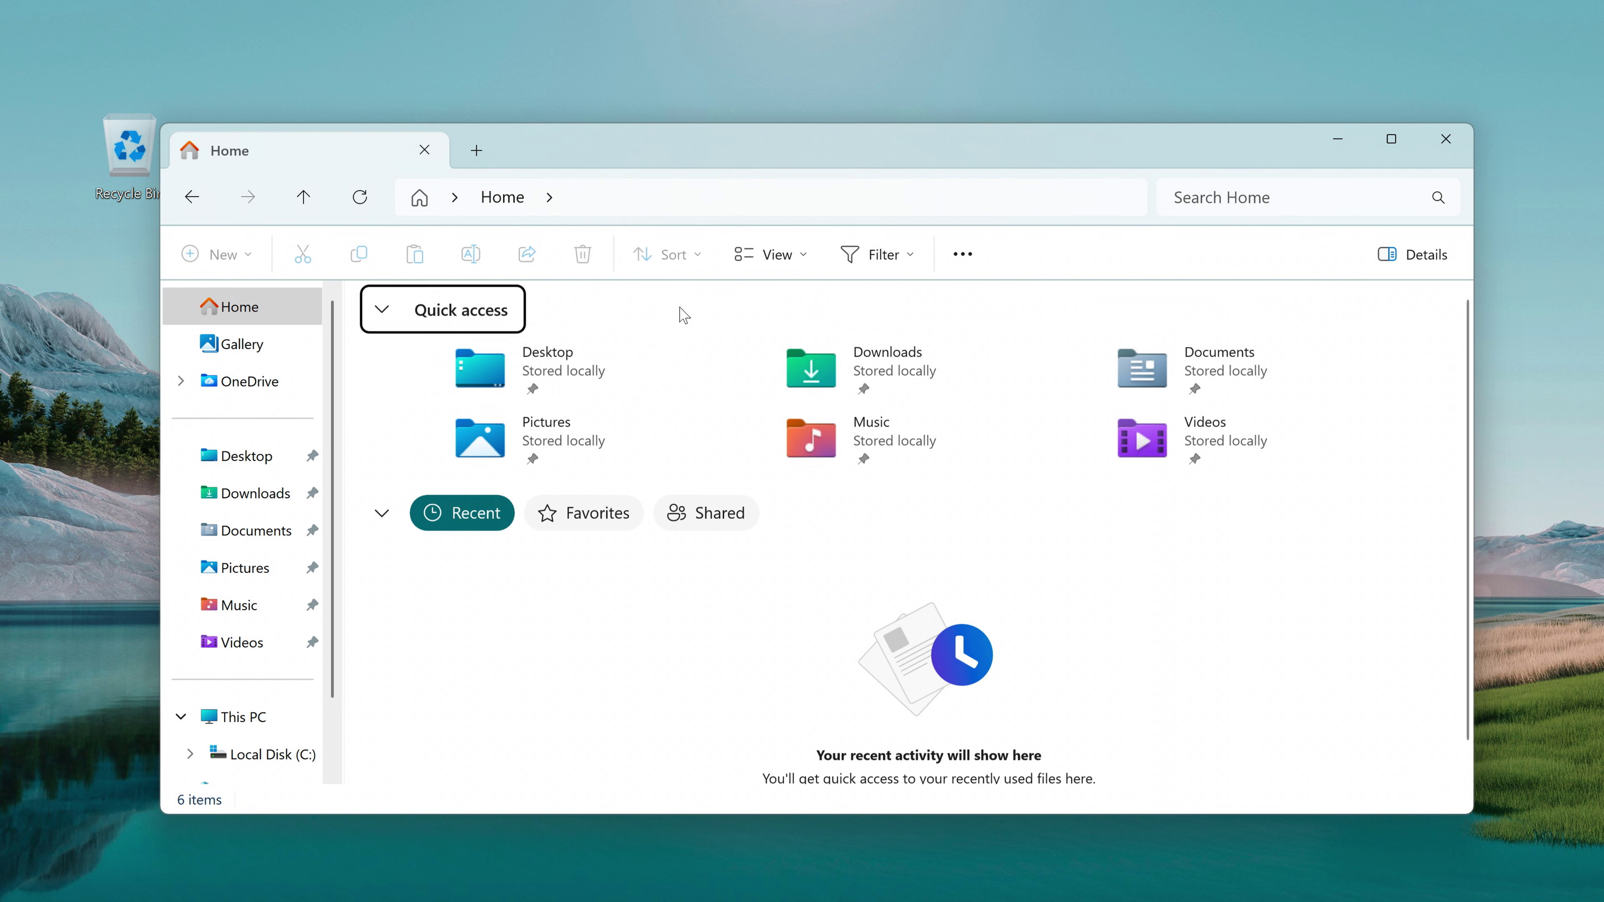
{"action": "left_click", "coordinate": [675, 205]}
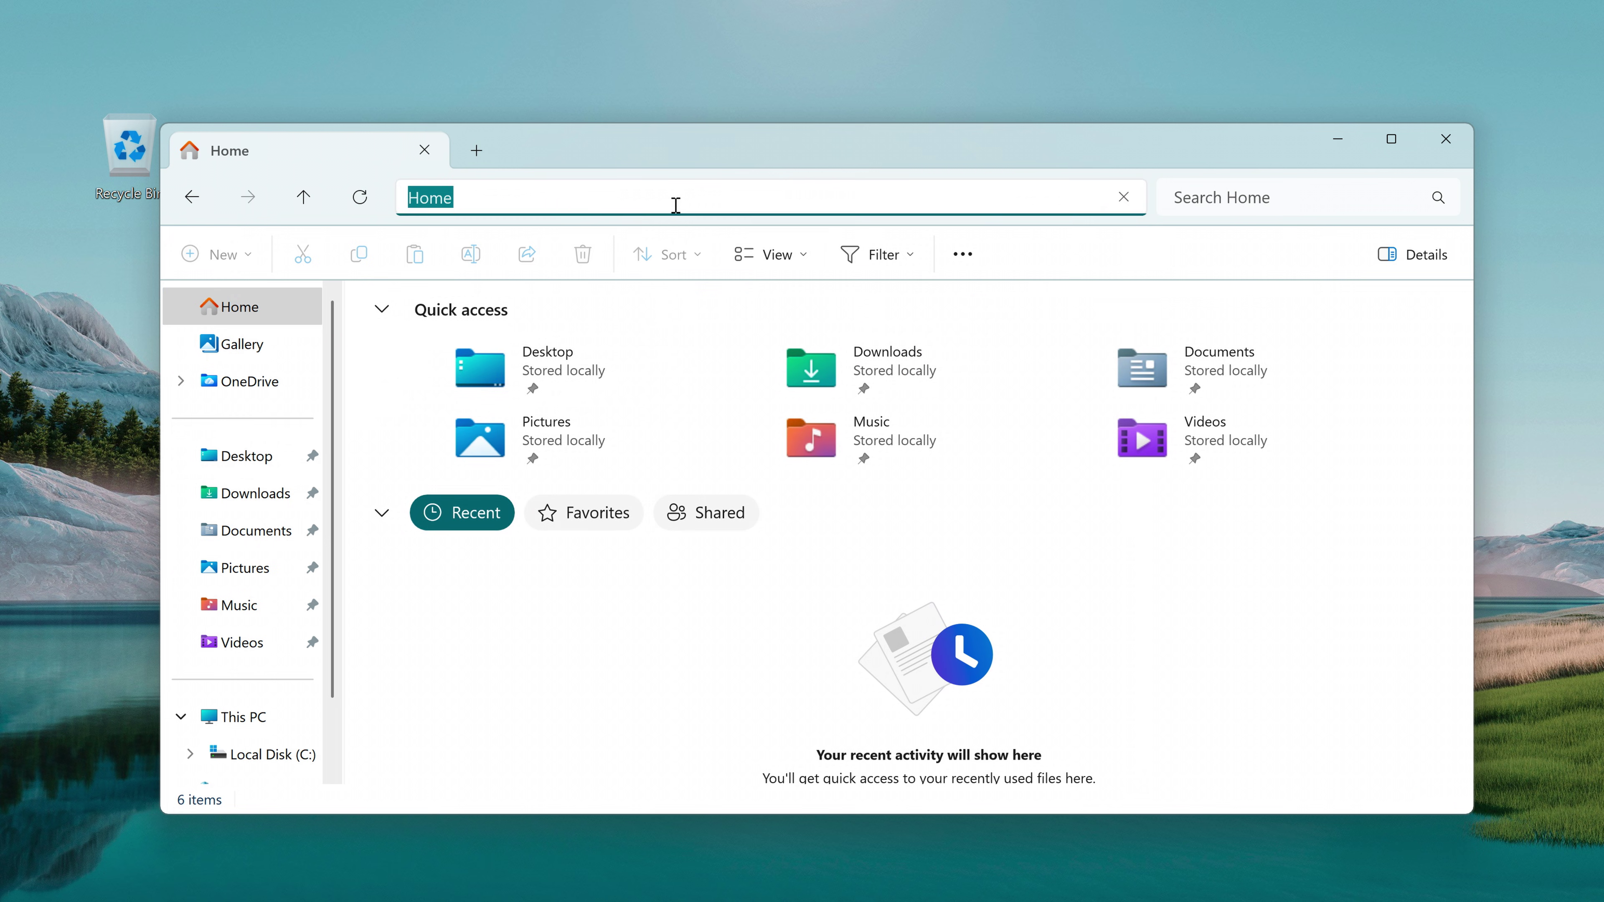
{"action": "left_click", "coordinate": [675, 205]}
{"action": "key", "text": "BackSpace"}
{"action": "key", "text": "BackSpace"}
{"action": "key", "text": "BackSpace"}
{"action": "key", "text": "BackSpace"}
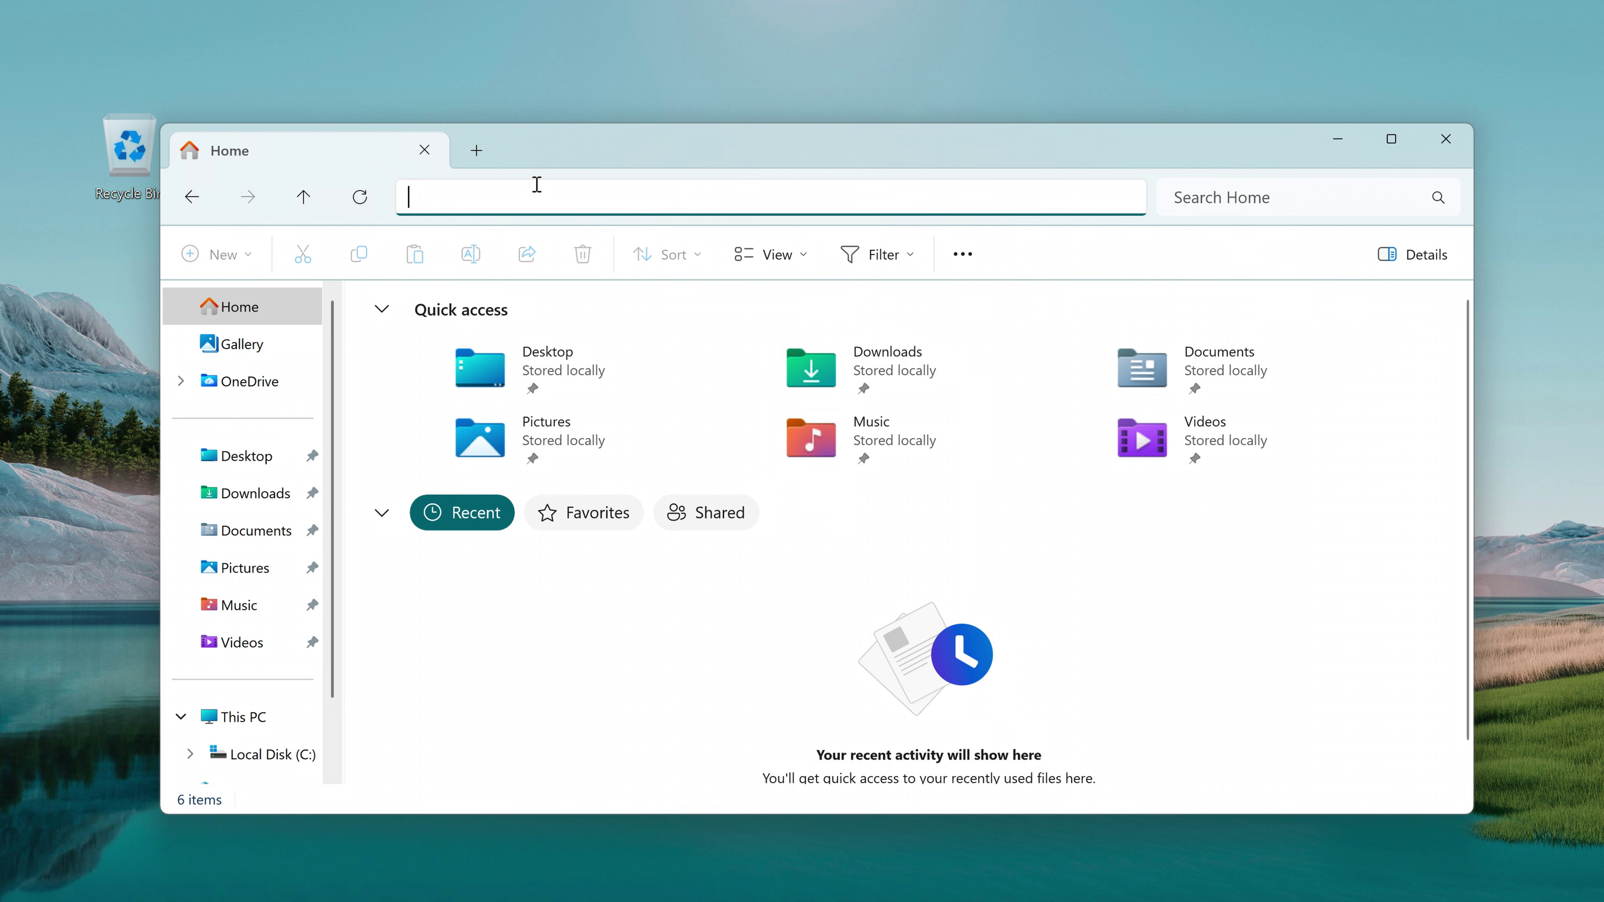
{"action": "type", "text": "c"}
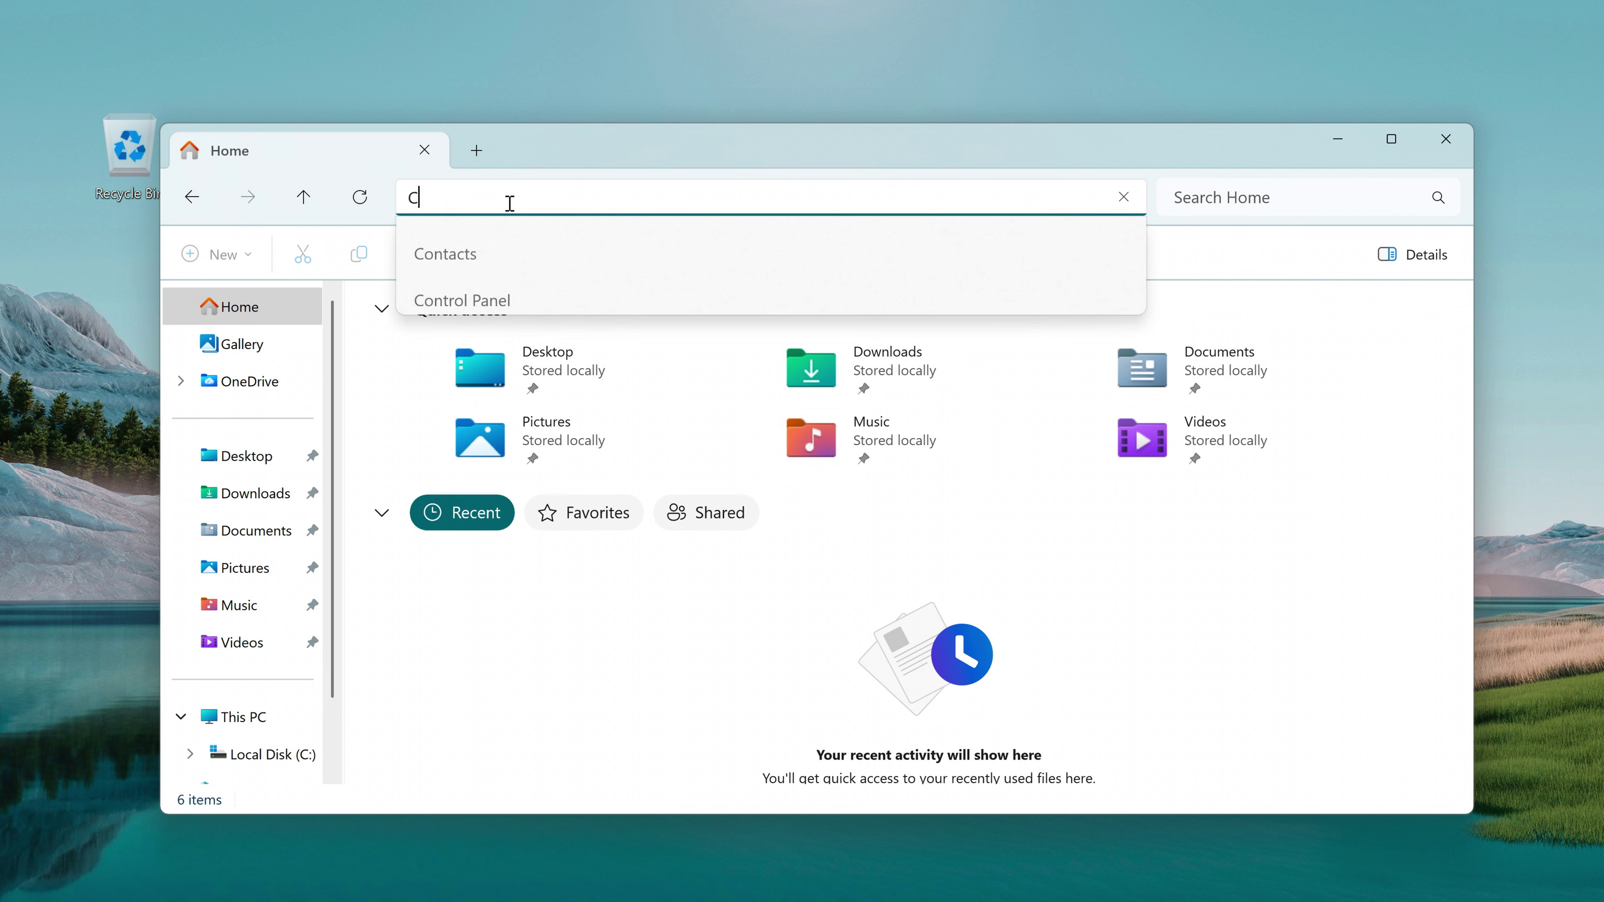
{"action": "type", "text": ":/"}
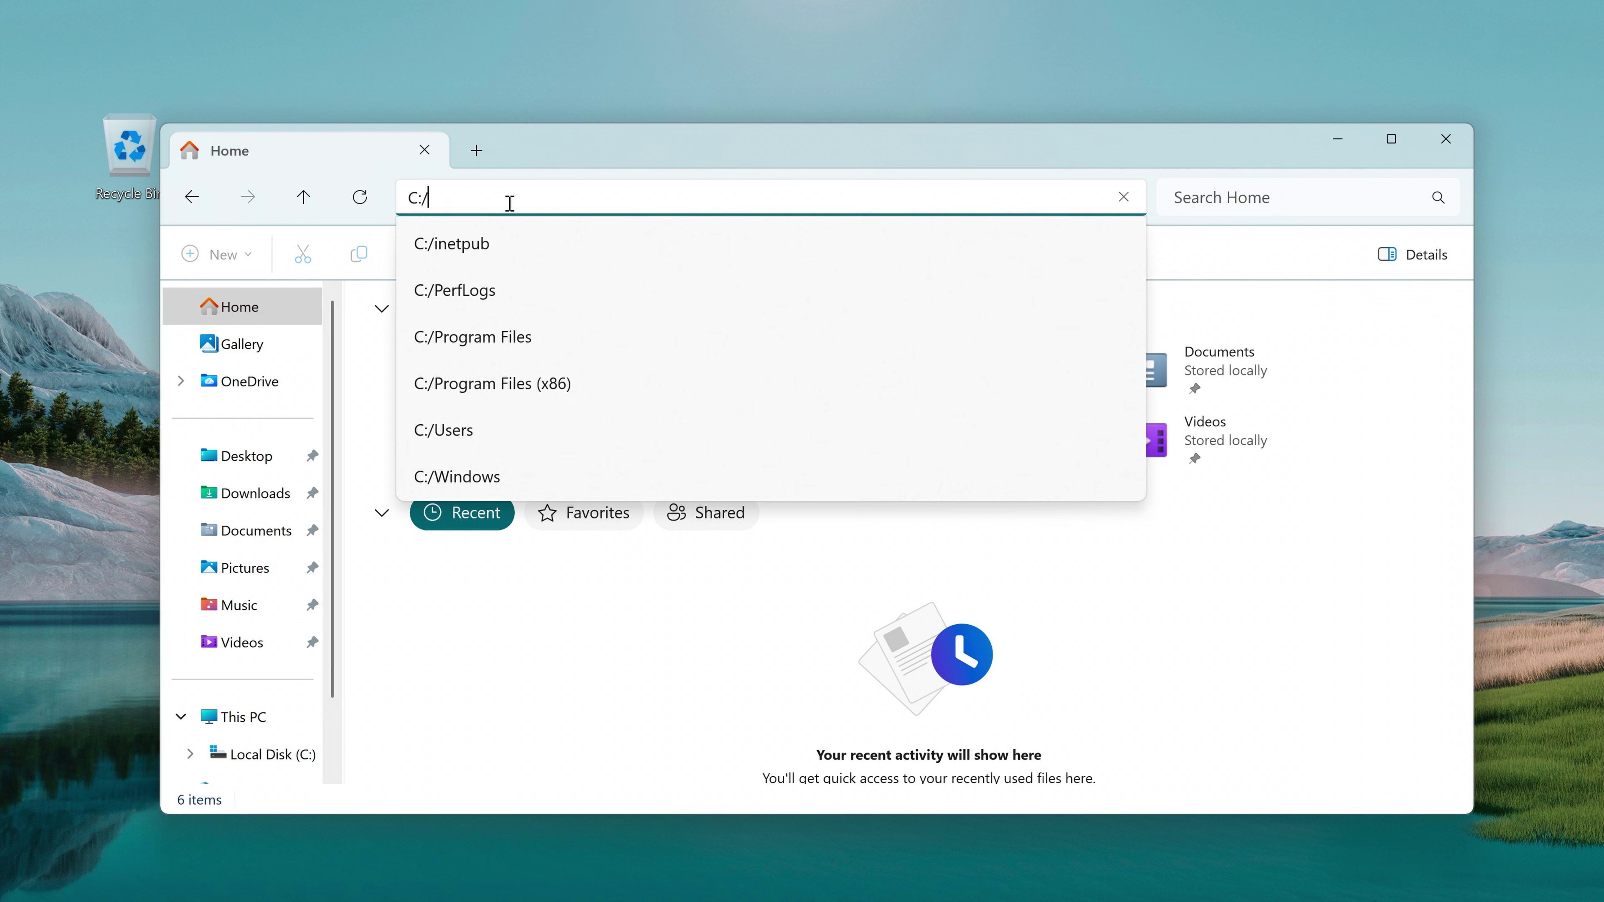
{"action": "key", "text": "Up"}
{"action": "key", "text": "Return"}
{"action": "type", "text": "\\sYSTEM"}
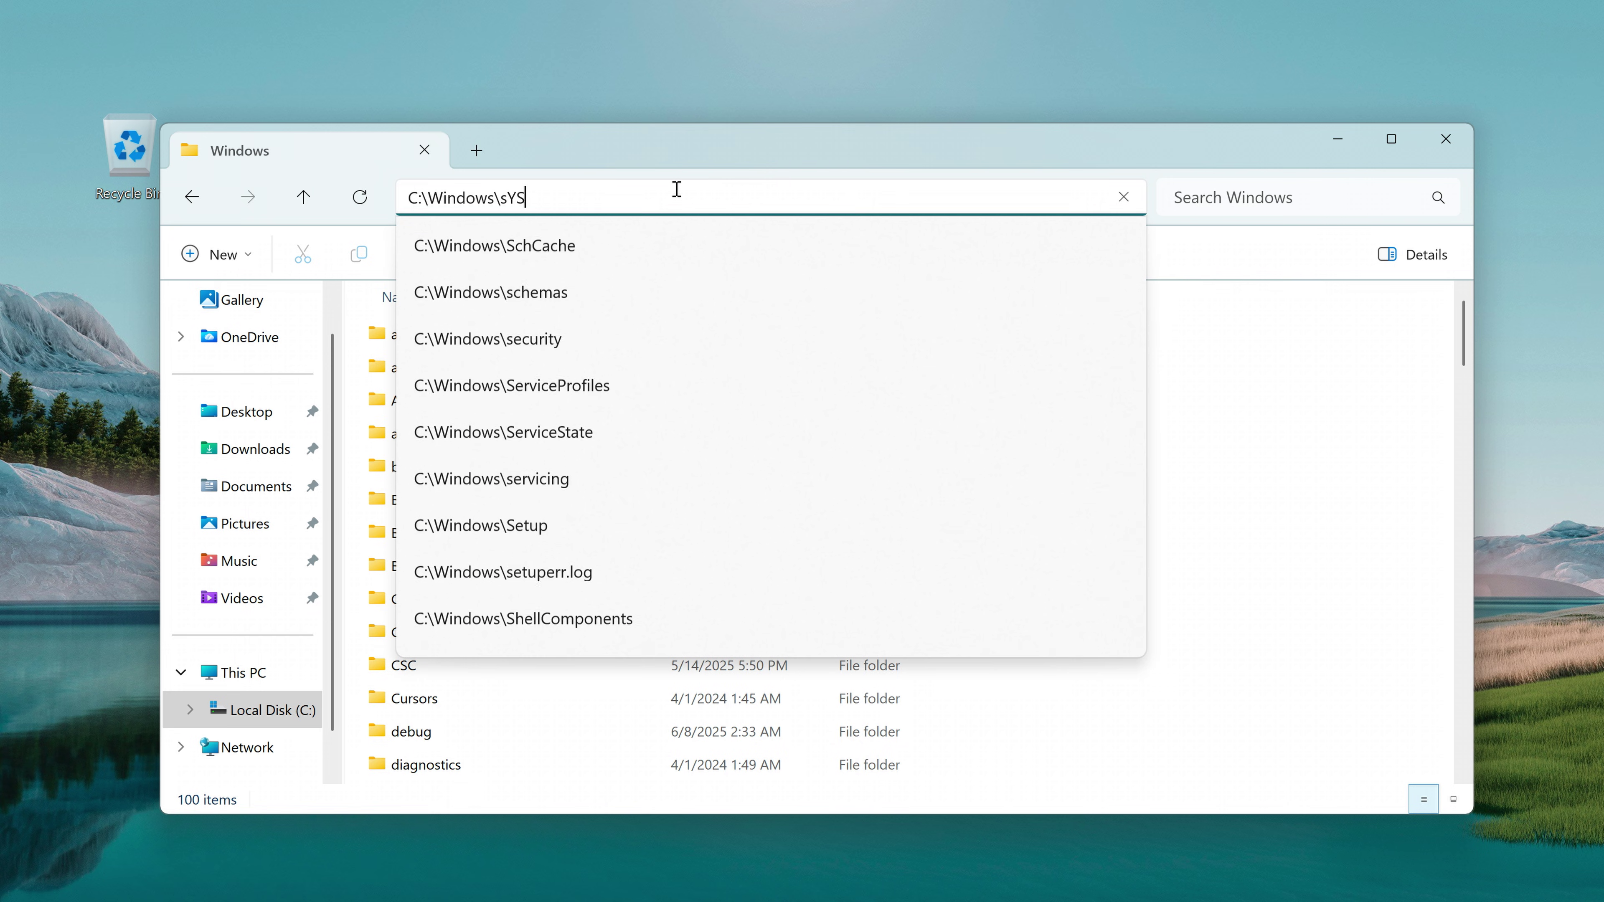
{"action": "key", "text": "Down"}
{"action": "key", "text": "Down"}
{"action": "key", "text": "Down"}
{"action": "key", "text": "Return"}
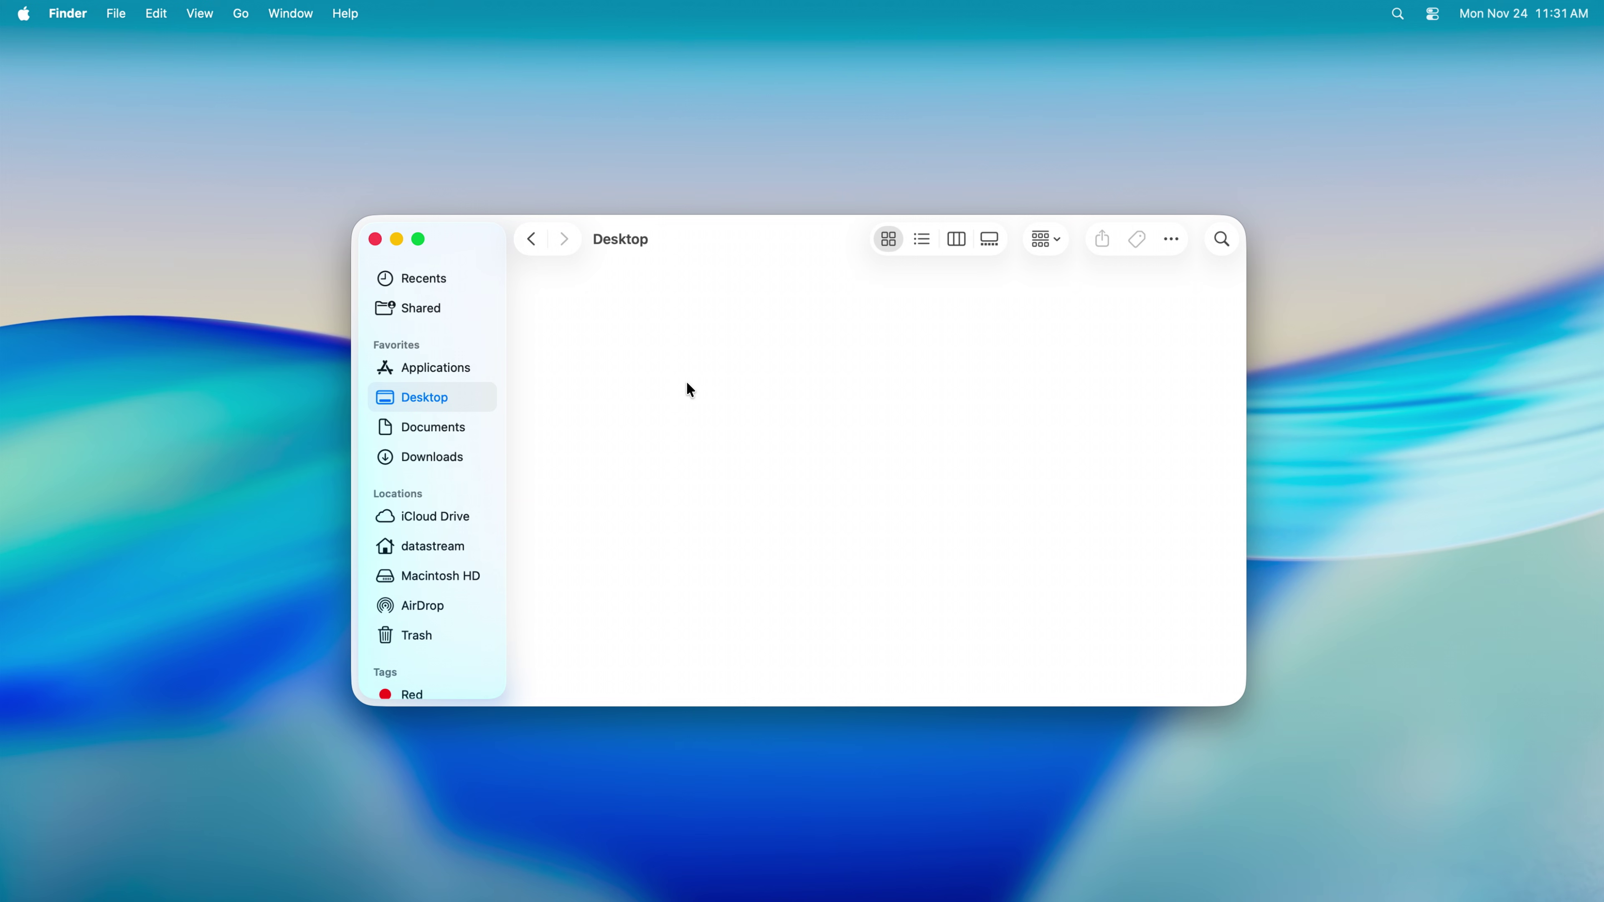
From Macintosh HD, use Go to Folder with the Users path to open Documents.
{"action": "left_click", "coordinate": [441, 576]}
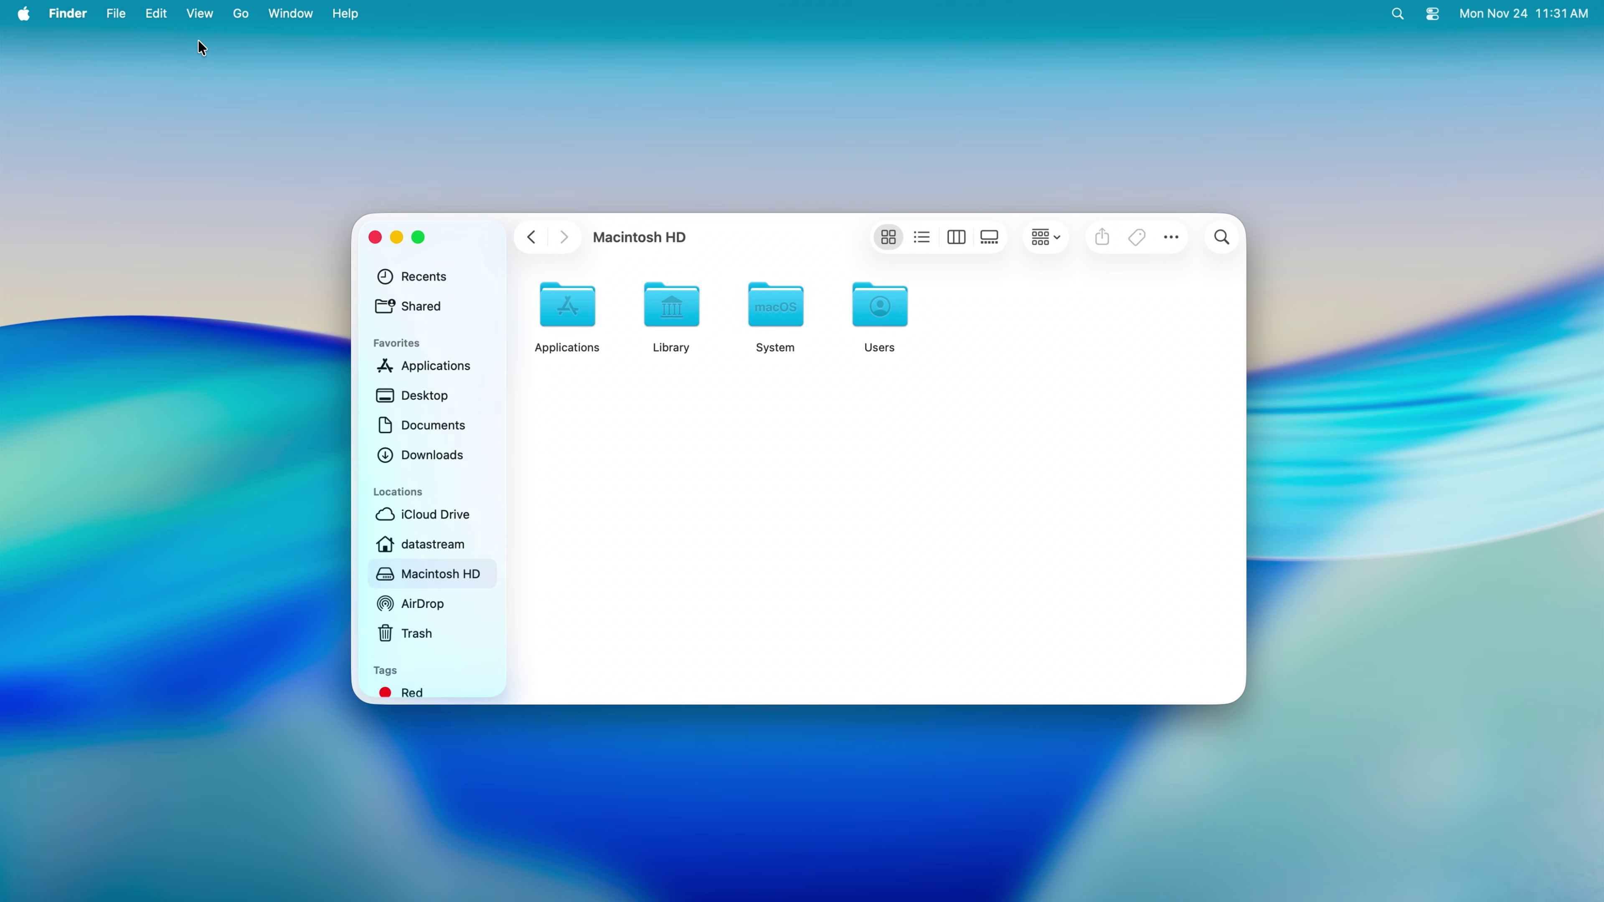
{"action": "left_click", "coordinate": [242, 19]}
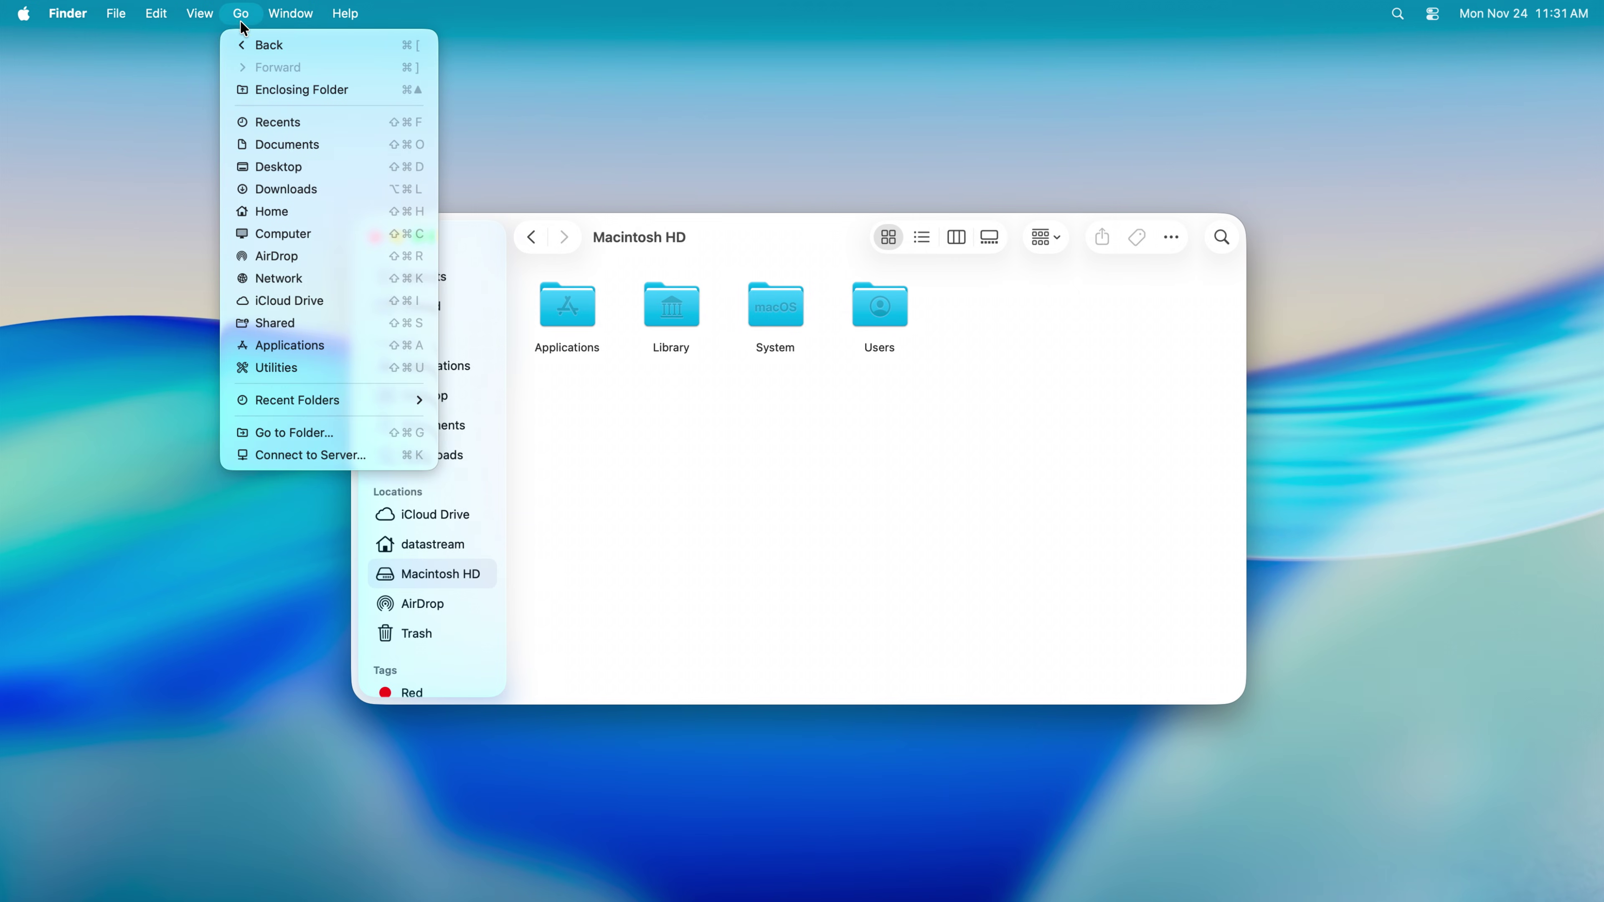
{"action": "left_click", "coordinate": [342, 439]}
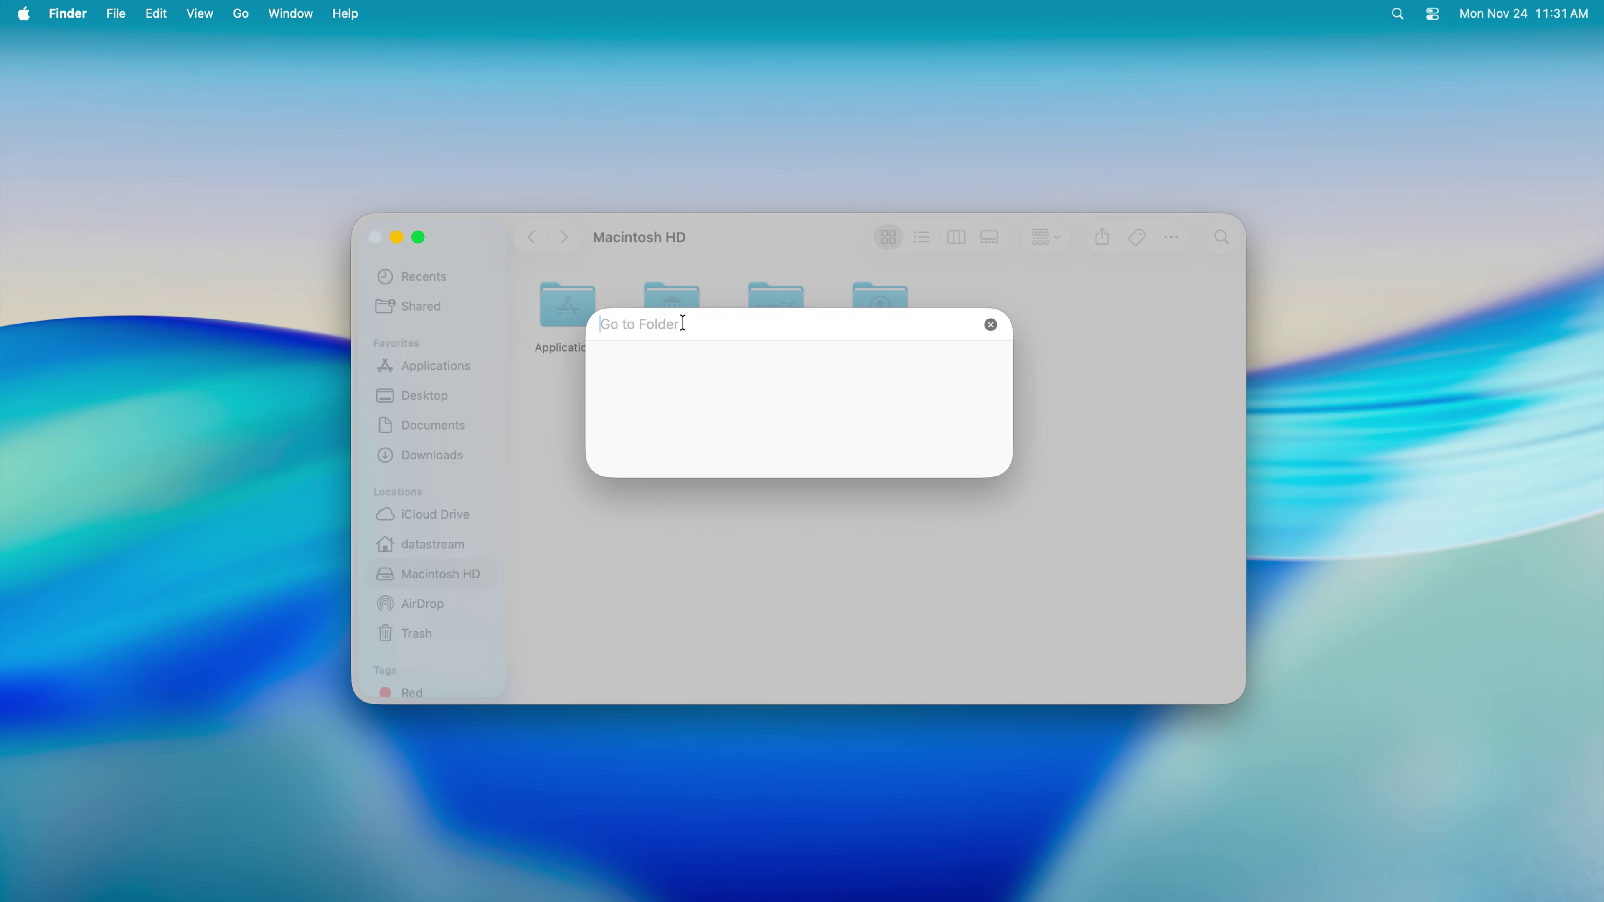
{"action": "type", "text": "Users/"}
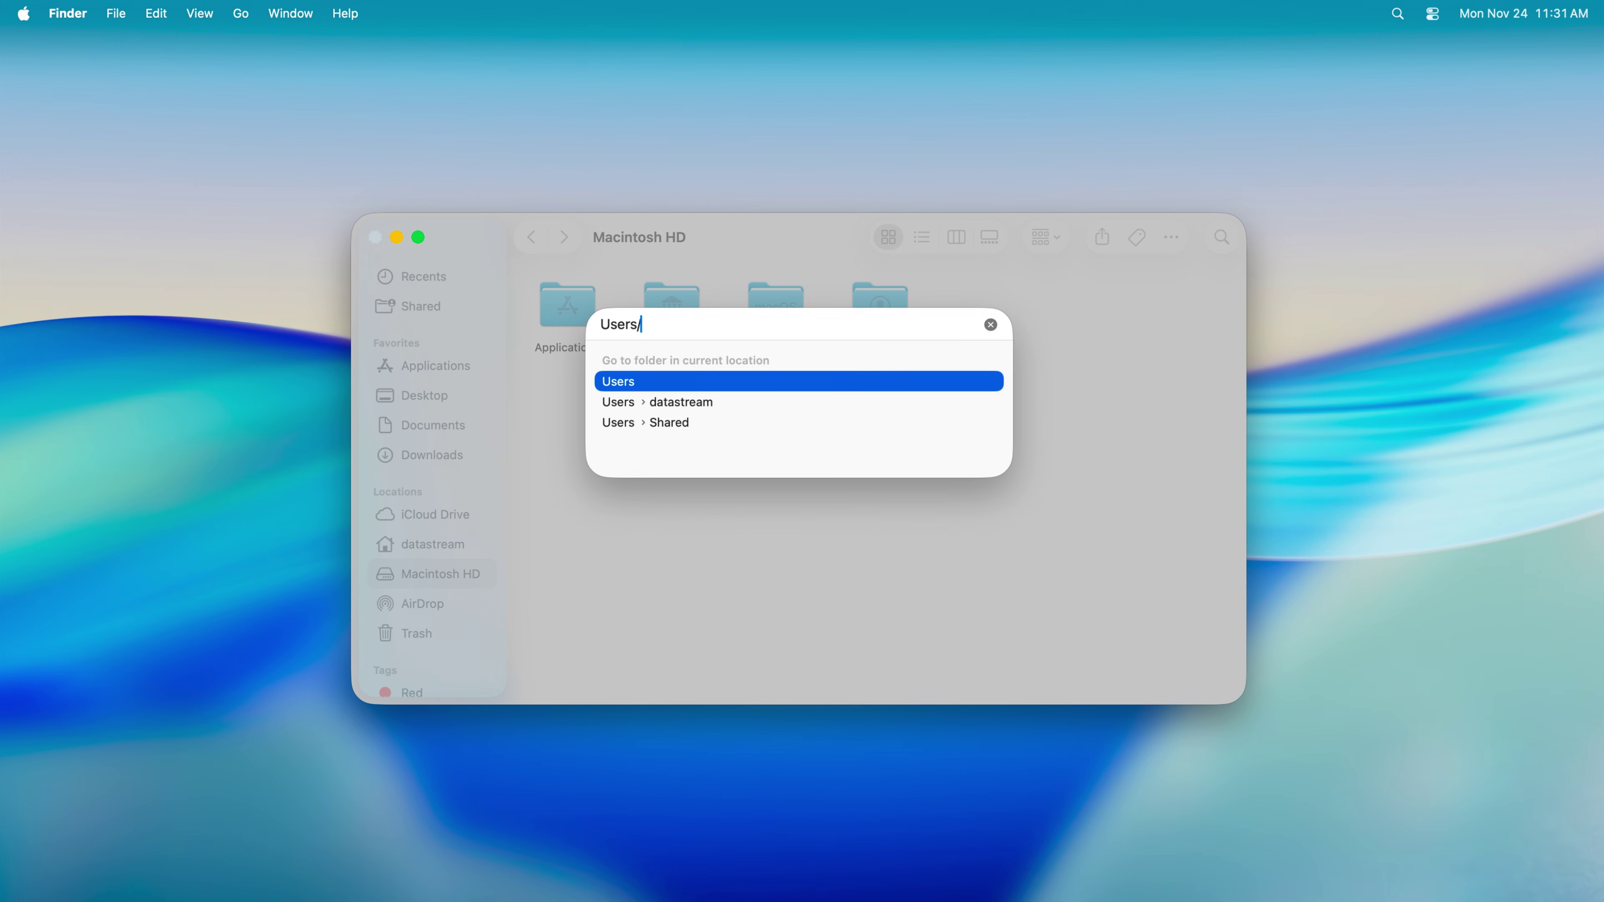
{"action": "type", "text": "datastream/Documents"}
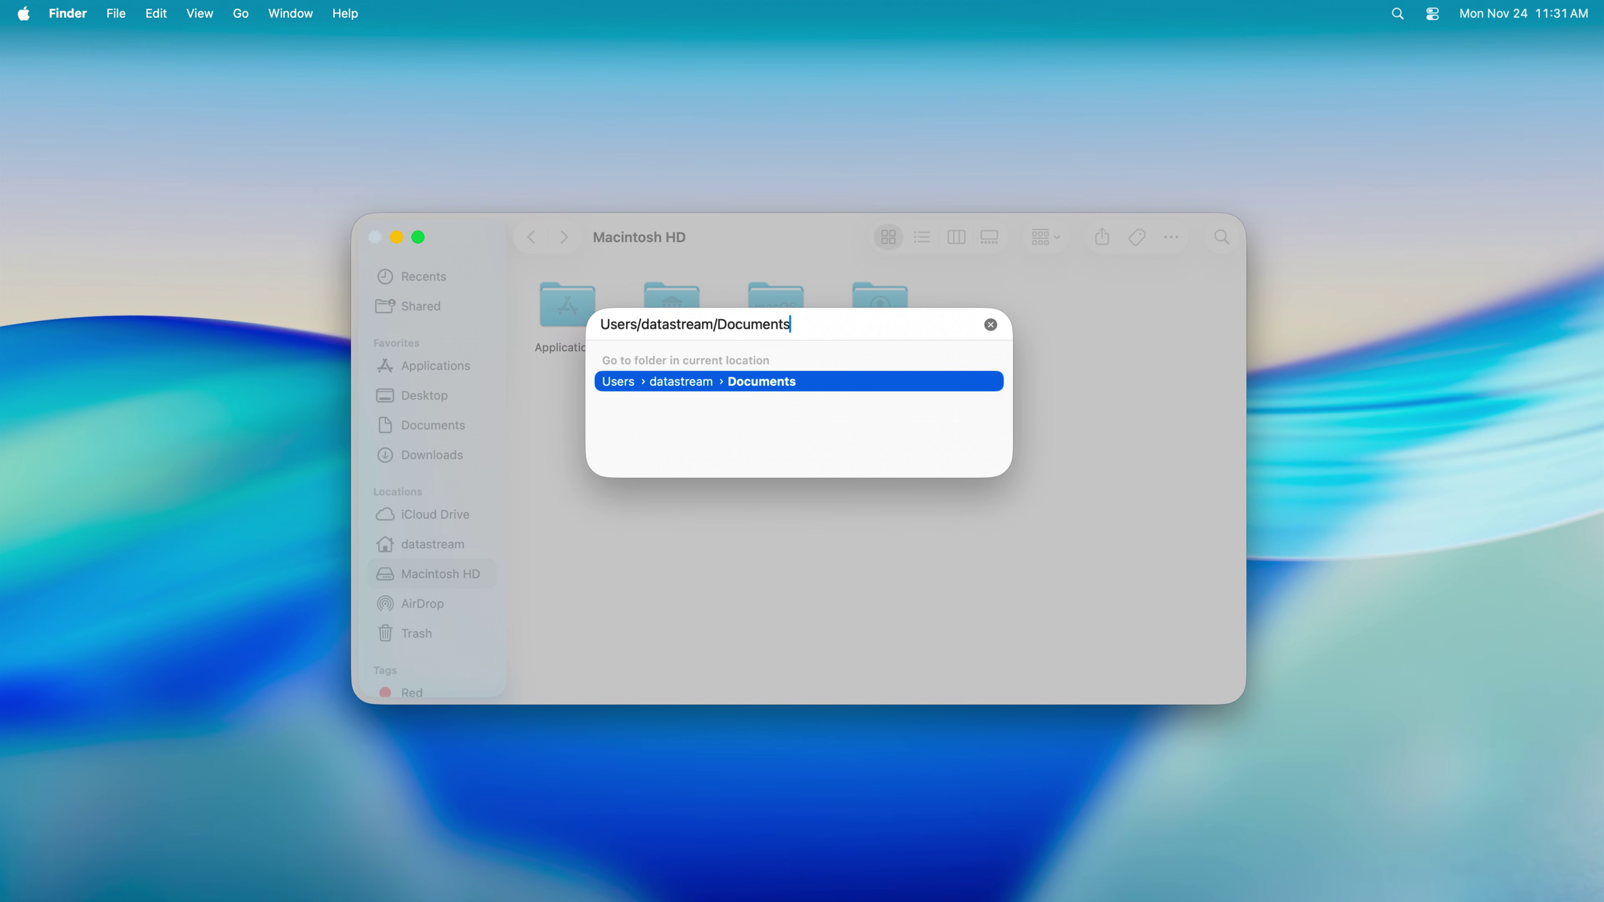
{"action": "key", "text": "Return"}
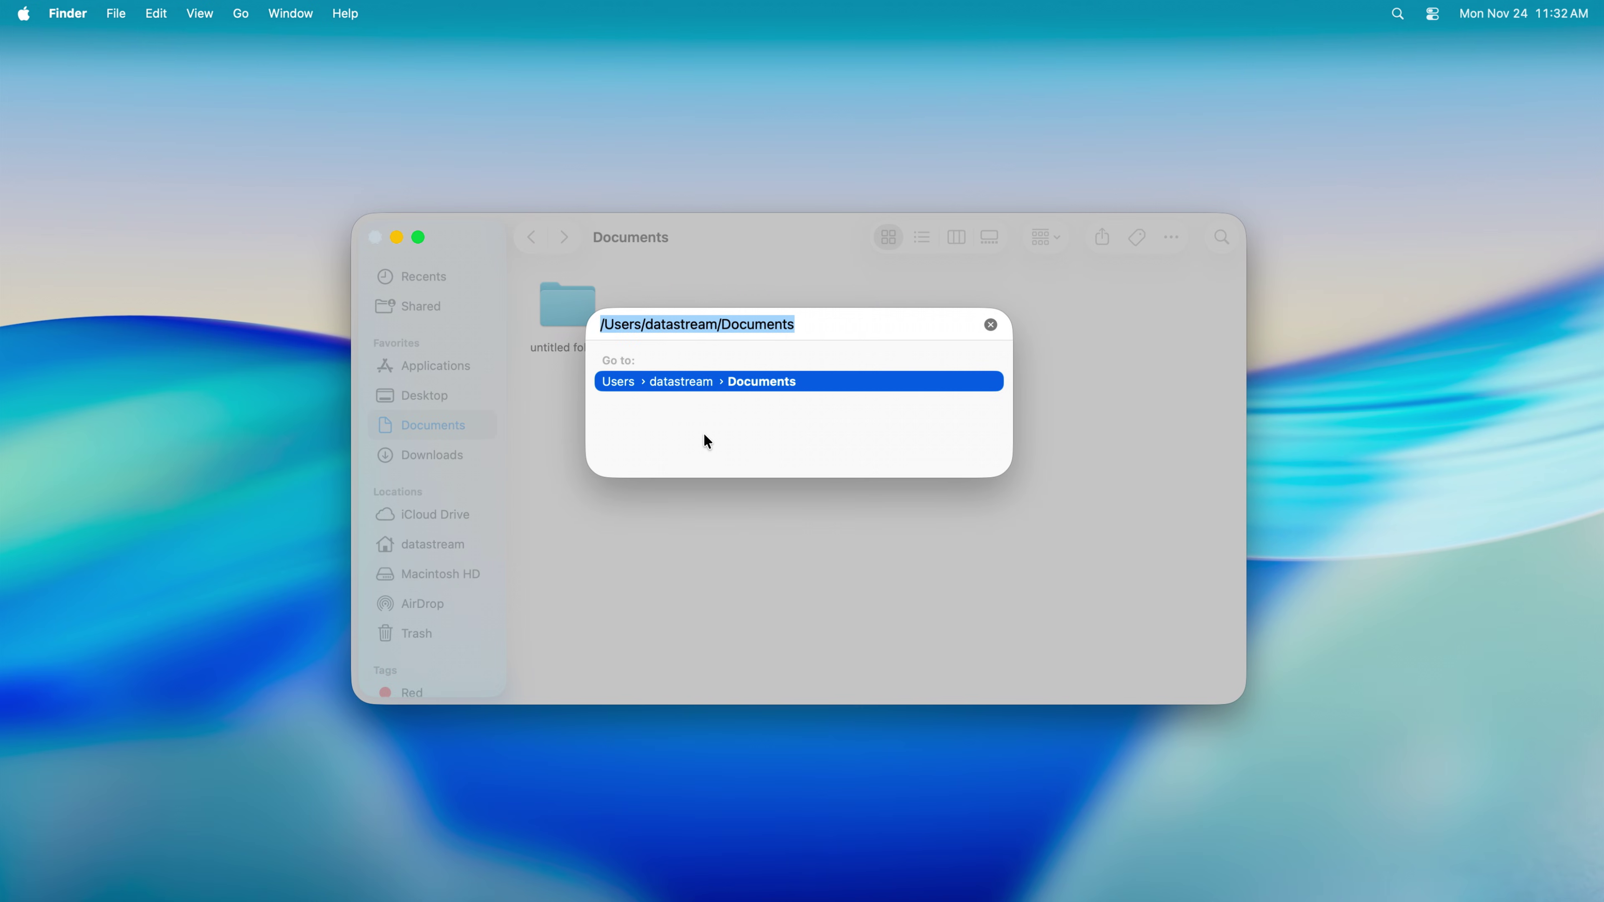
Close the Go to Folder prompt and dismiss the Go menu without choosing anything.
{"action": "key", "text": "BackSpace"}
{"action": "key", "text": "Escape"}
{"action": "left_click", "coordinate": [245, 16]}
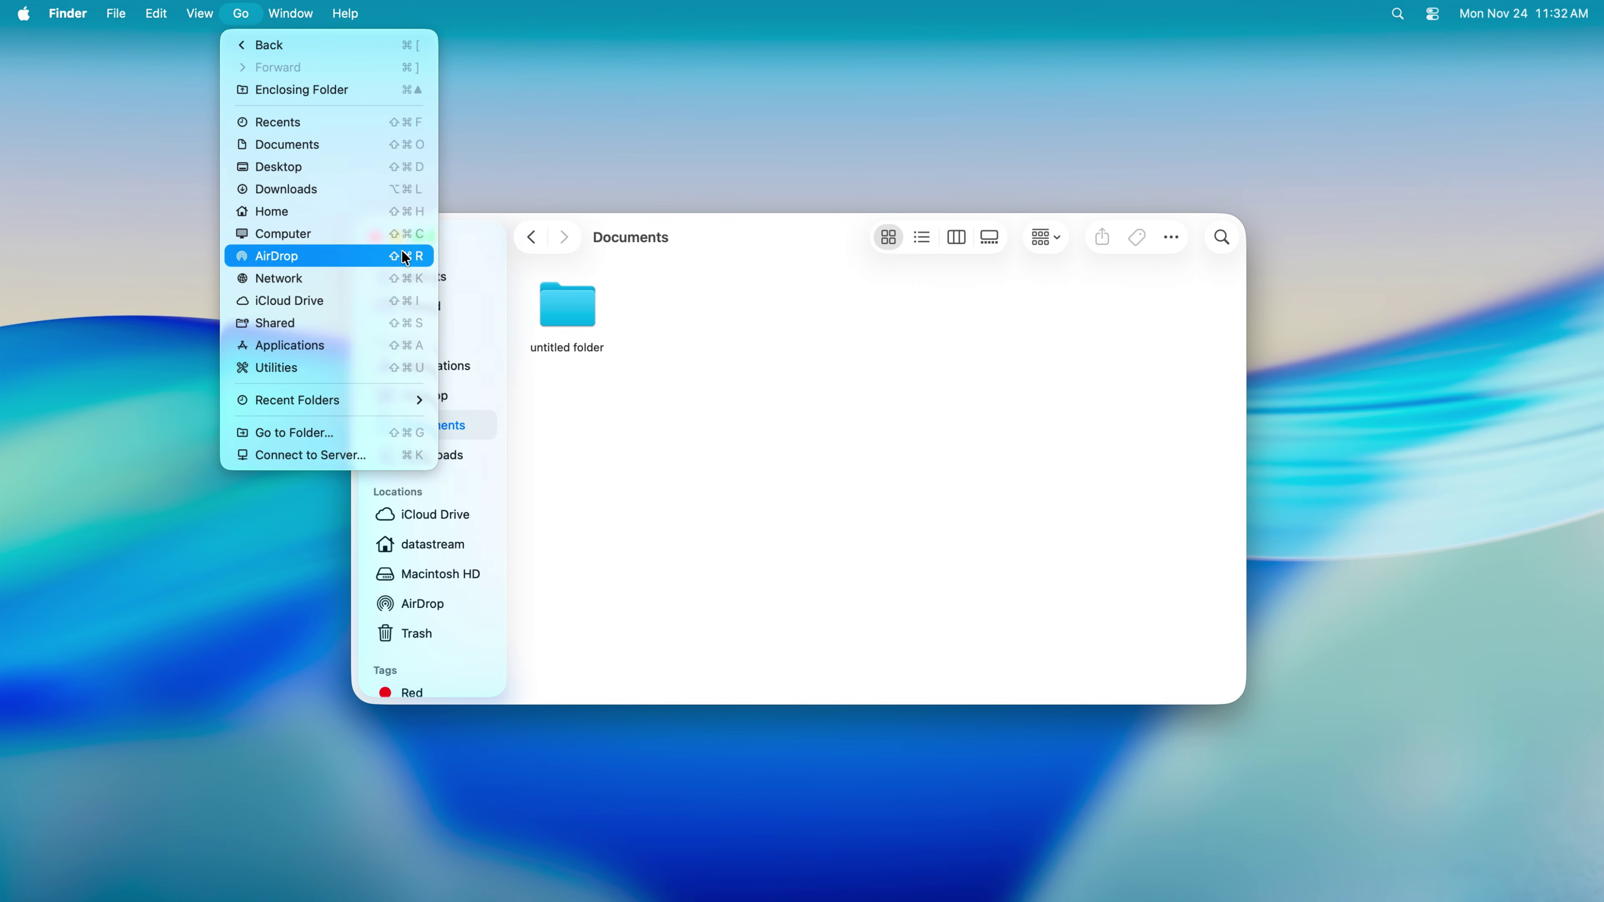
{"action": "left_click", "coordinate": [767, 378]}
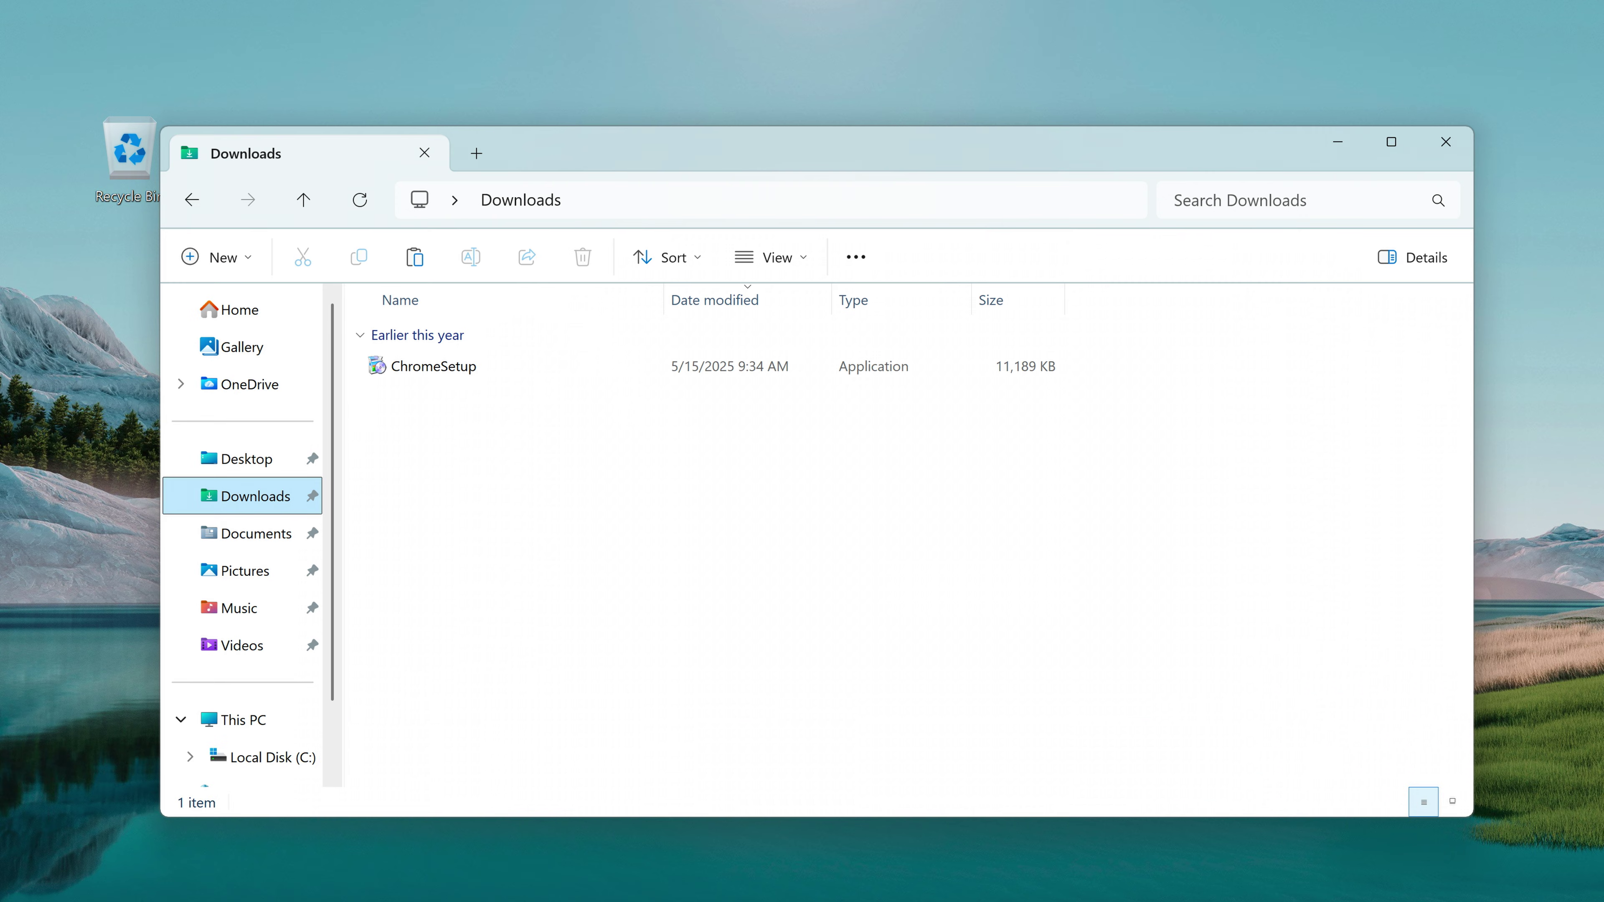
Open Documents and drag-select all 44 items.
{"action": "left_click", "coordinate": [859, 634]}
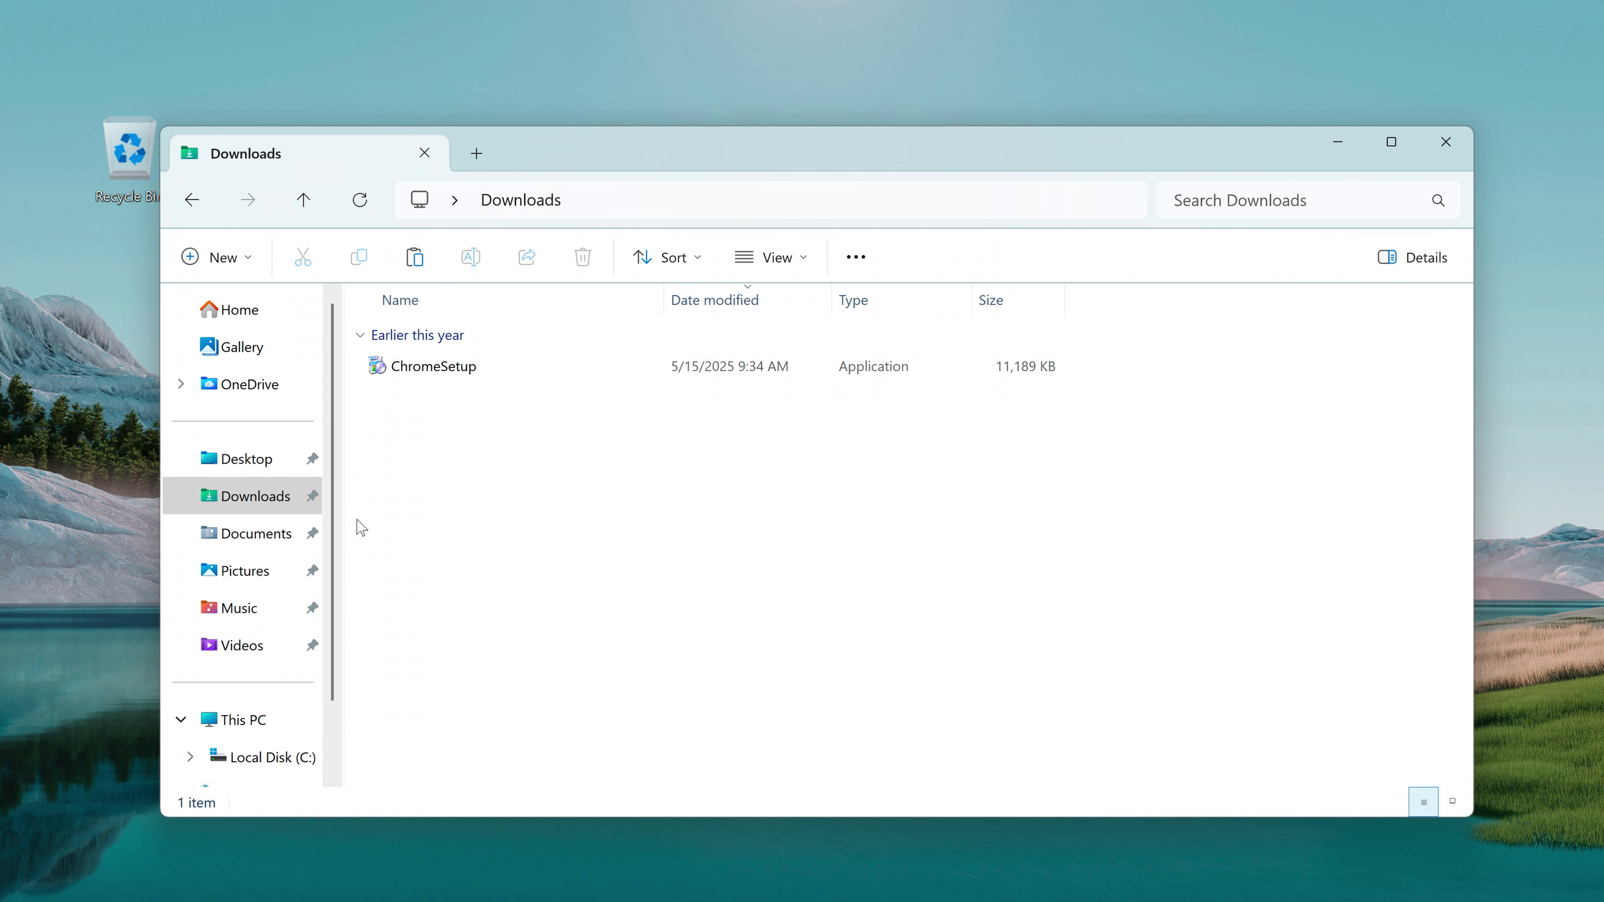
{"action": "left_click", "coordinate": [272, 533]}
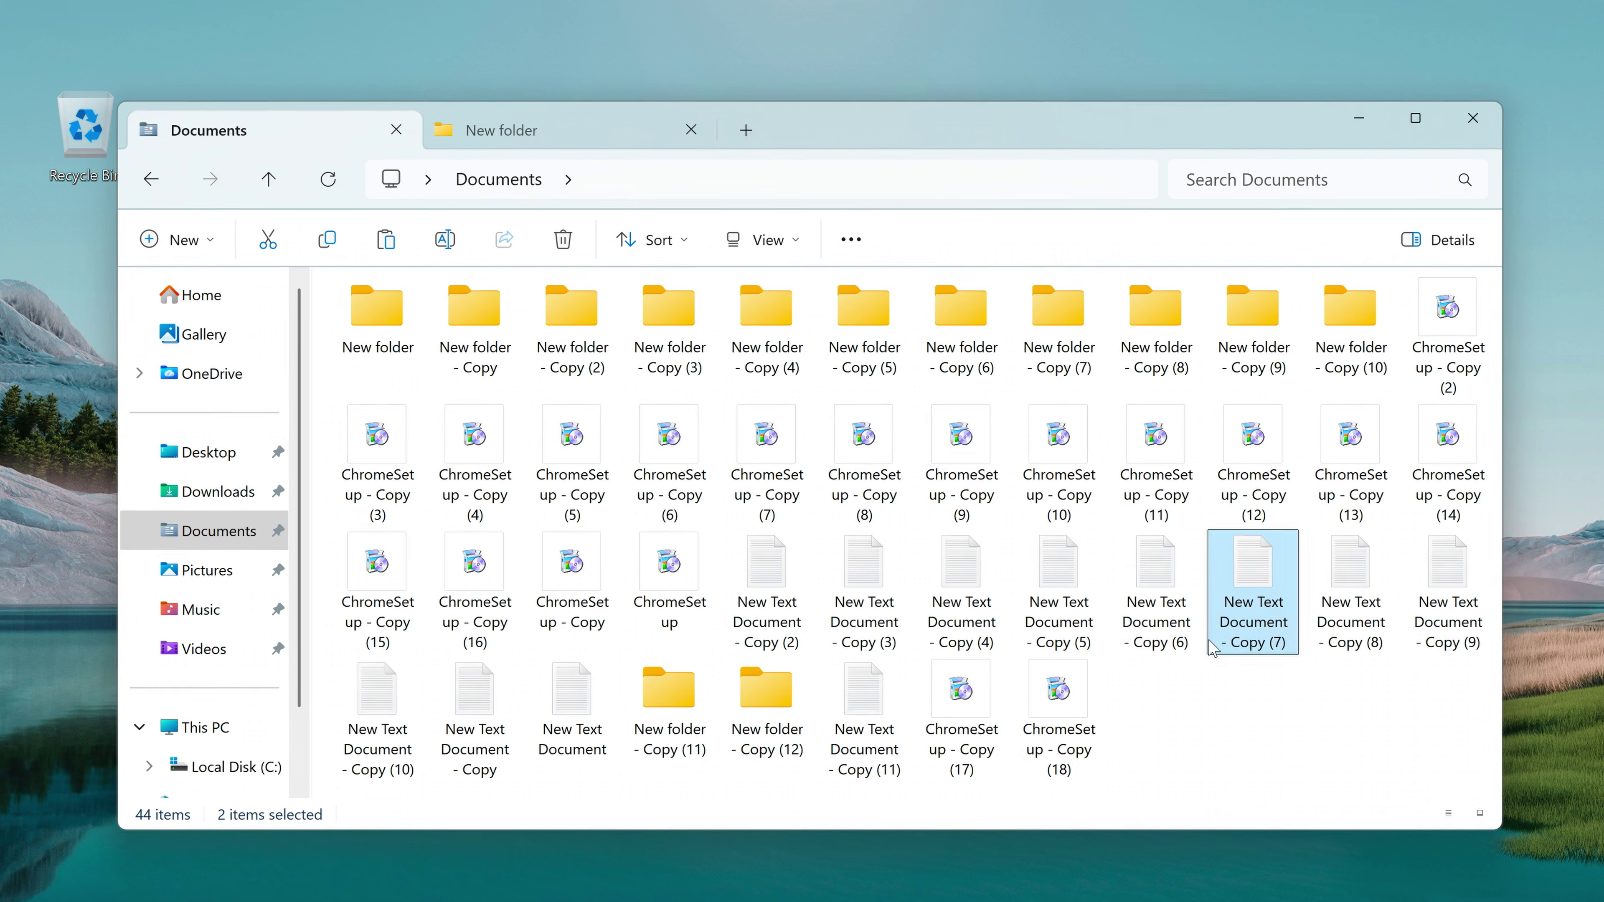
{"action": "left_click", "coordinate": [1334, 753]}
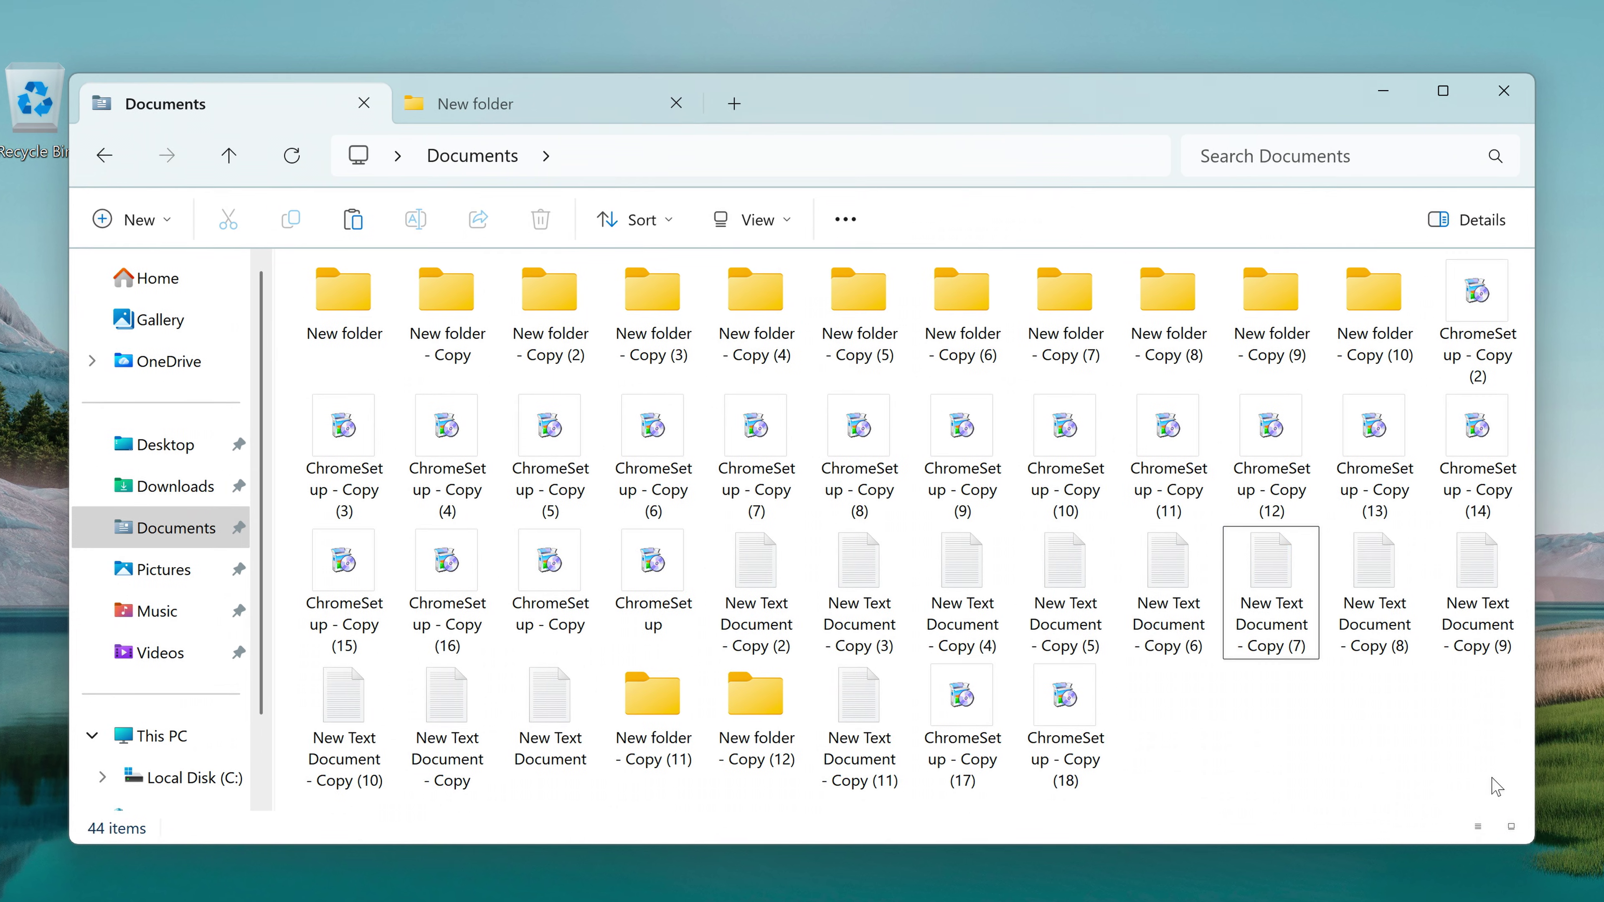
{"action": "left_click_drag", "start_coordinate": [1498, 793], "coordinate": [358, 302]}
Batch-rename the selection to 'something', giving numbered names, then deselect everything.
{"action": "right_click", "coordinate": [664, 315]}
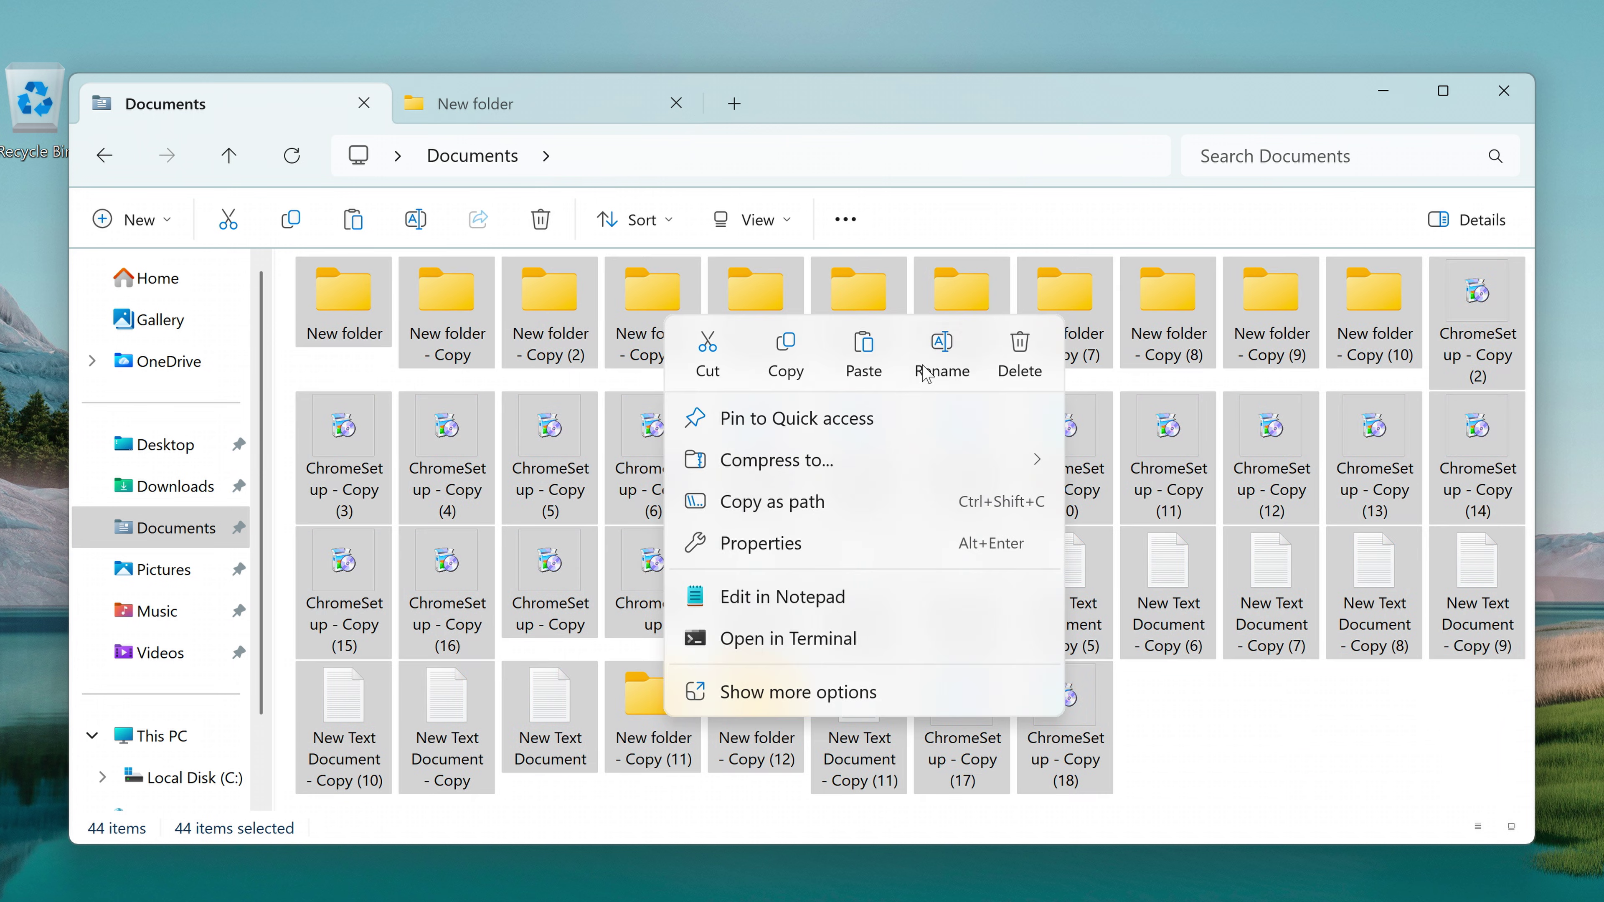
{"action": "left_click", "coordinate": [941, 354]}
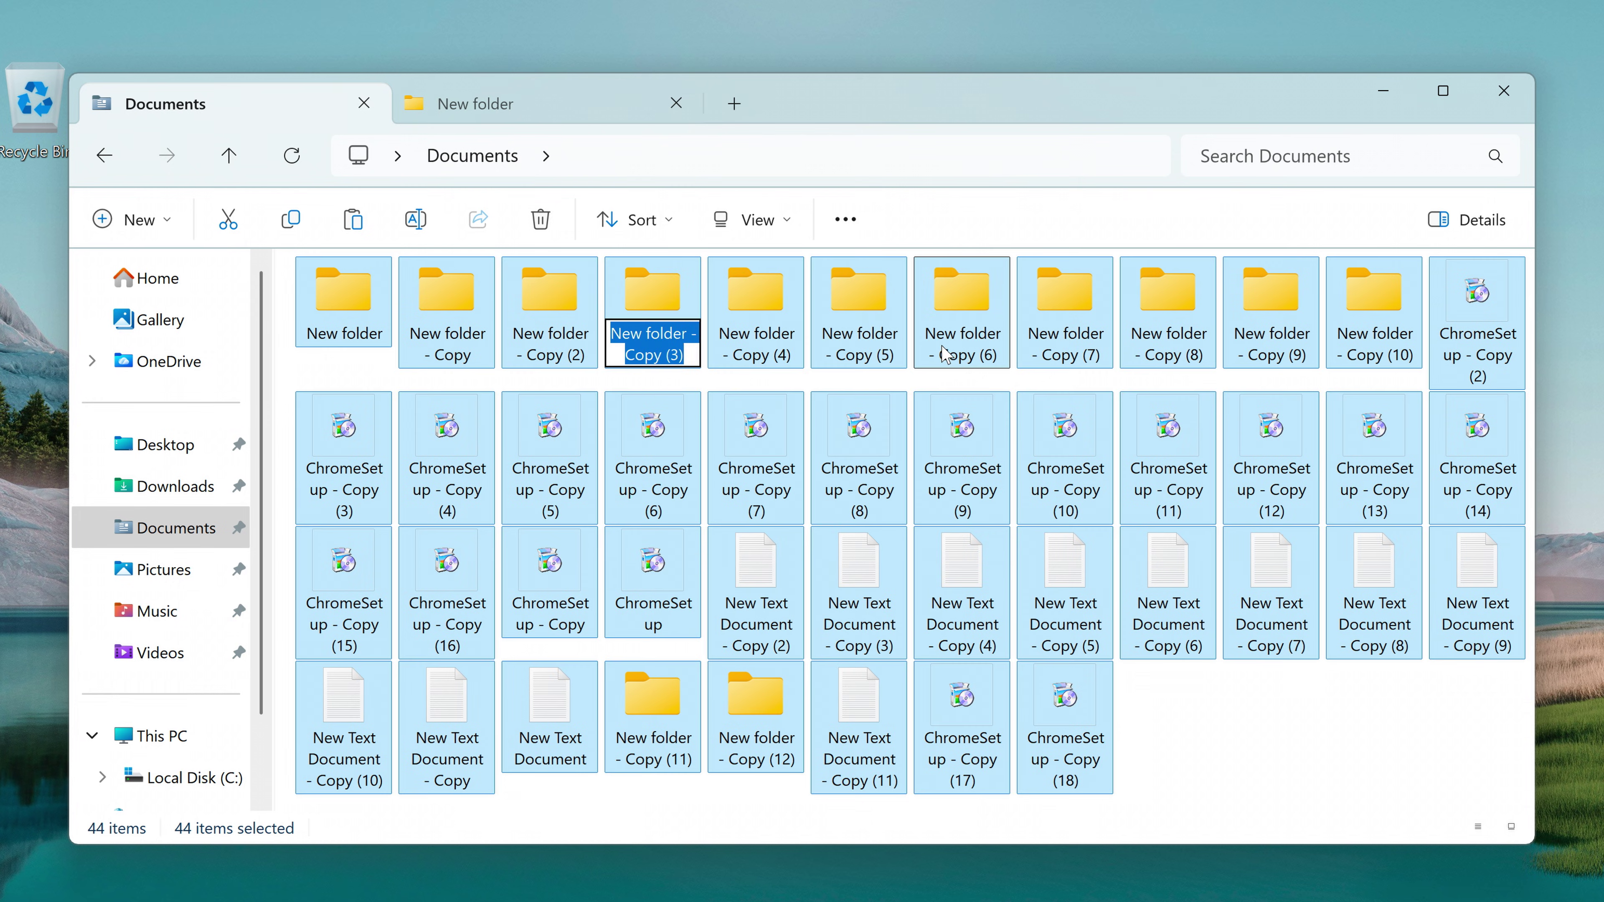
{"action": "type", "text": "something"}
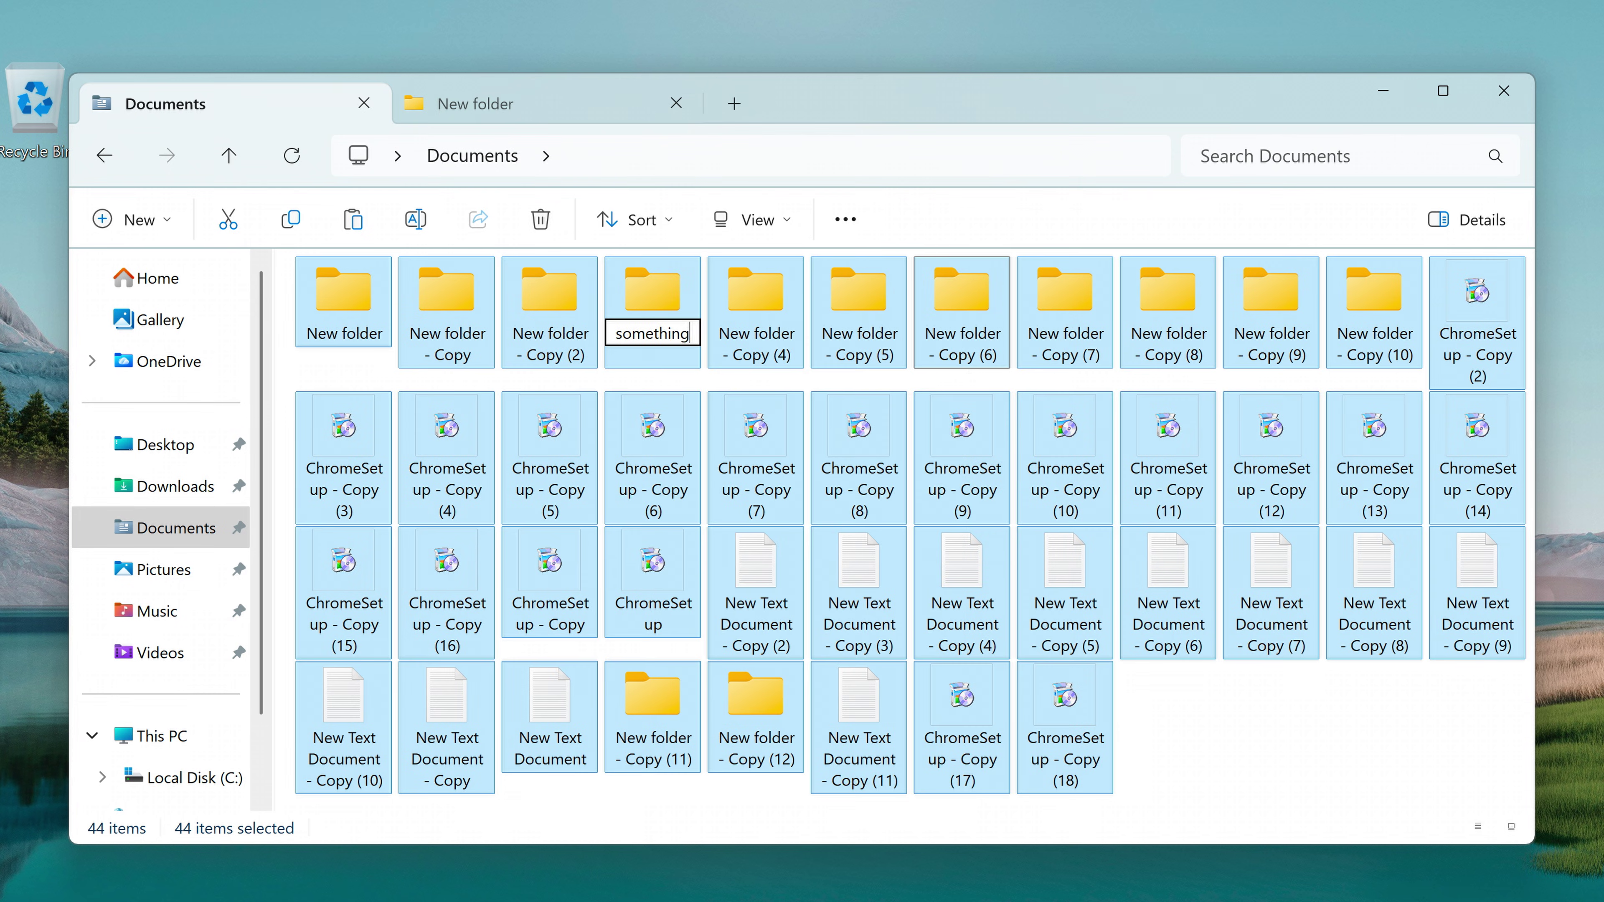
{"action": "left_click", "coordinate": [1148, 675]}
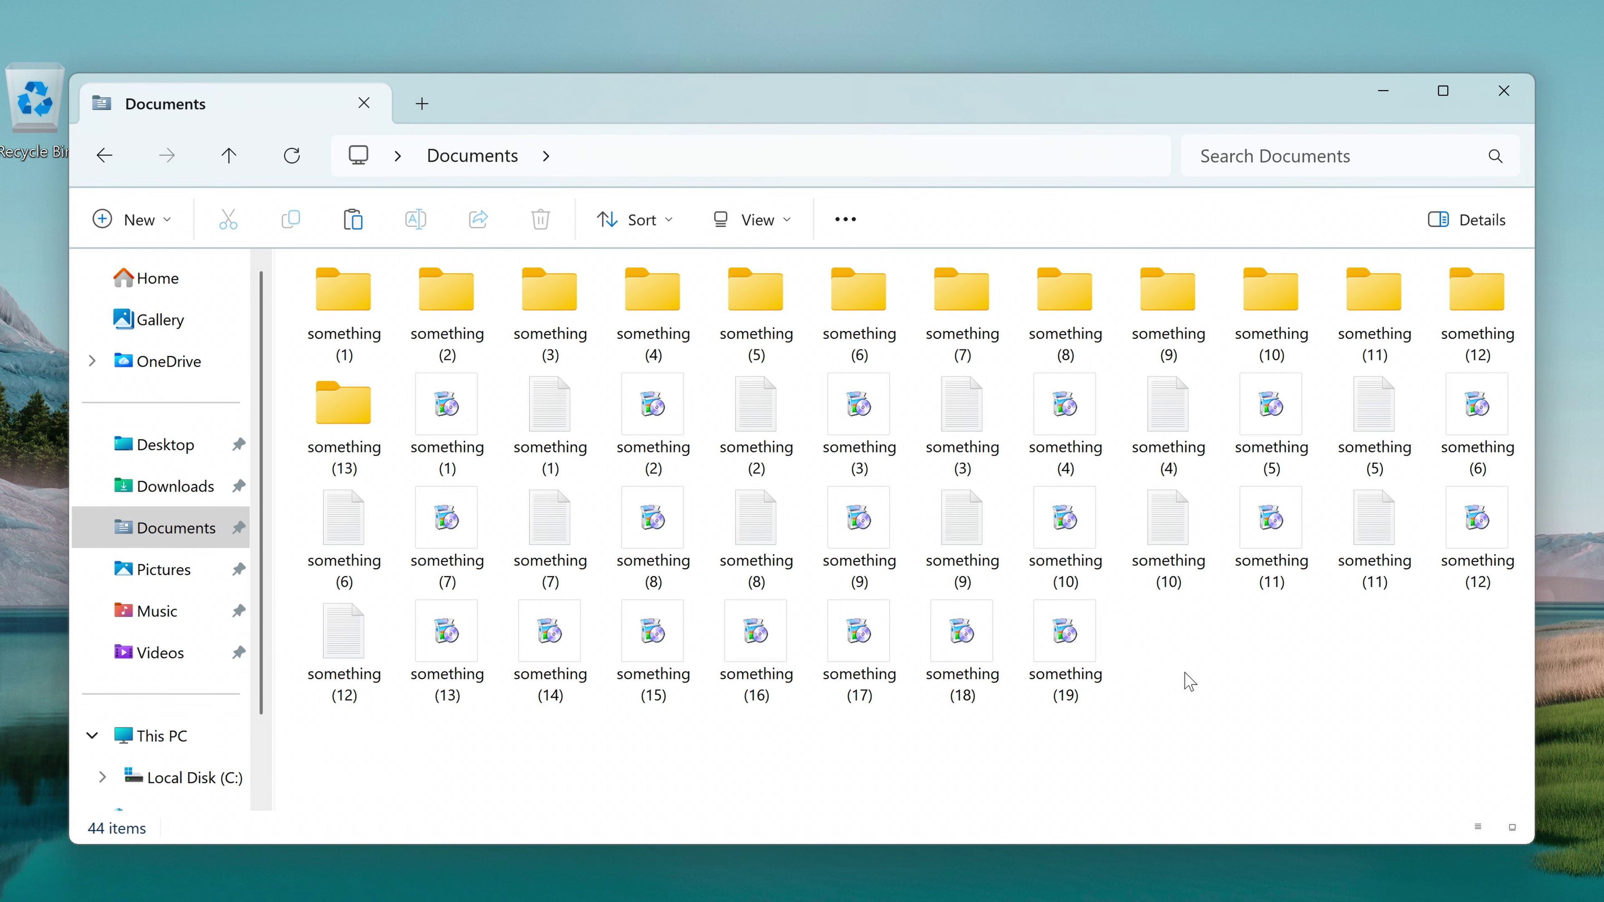
{"action": "left_click_drag", "start_coordinate": [1462, 705], "coordinate": [302, 289]}
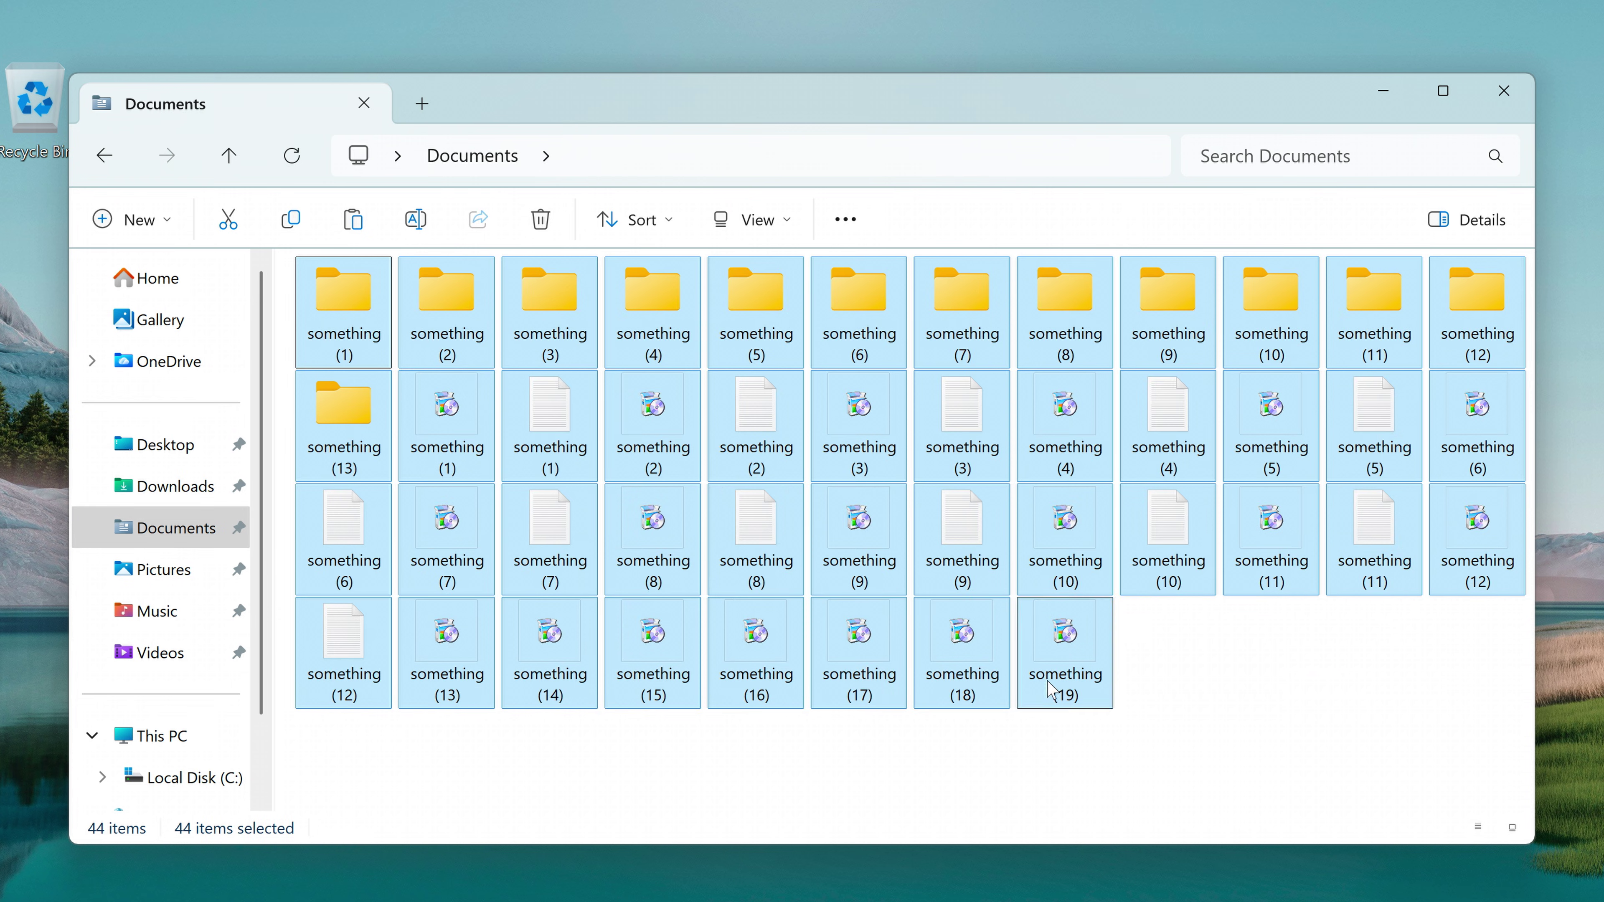
{"action": "left_click", "coordinate": [1144, 705]}
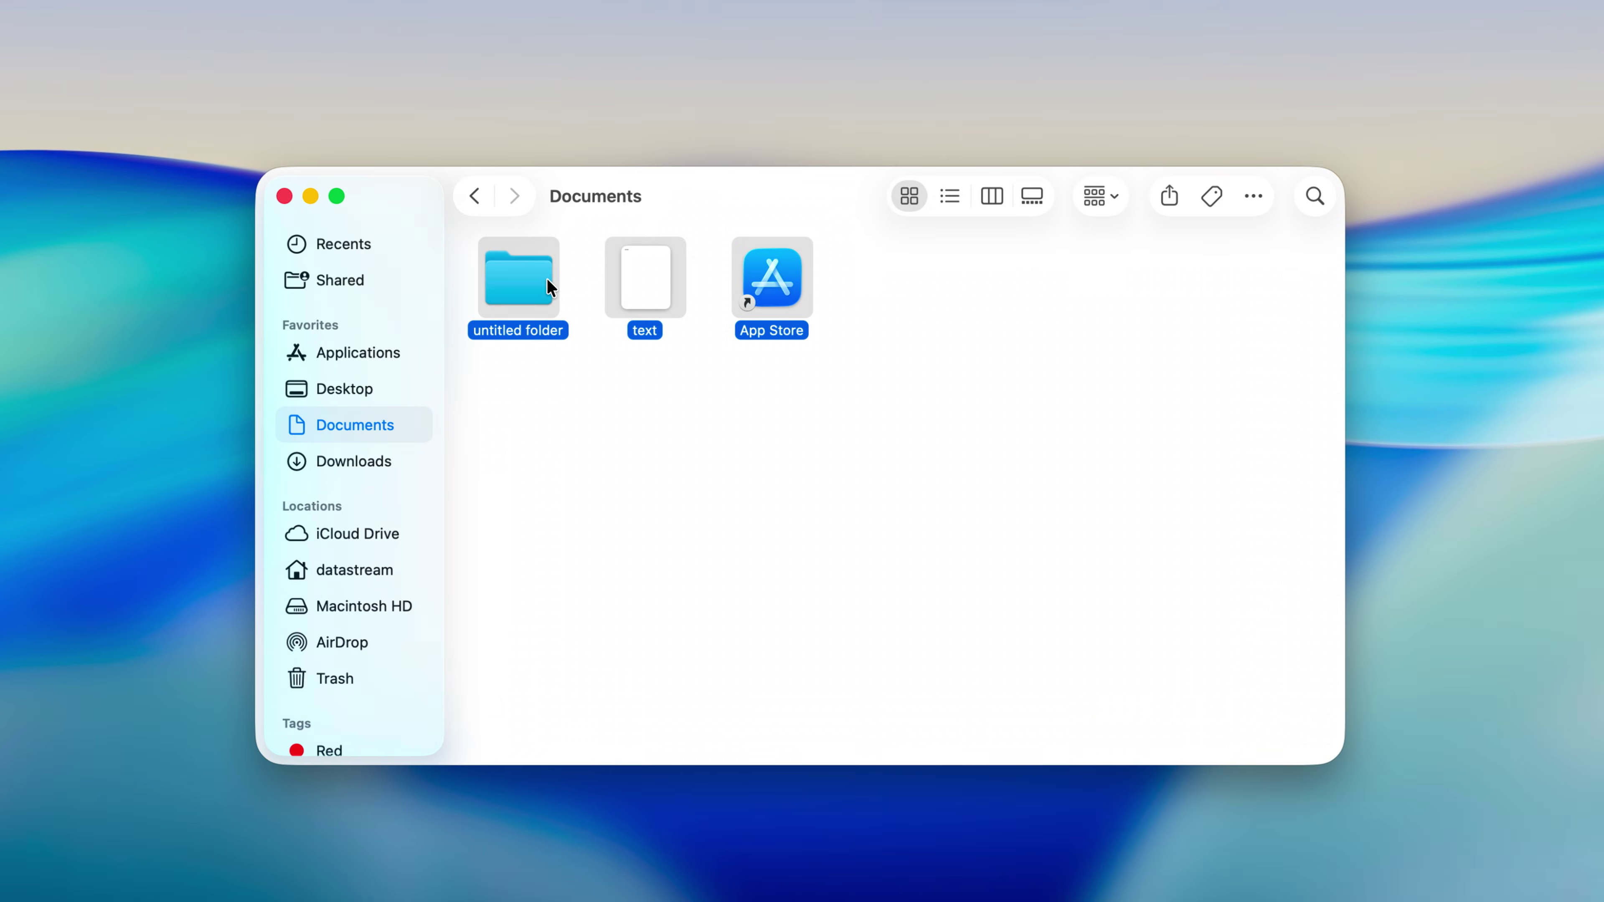
Duplicate the Documents items, select all 30, and start a batch rename.
{"action": "left_click", "coordinate": [776, 481]}
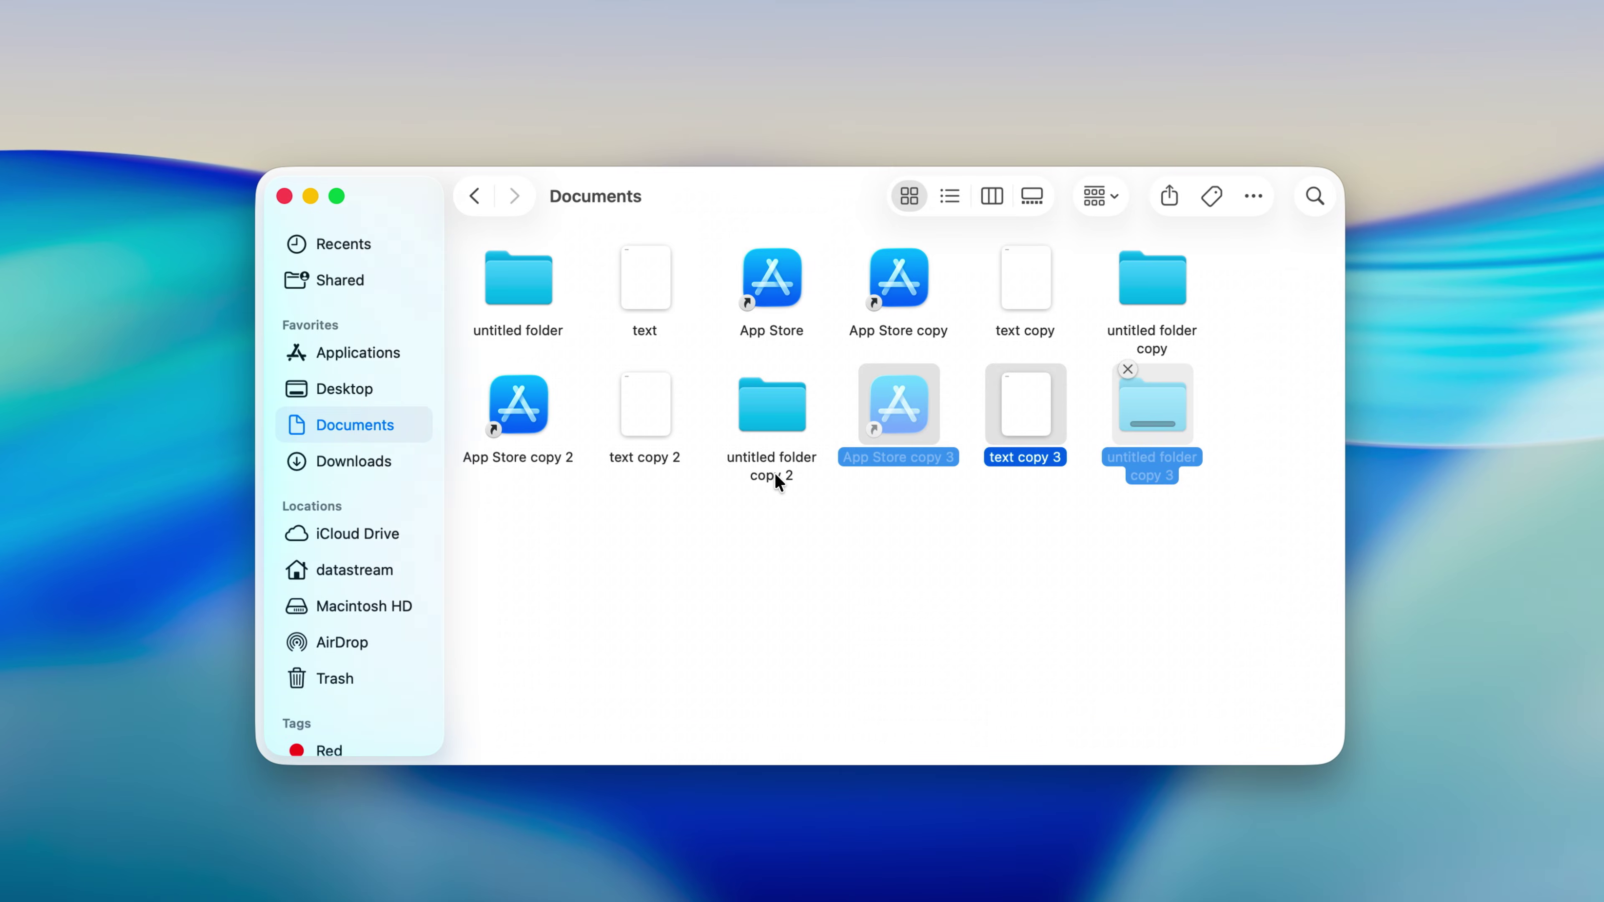
{"action": "key", "text": "super+d"}
{"action": "key", "text": "super+d"}
{"action": "key", "text": "super+d"}
{"action": "key", "text": "super+d"}
{"action": "key", "text": "super+d"}
{"action": "key", "text": "super+d"}
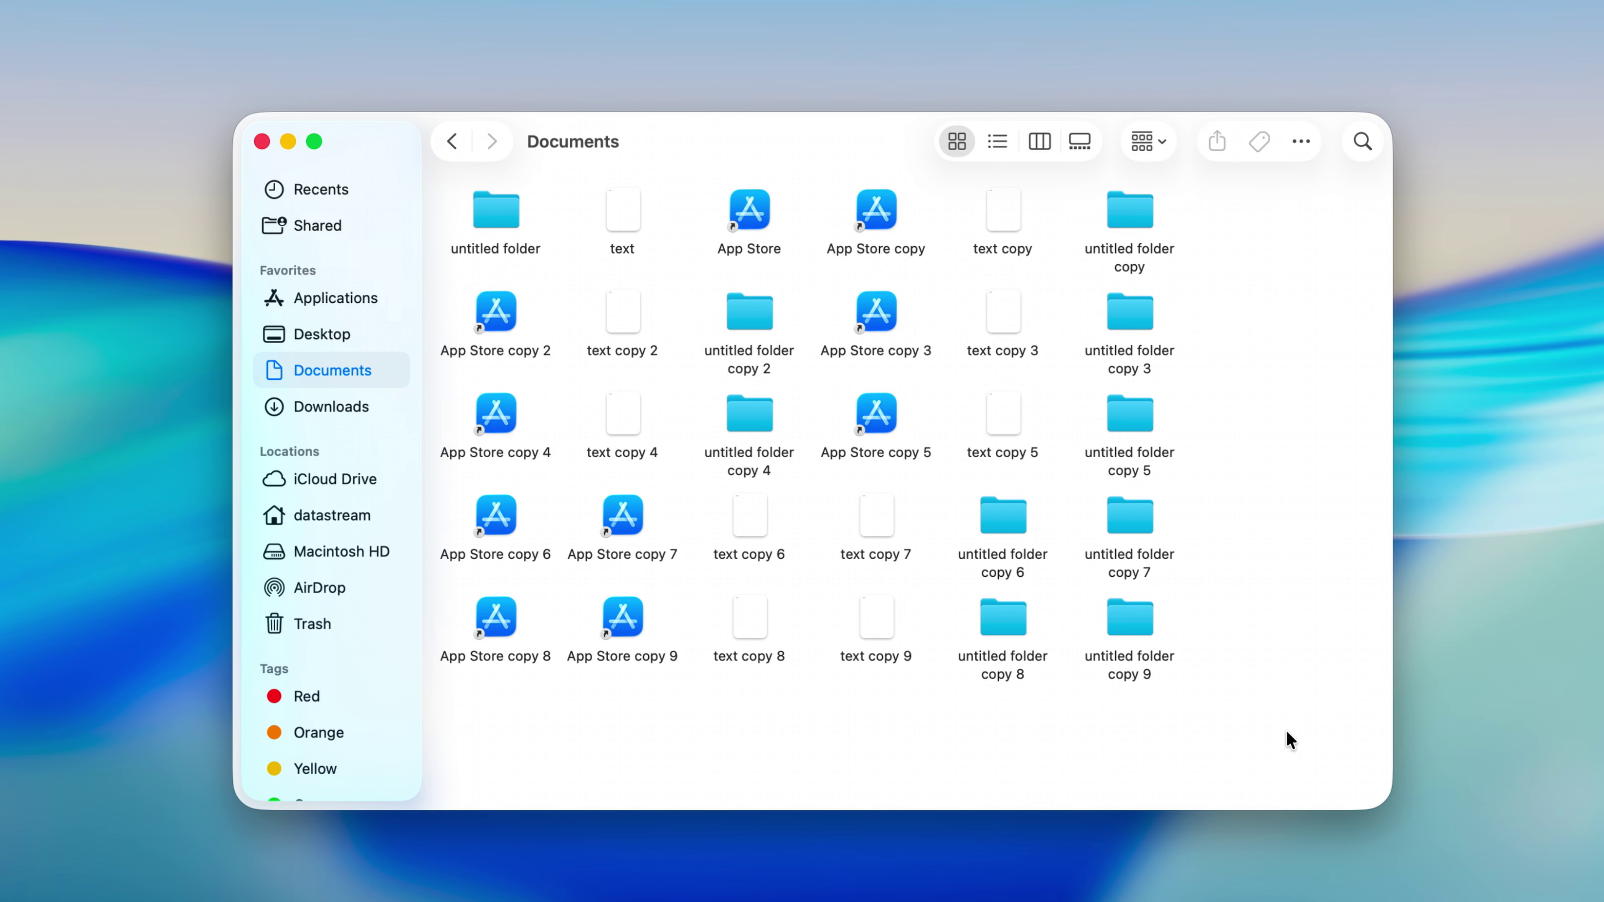
{"action": "left_click_drag", "start_coordinate": [1290, 741], "coordinate": [465, 221]}
{"action": "right_click", "coordinate": [491, 222]}
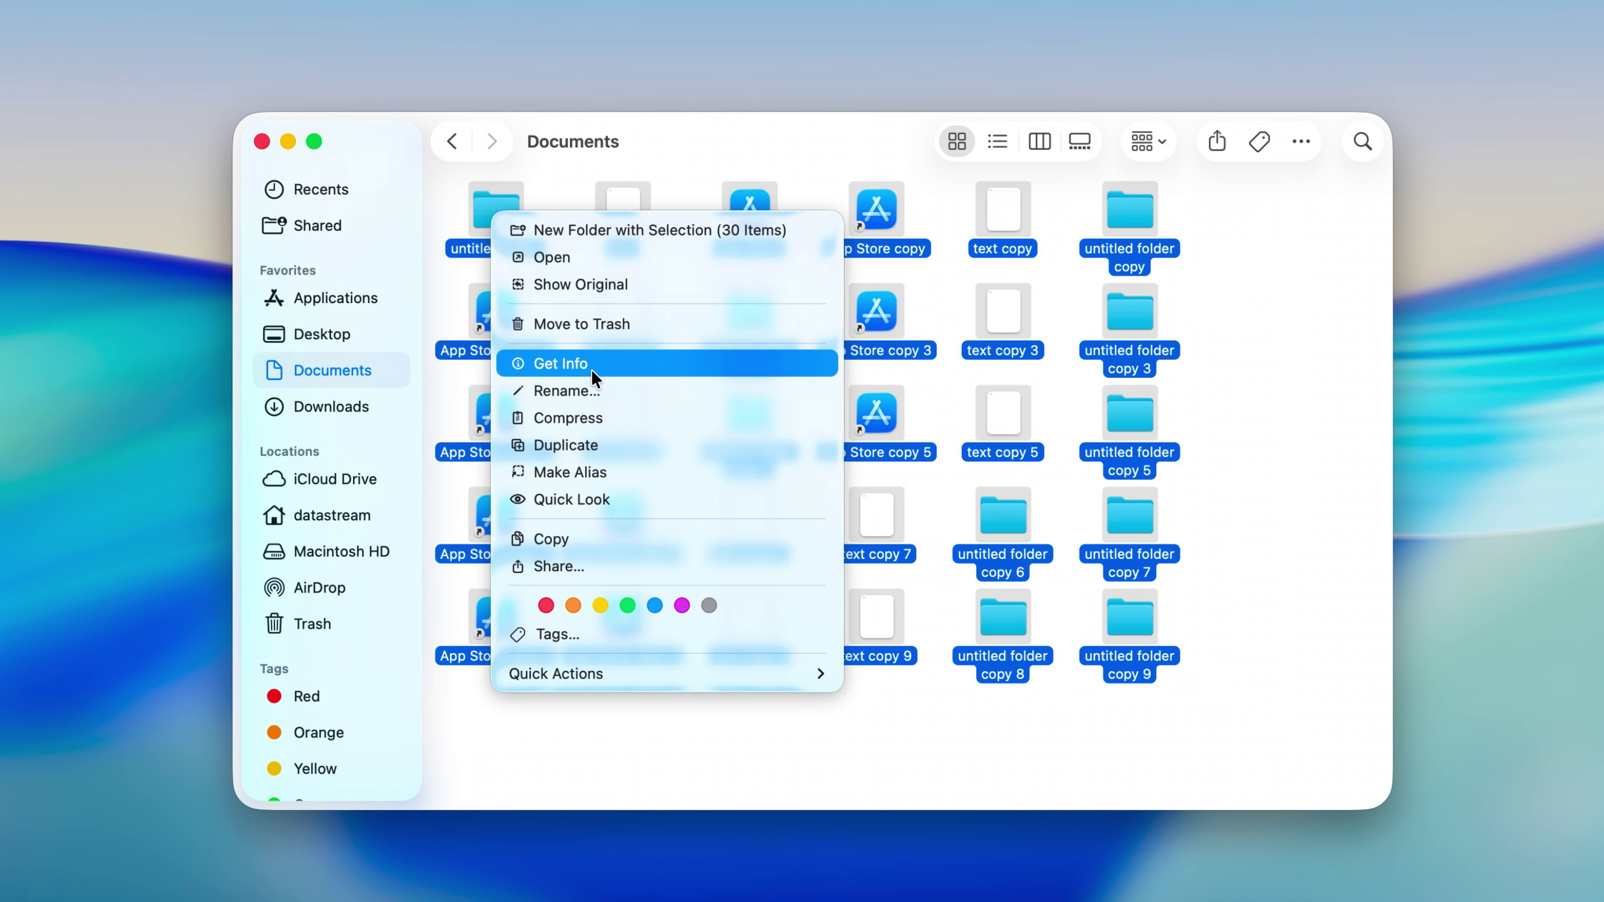
{"action": "left_click", "coordinate": [595, 390]}
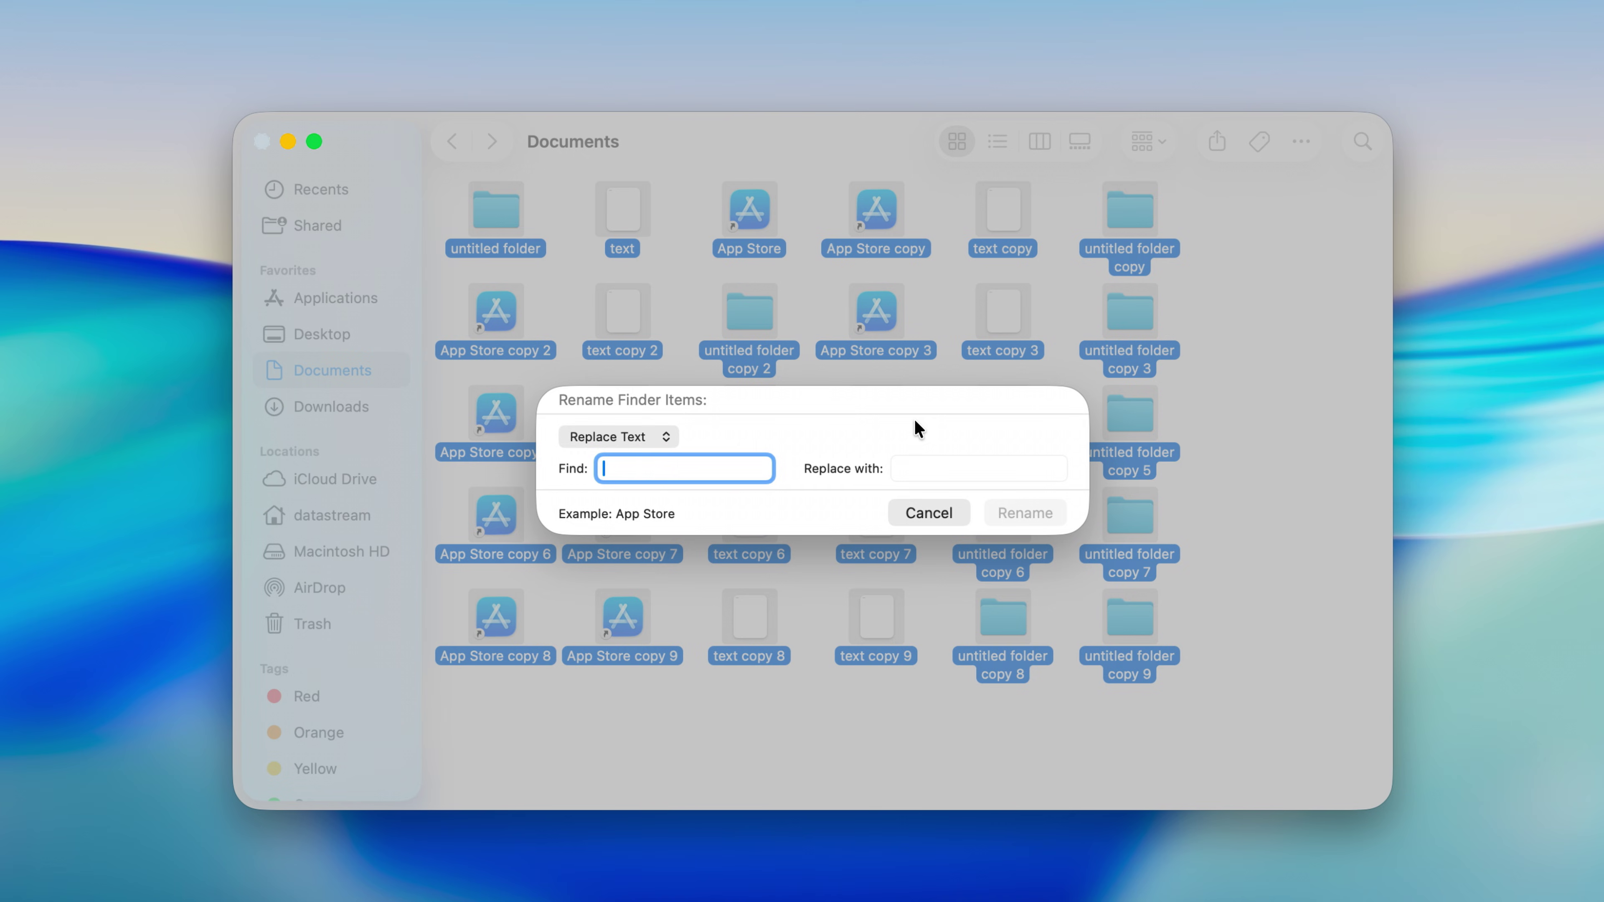
Rename the selection by replacing 'App Store' with 'Something'.
{"action": "key", "text": "Tab"}
{"action": "left_click", "coordinate": [727, 467]}
{"action": "left_click", "coordinate": [650, 437]}
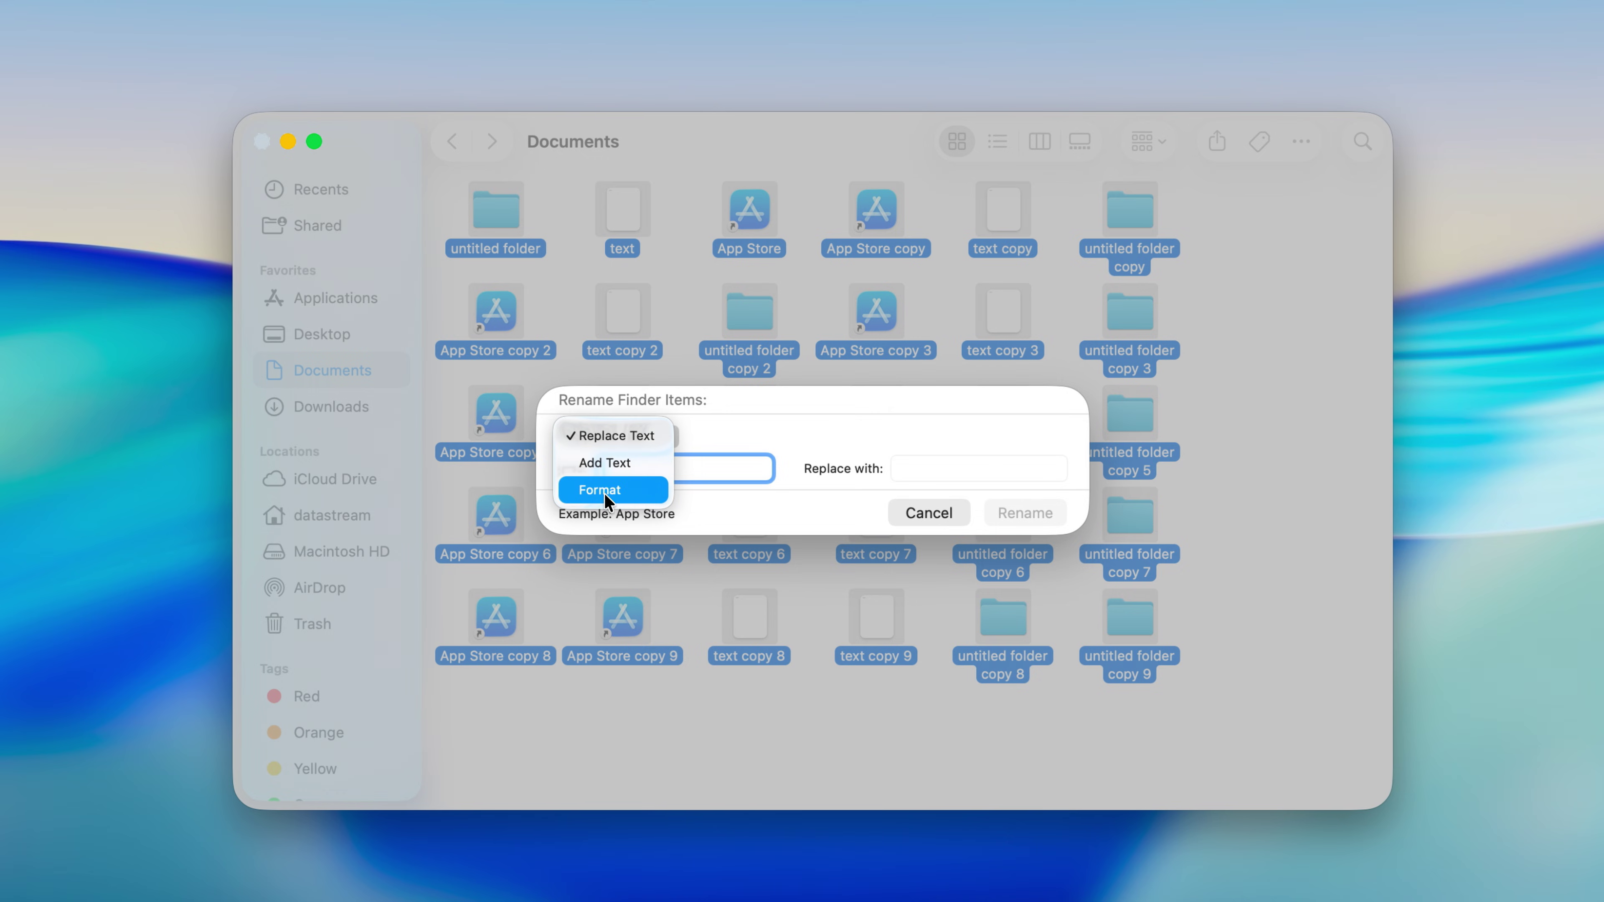
{"action": "left_click", "coordinate": [617, 436]}
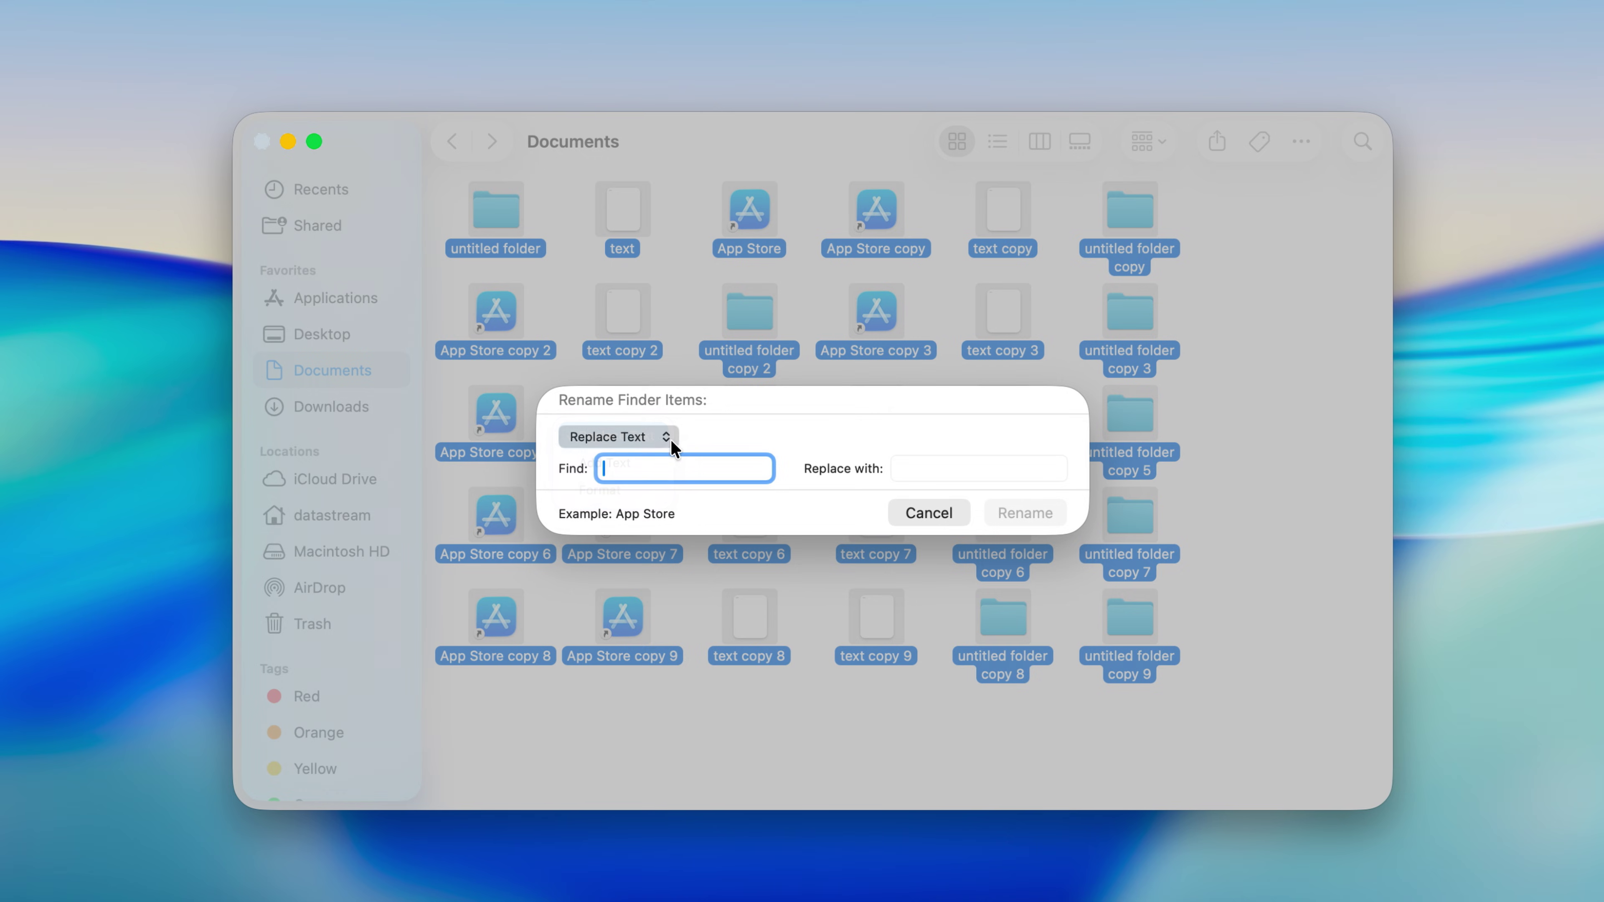
{"action": "key", "text": "Tab"}
{"action": "type", "text": "Somethi"}
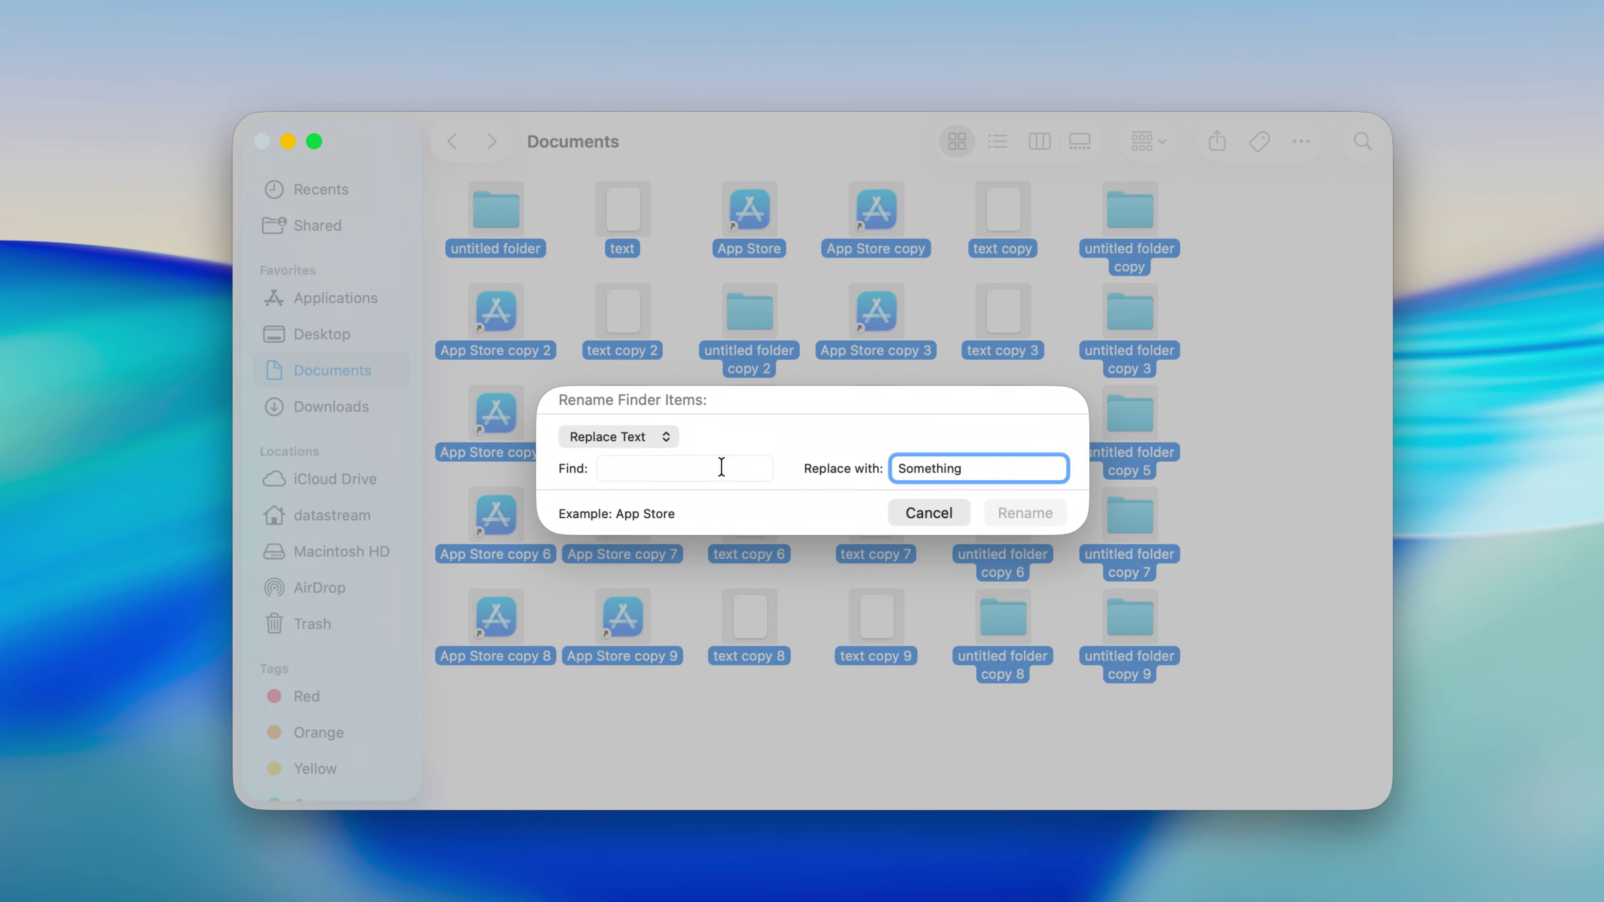
{"action": "left_click", "coordinate": [721, 467]}
{"action": "type", "text": "App Store"}
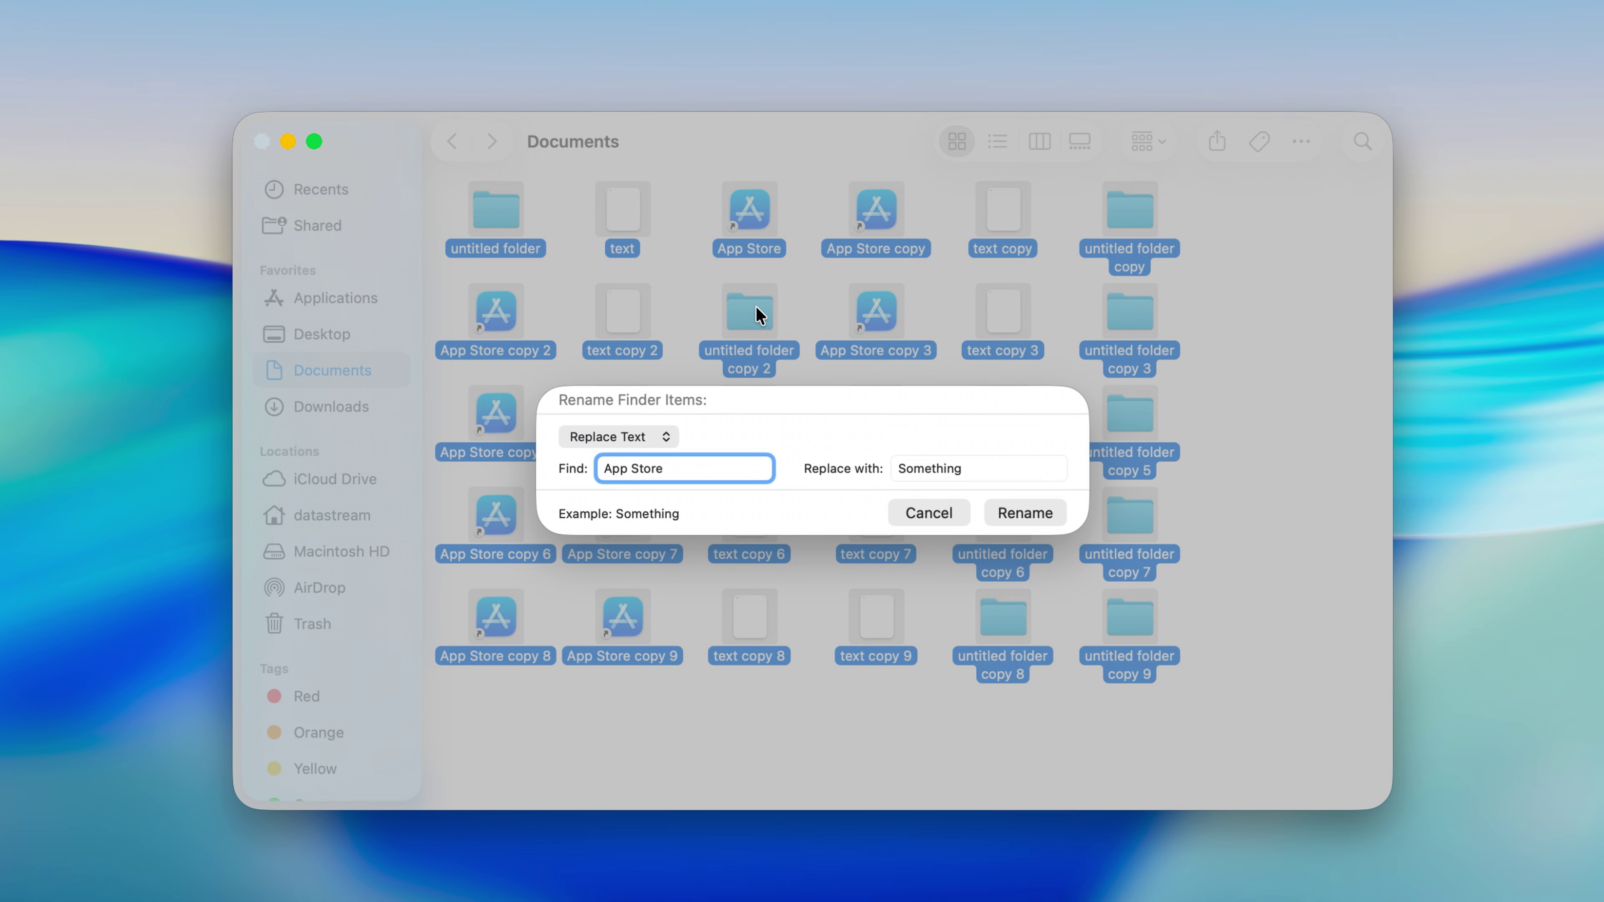
{"action": "key", "text": "Return"}
Select every item in Documents and move them all to the Trash.
{"action": "left_click", "coordinate": [751, 215]}
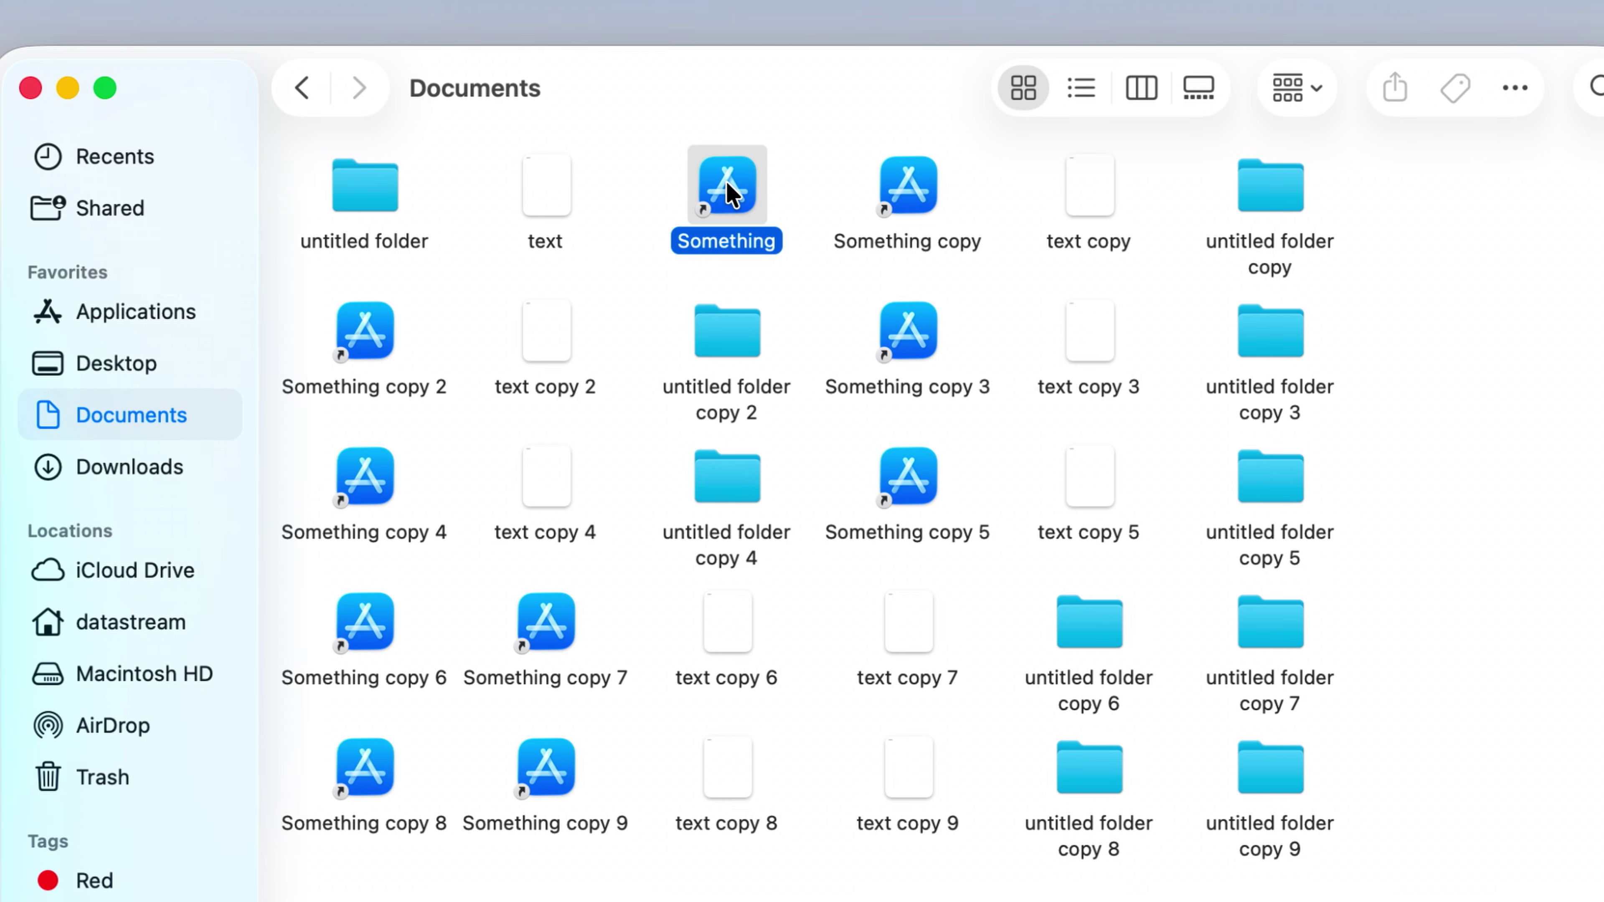
{"action": "left_click", "coordinate": [906, 204]}
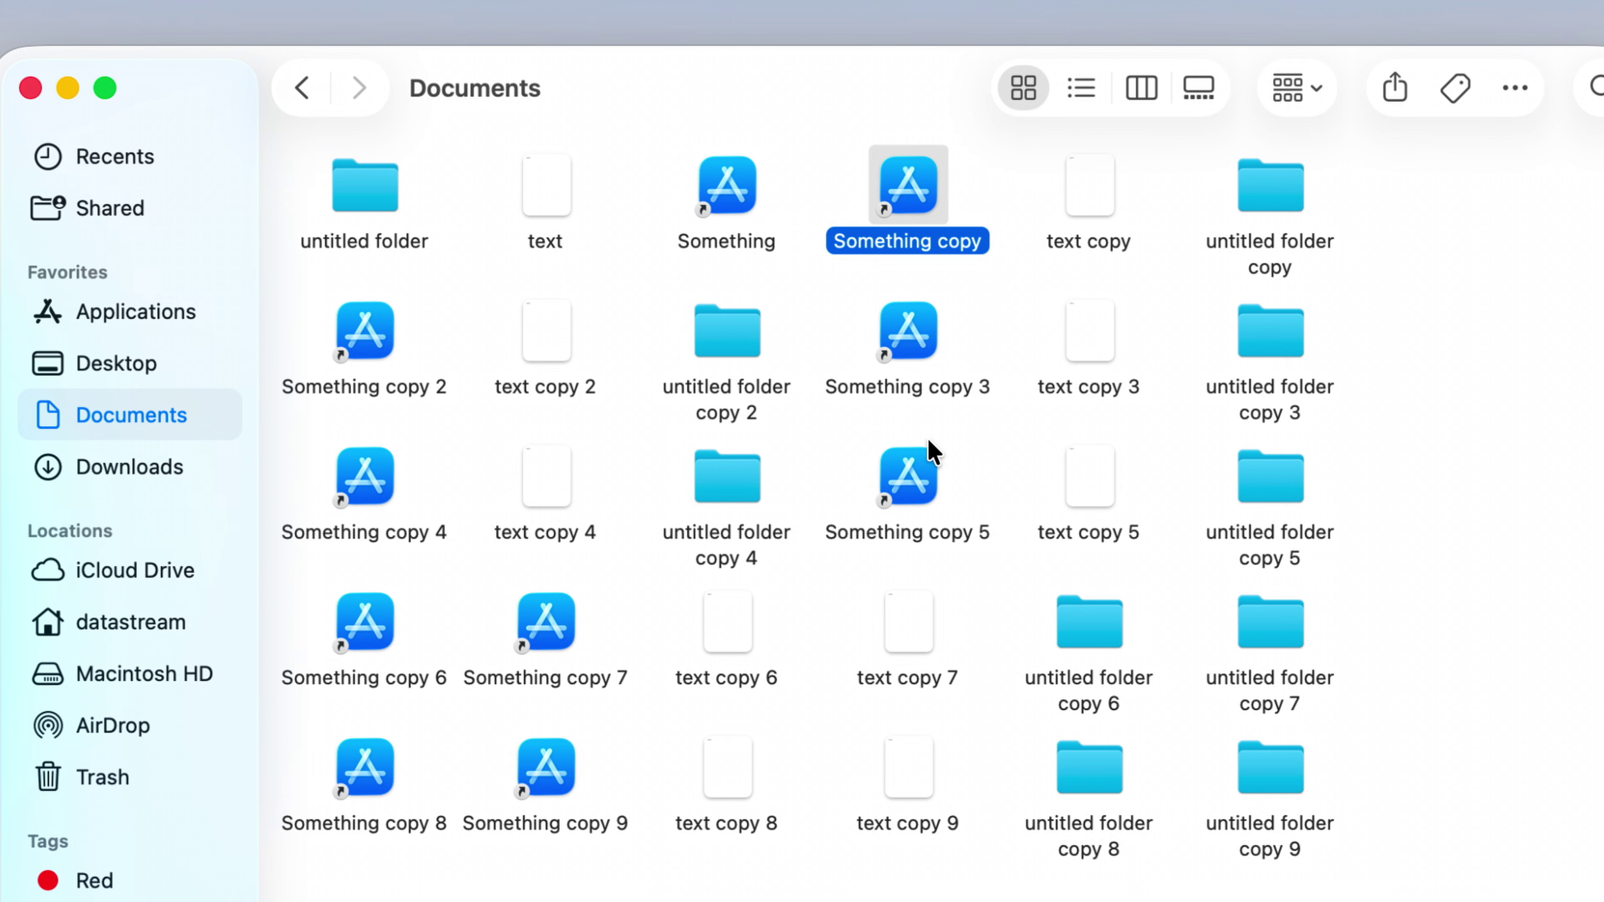
{"action": "left_click", "coordinate": [690, 529]}
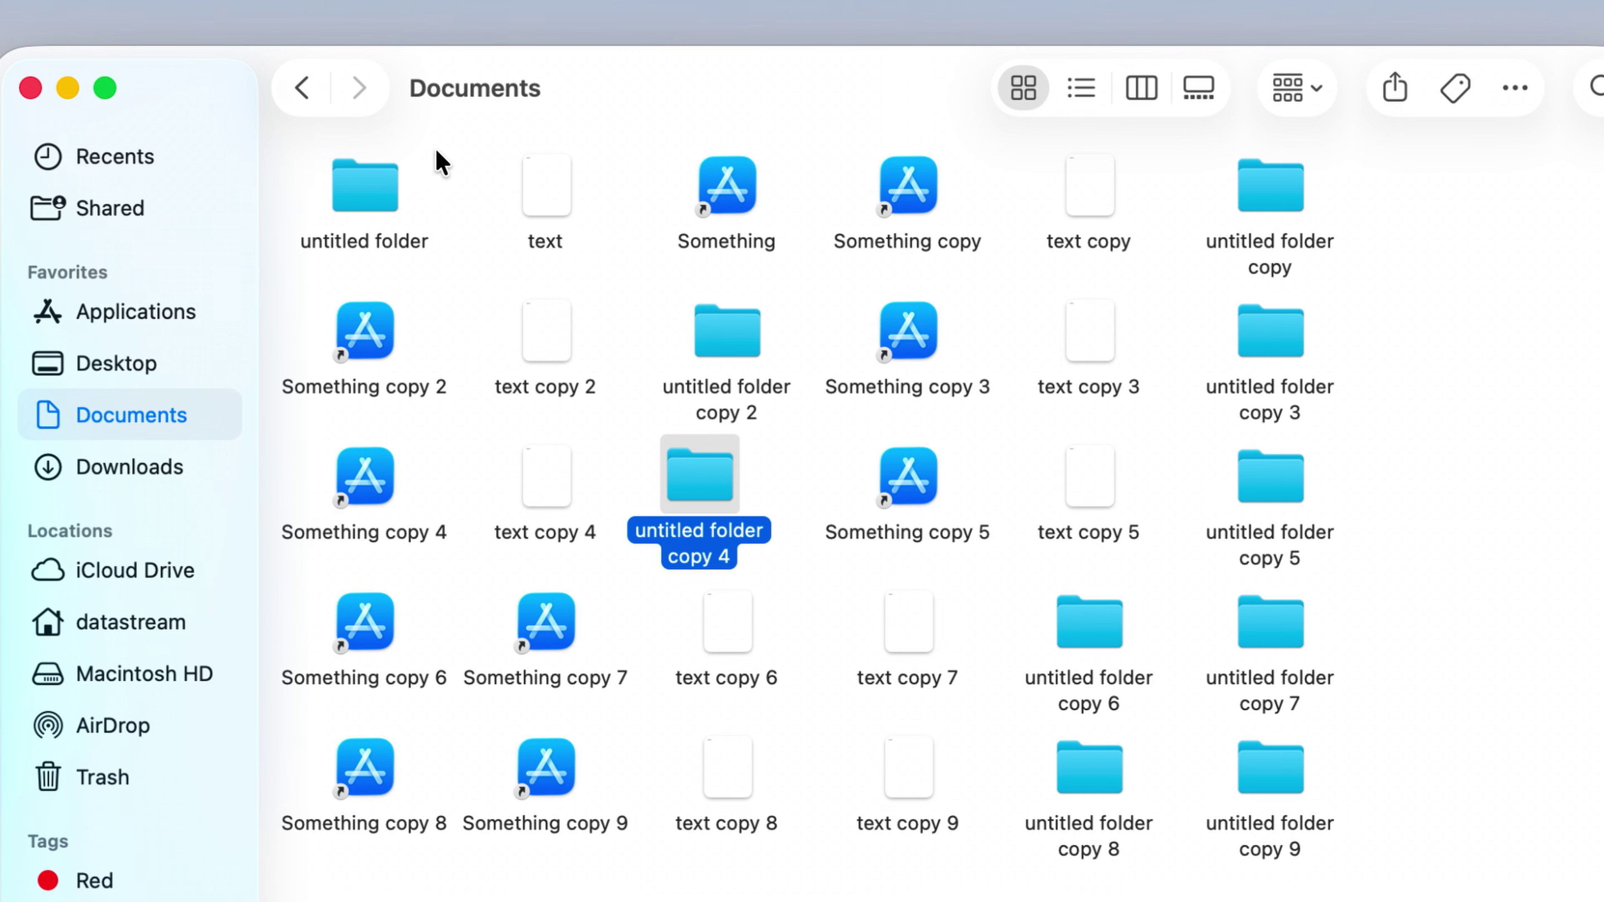
{"action": "key", "text": "super+a"}
{"action": "right_click", "coordinate": [379, 191]}
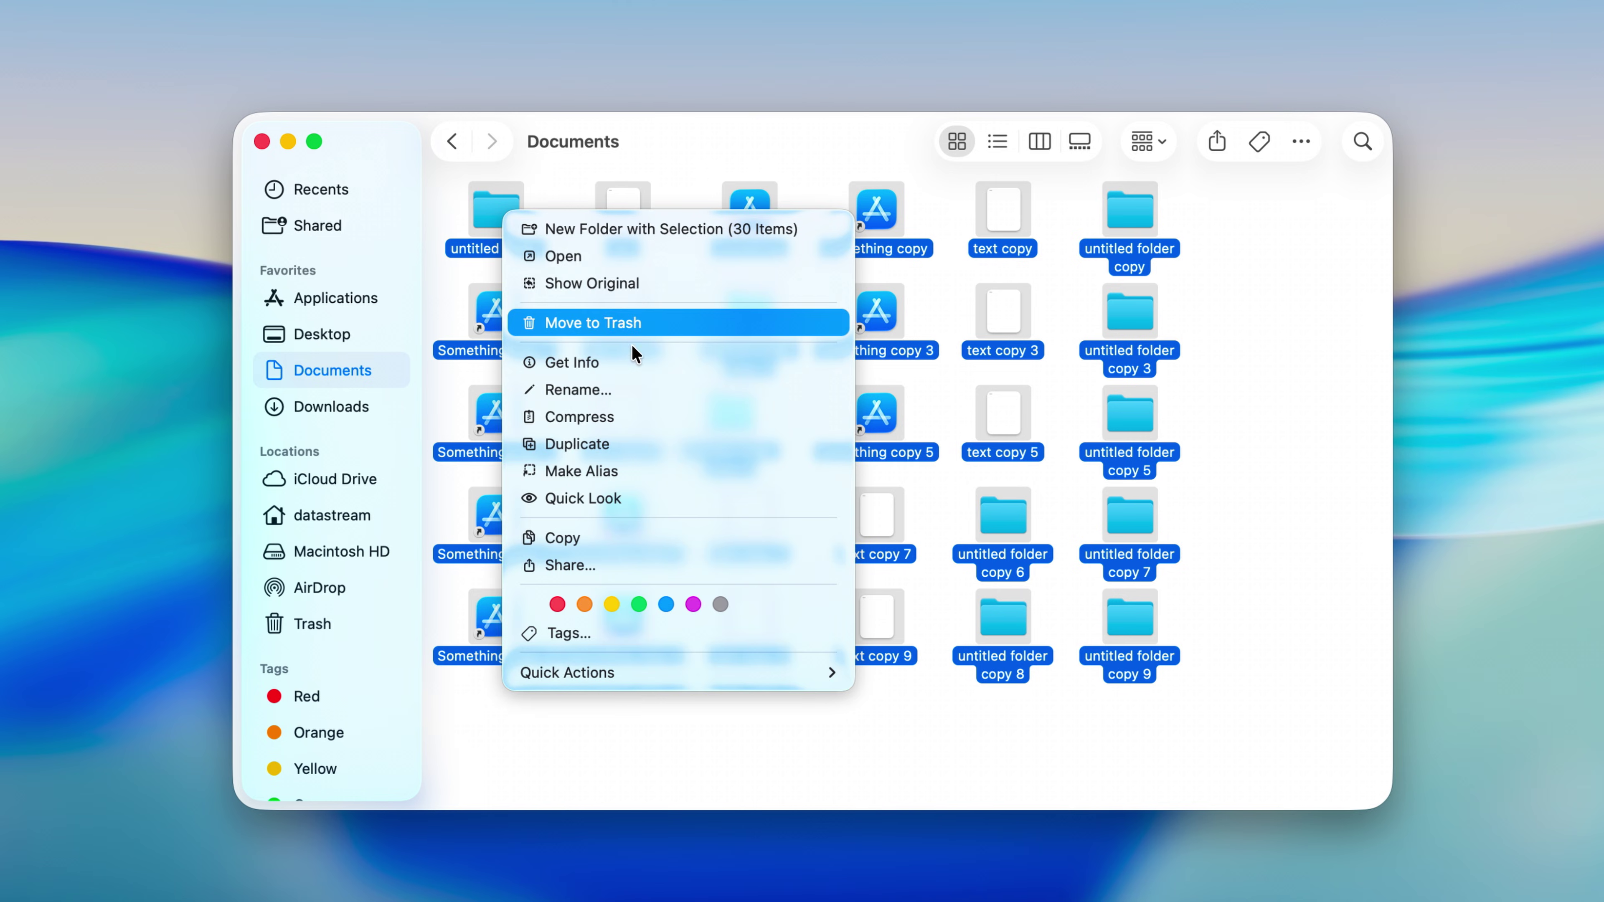
{"action": "left_click", "coordinate": [633, 392]}
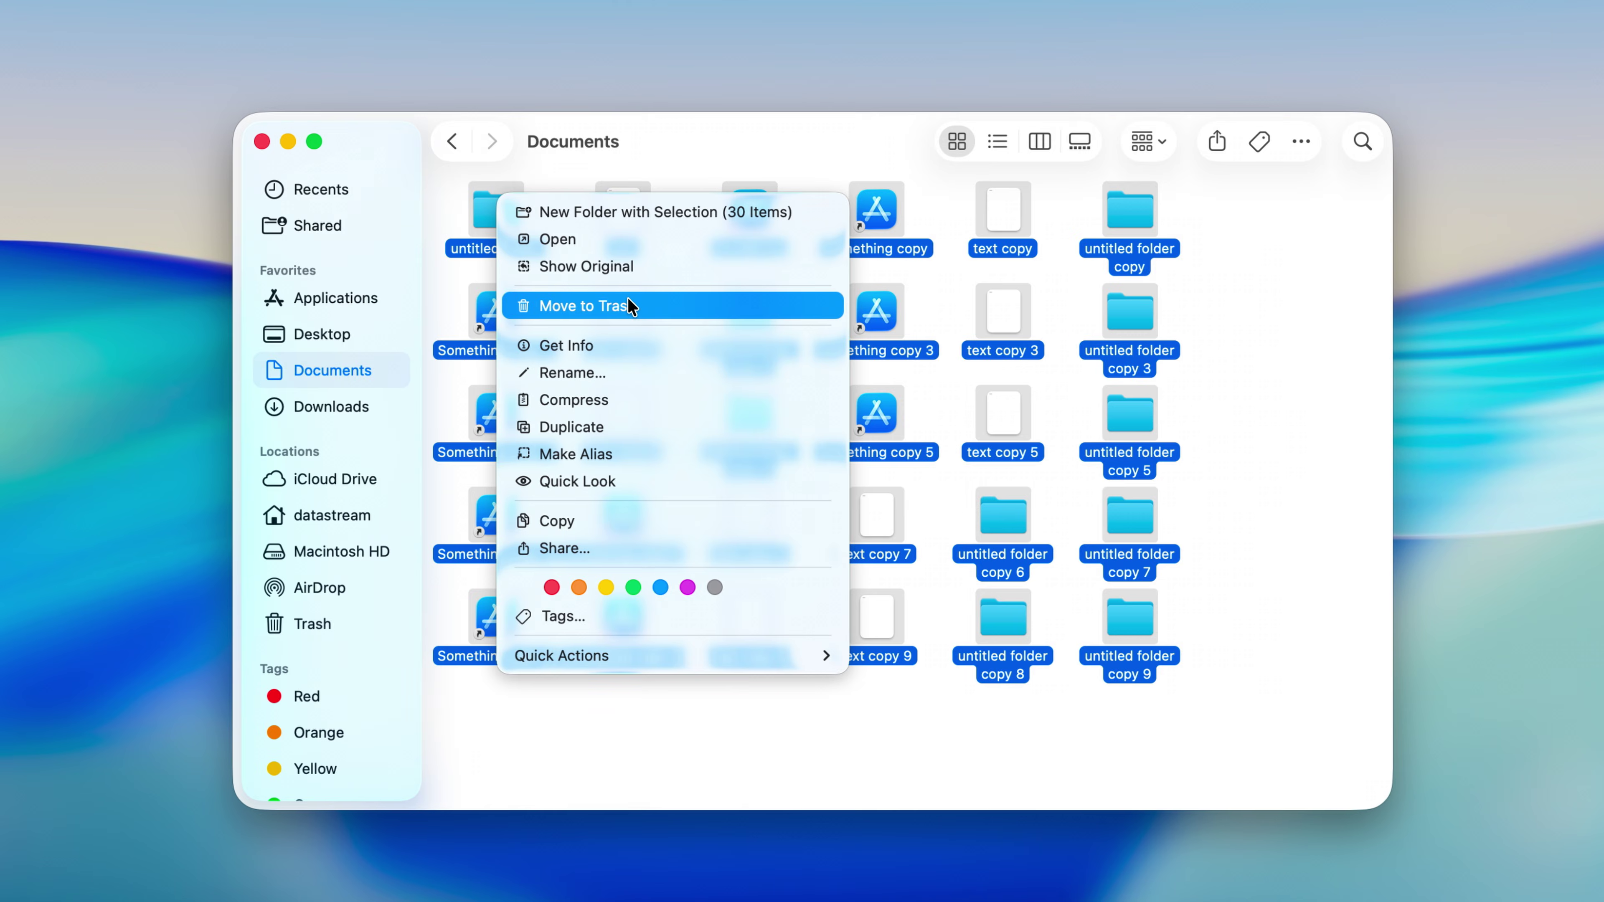
{"action": "left_click", "coordinate": [628, 300]}
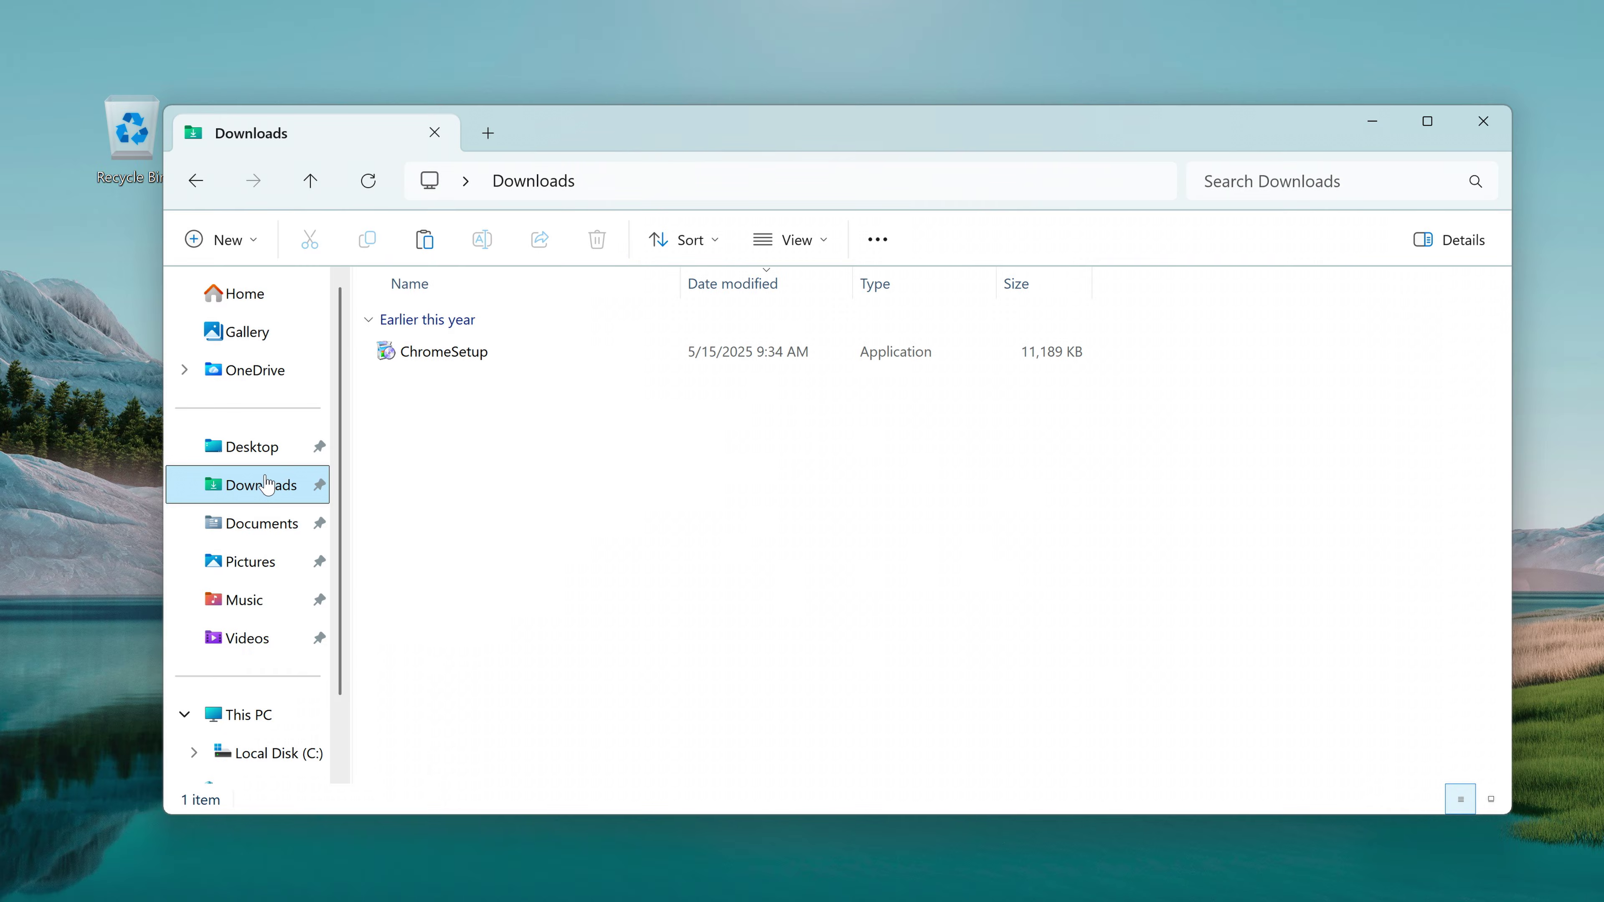
Tick 'Run this program as an administrator' in ChromeSetup's Compatibility properties.
{"action": "left_click", "coordinate": [622, 516]}
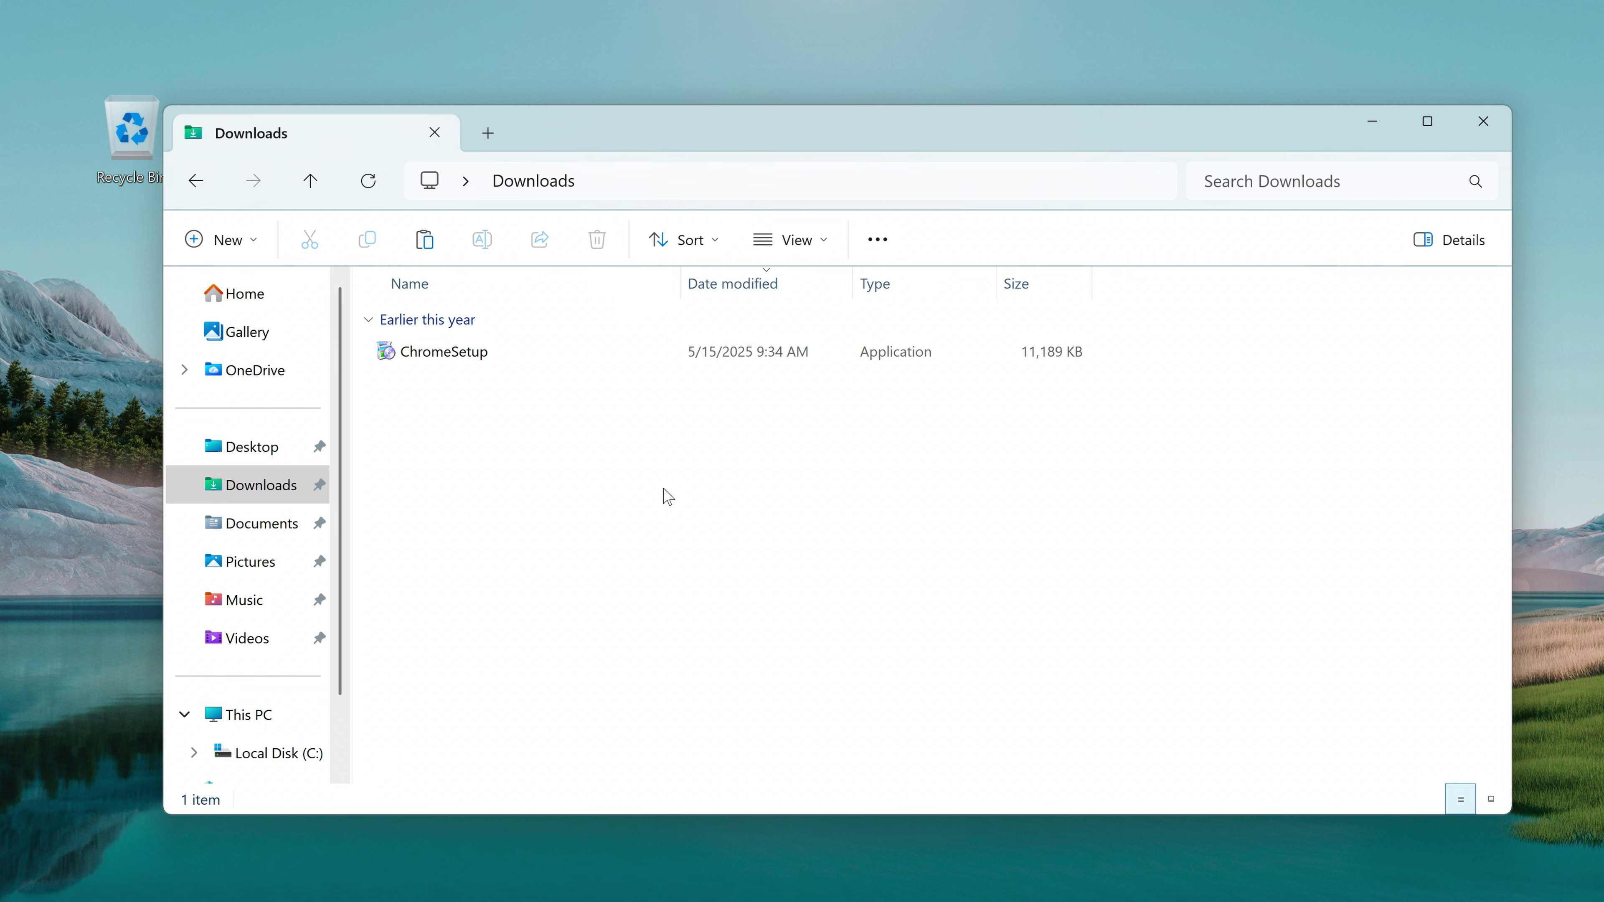
{"action": "left_click", "coordinate": [473, 368]}
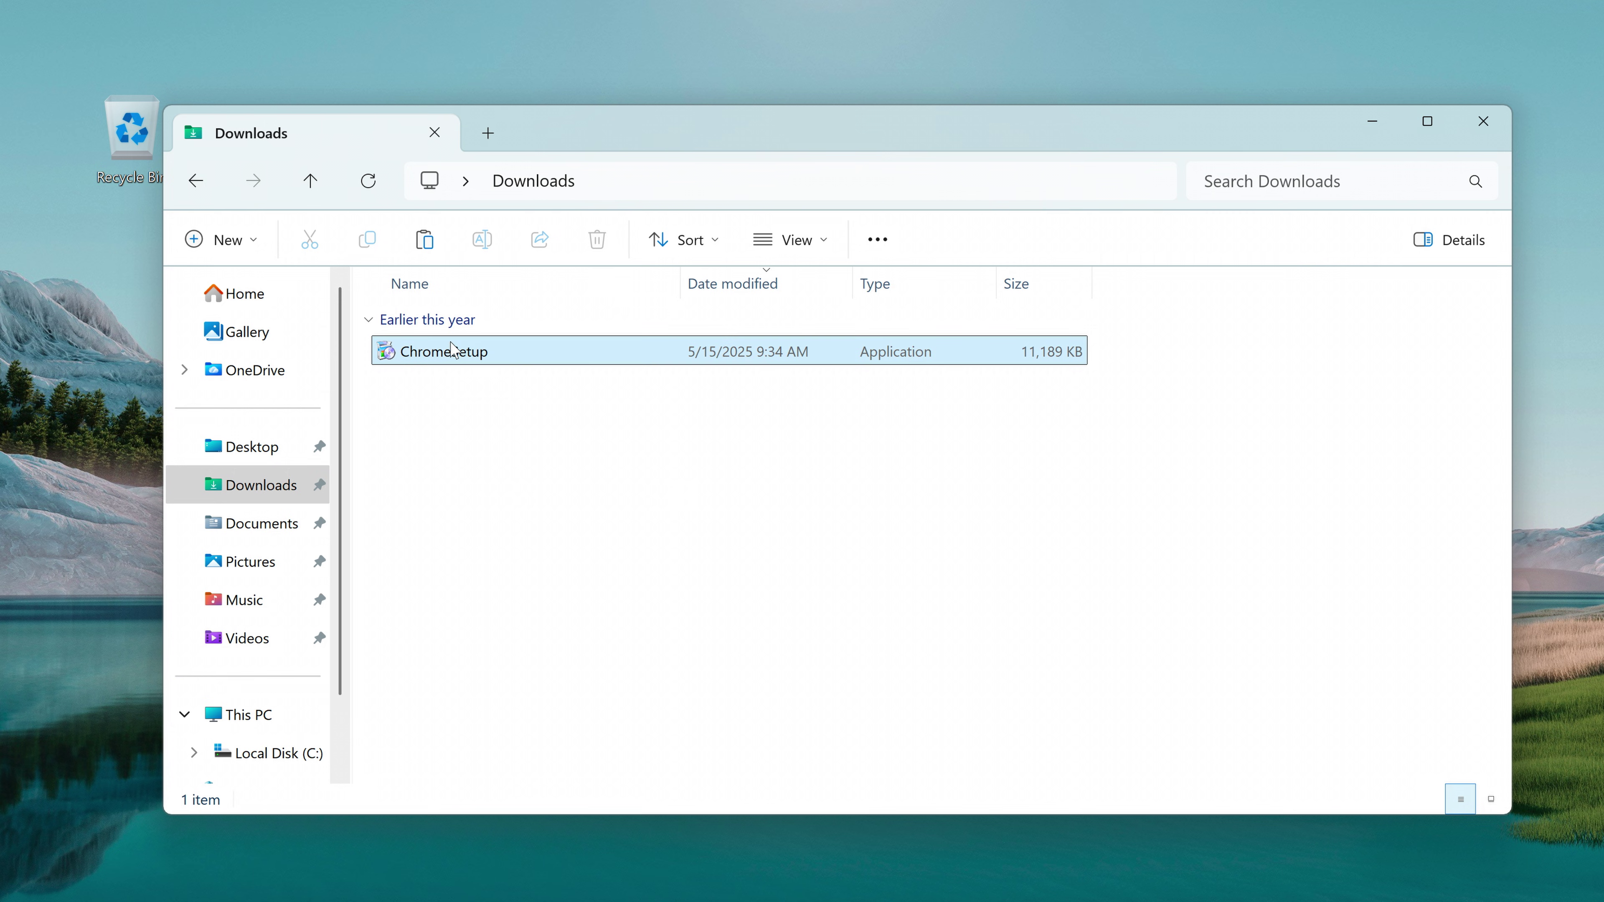
{"action": "right_click", "coordinate": [455, 349]}
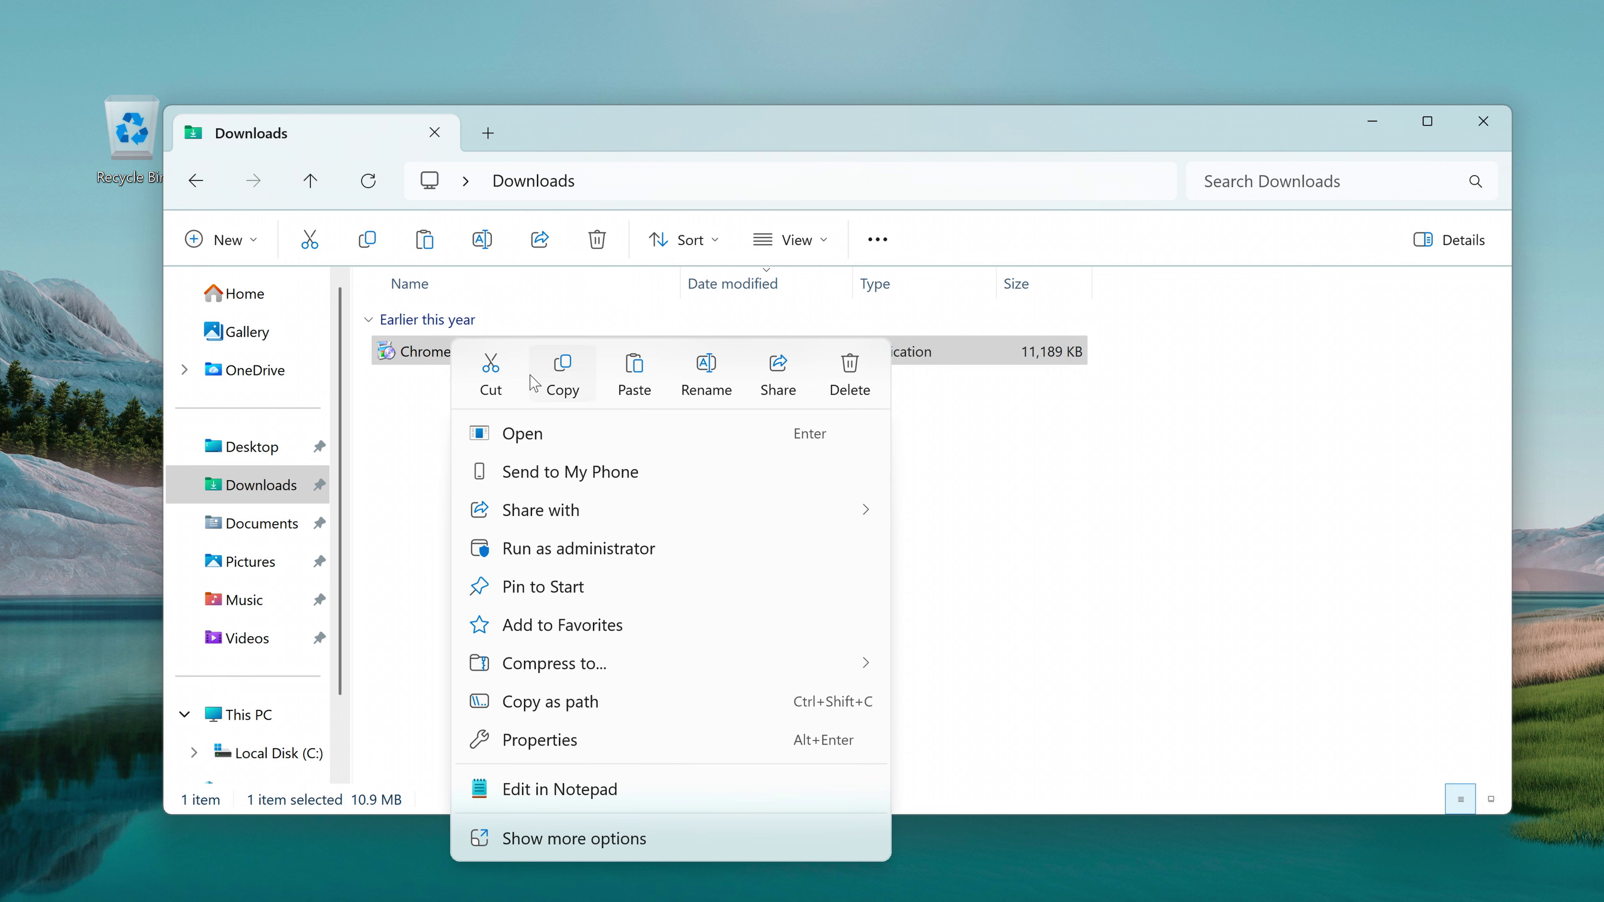
{"action": "left_click", "coordinate": [558, 741]}
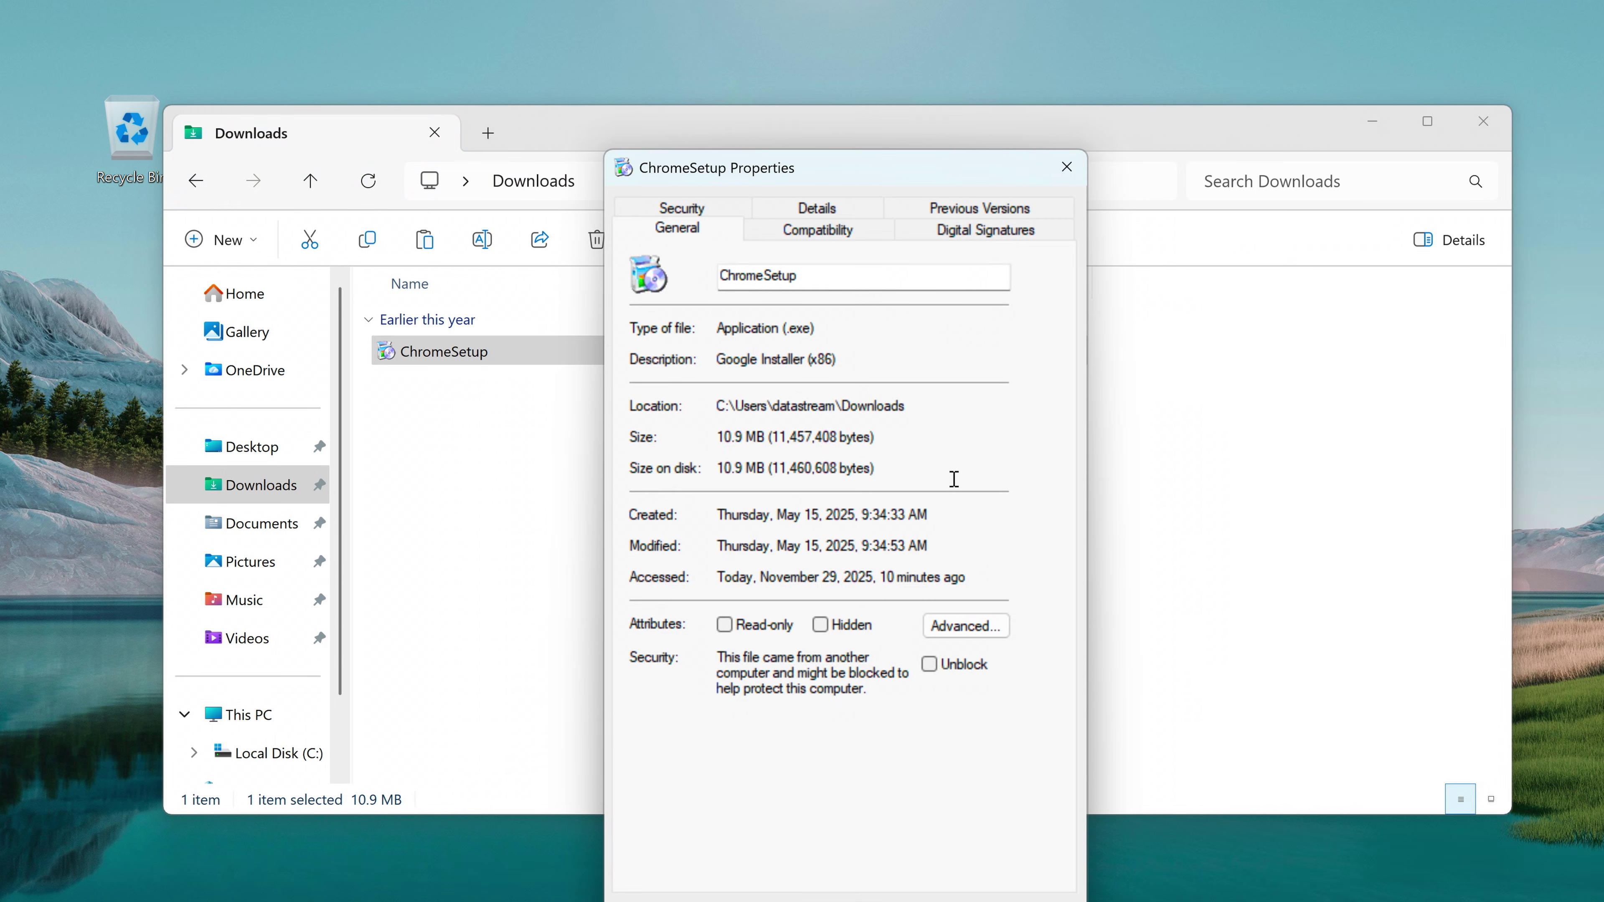
{"action": "left_click", "coordinate": [845, 238]}
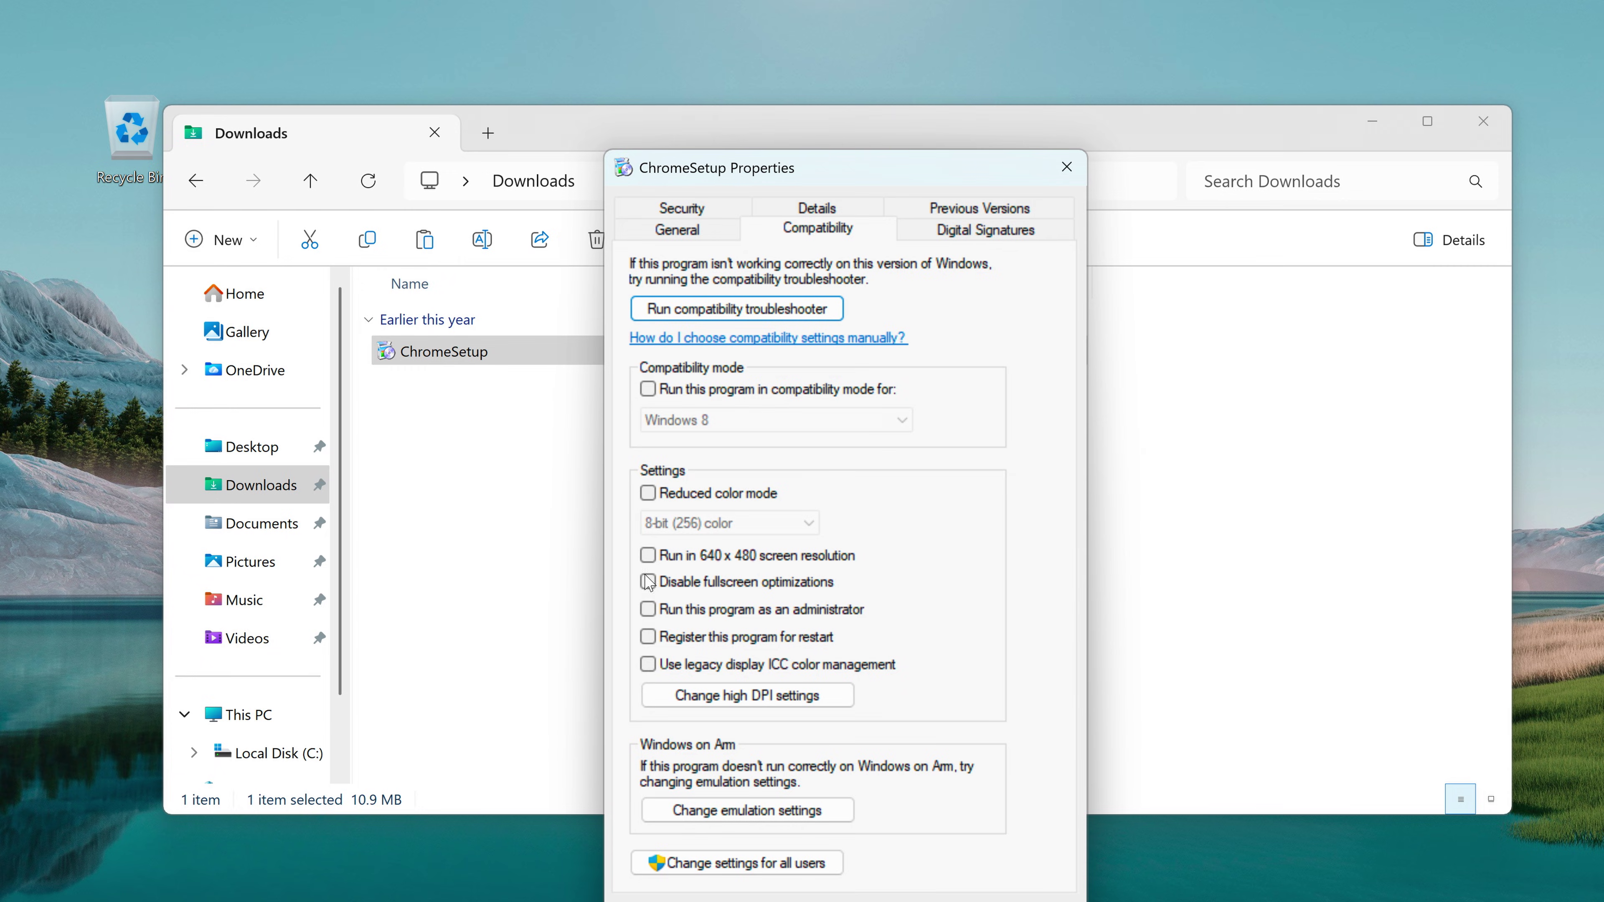
{"action": "left_click", "coordinate": [915, 611]}
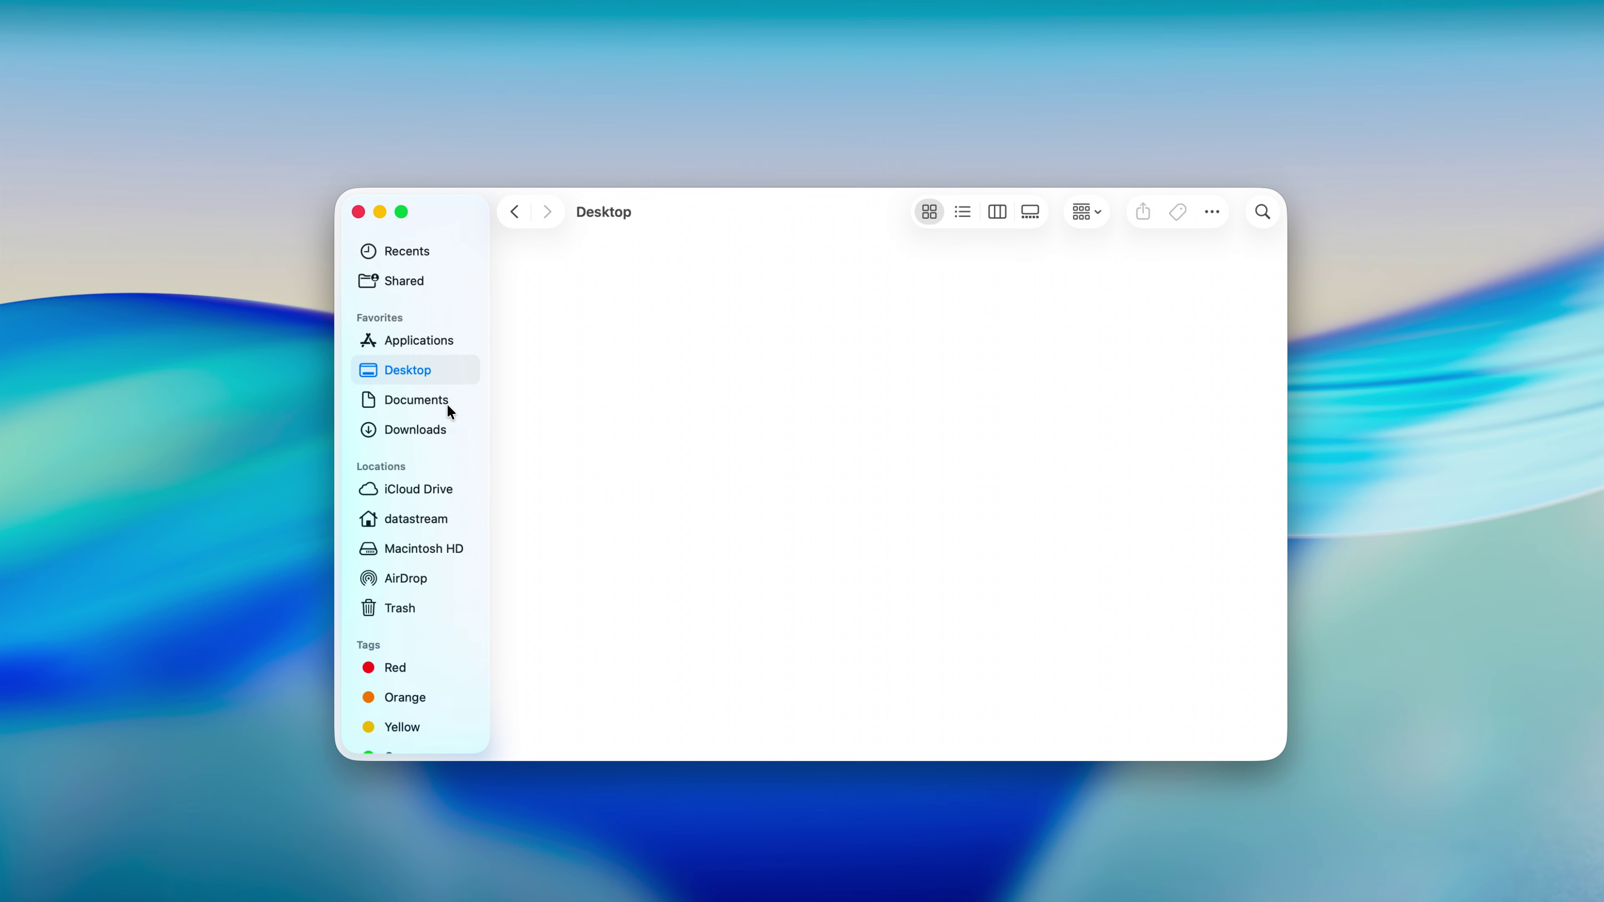
Show Get Info for the Hi folder in Documents, reposition it, and expand Name & Extension.
{"action": "left_click", "coordinate": [442, 404]}
{"action": "left_click", "coordinate": [436, 429]}
{"action": "left_click", "coordinate": [429, 340]}
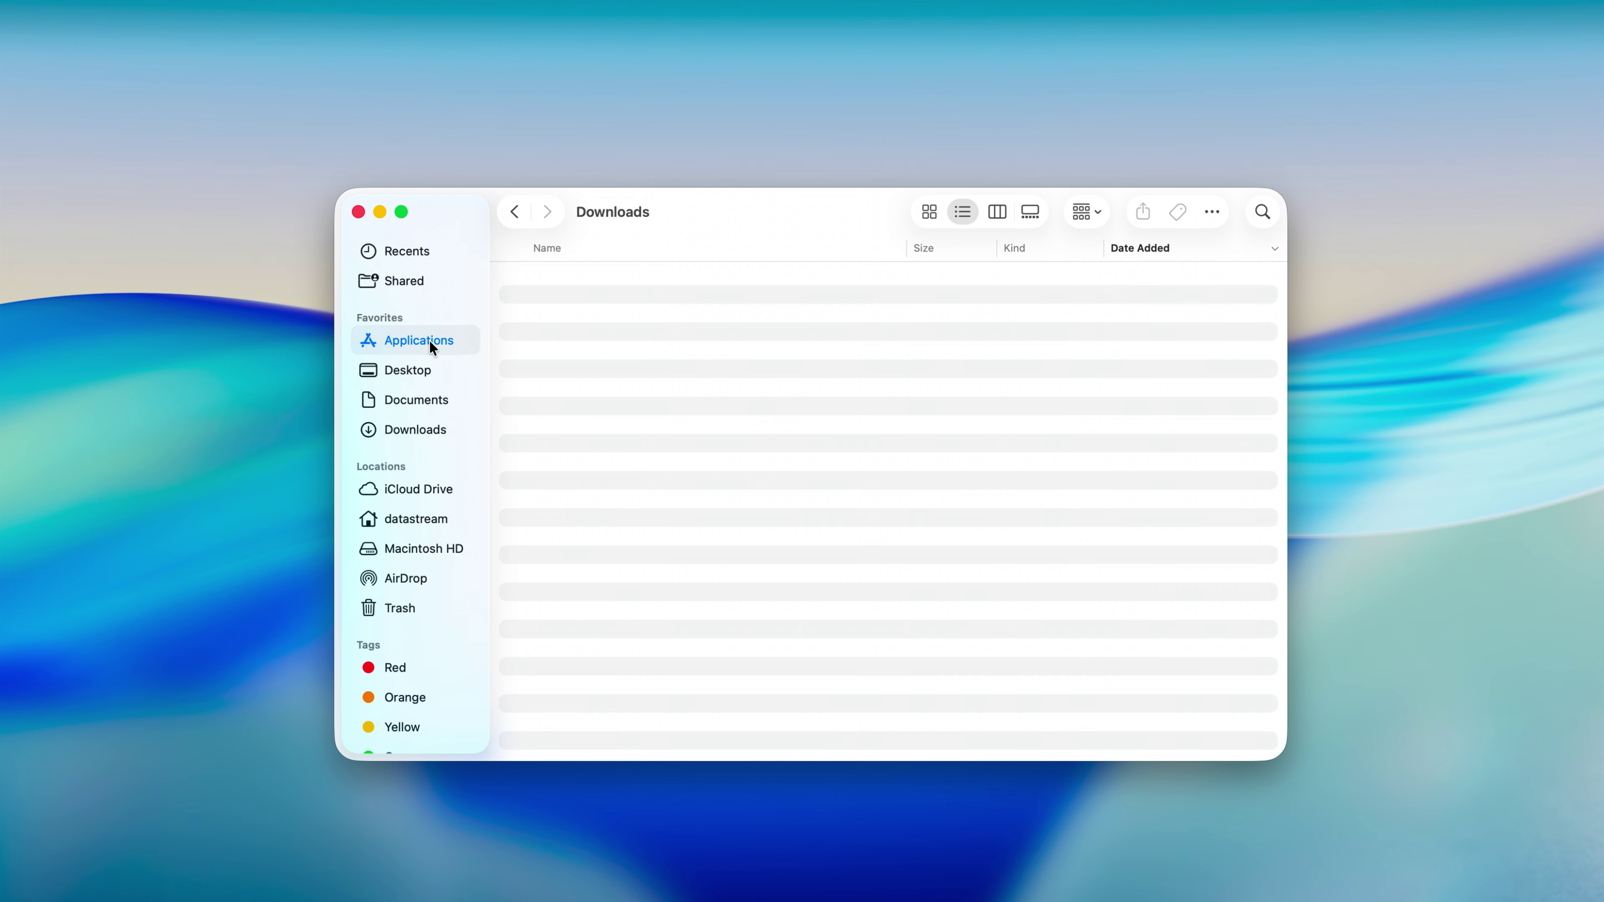
{"action": "left_click", "coordinate": [417, 400]}
{"action": "right_click", "coordinate": [569, 293]}
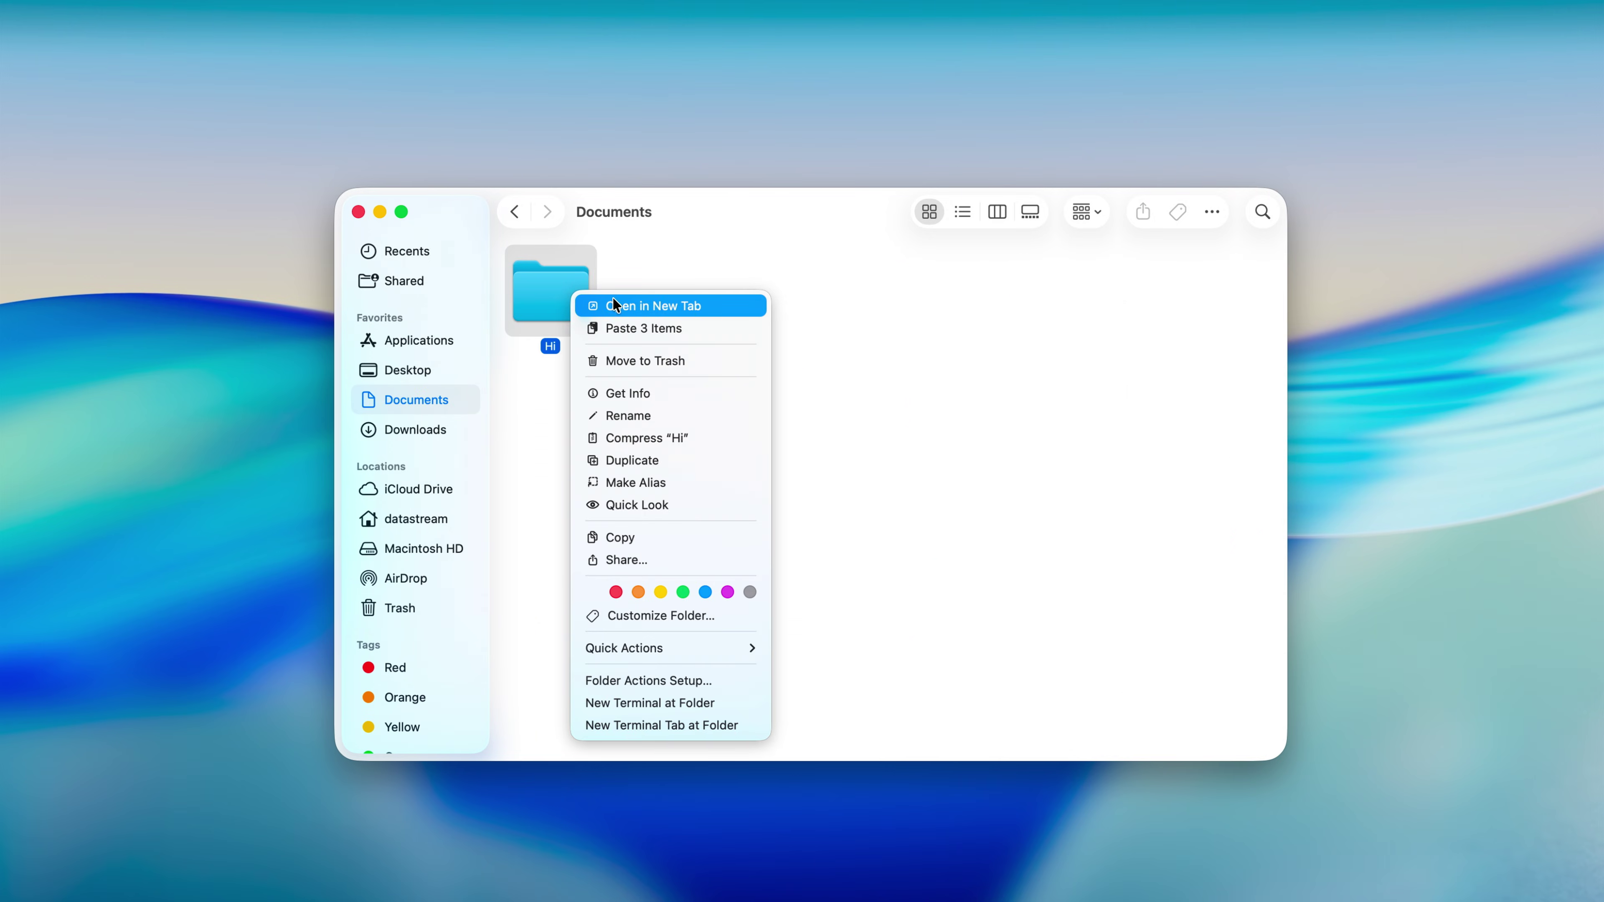
{"action": "left_click", "coordinate": [607, 397]}
{"action": "left_click_drag", "start_coordinate": [169, 33], "coordinate": [325, 235]}
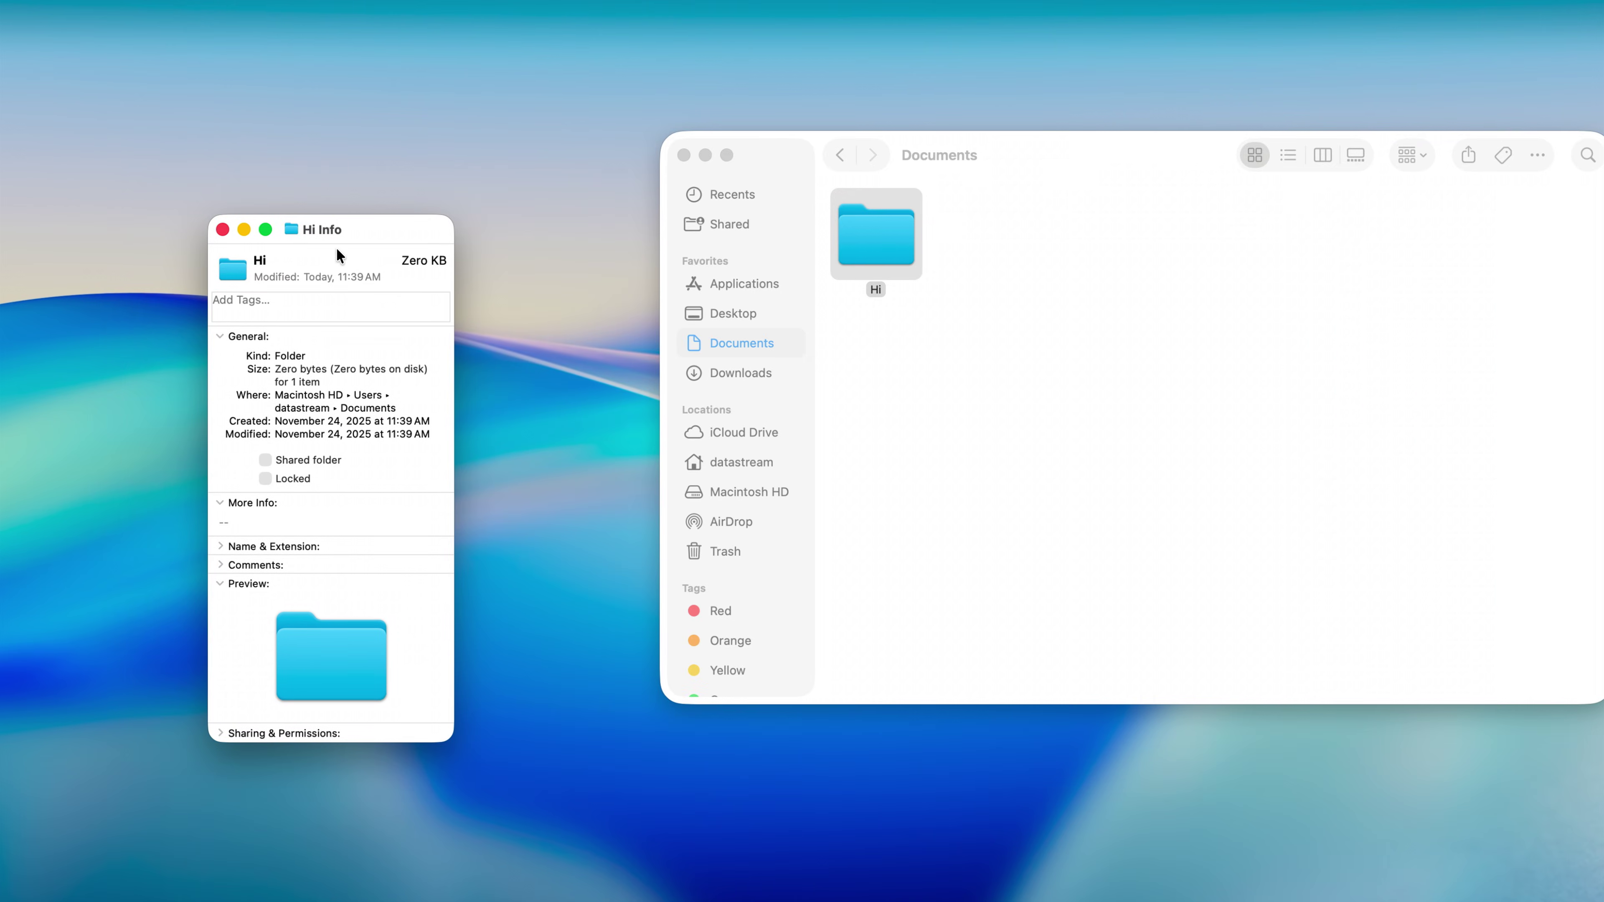
{"action": "left_click_drag", "start_coordinate": [338, 255], "coordinate": [416, 129]}
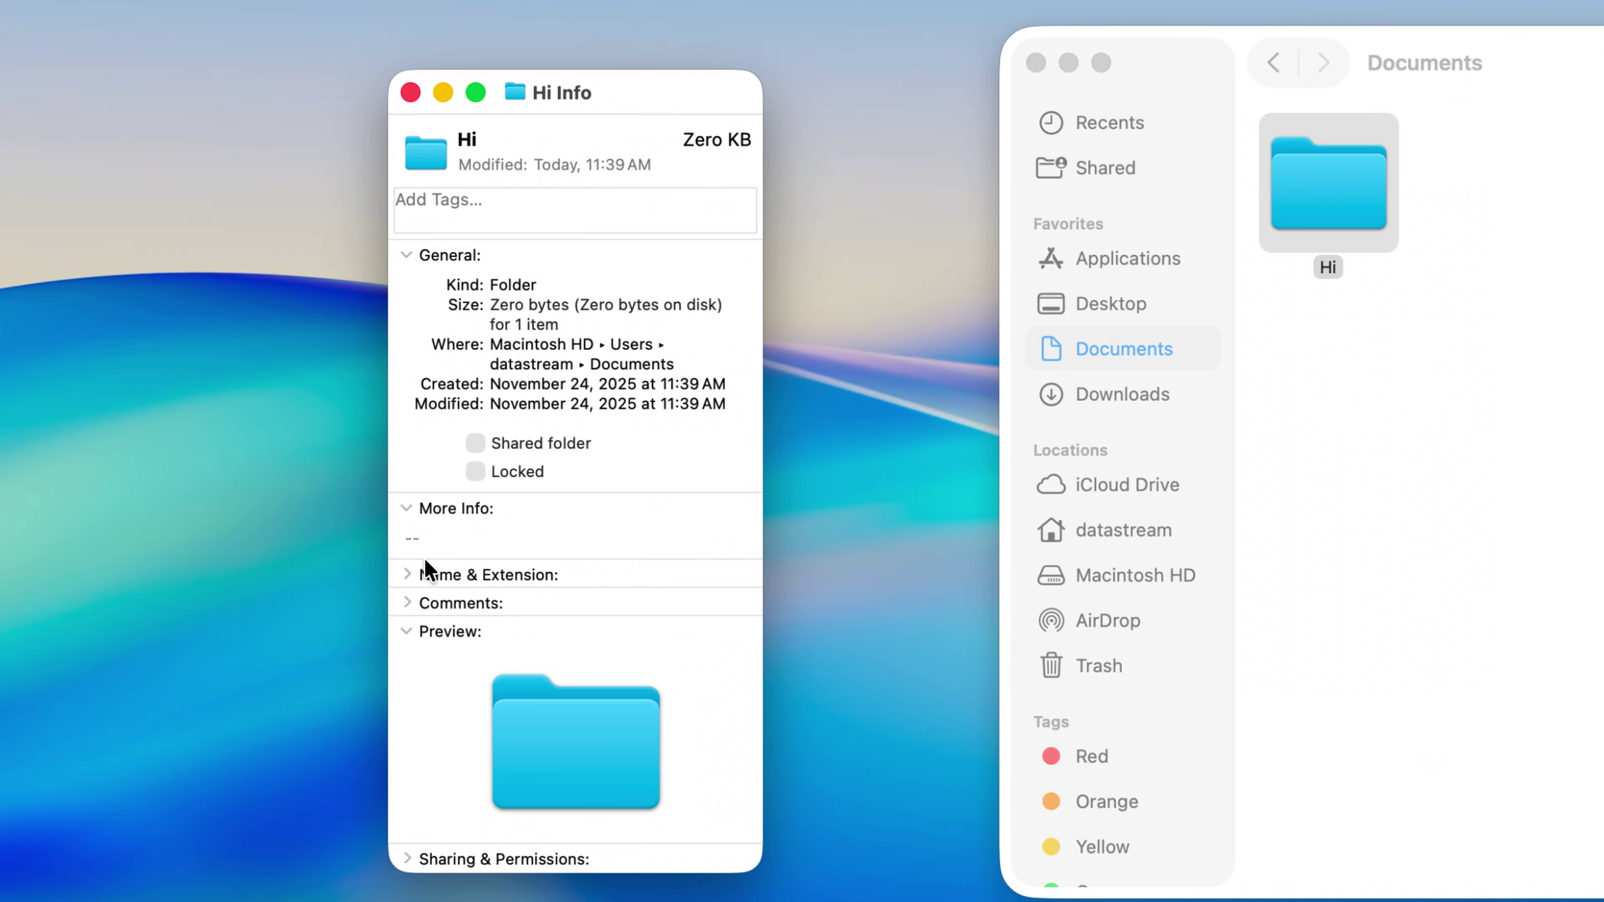
{"action": "left_click", "coordinate": [406, 574]}
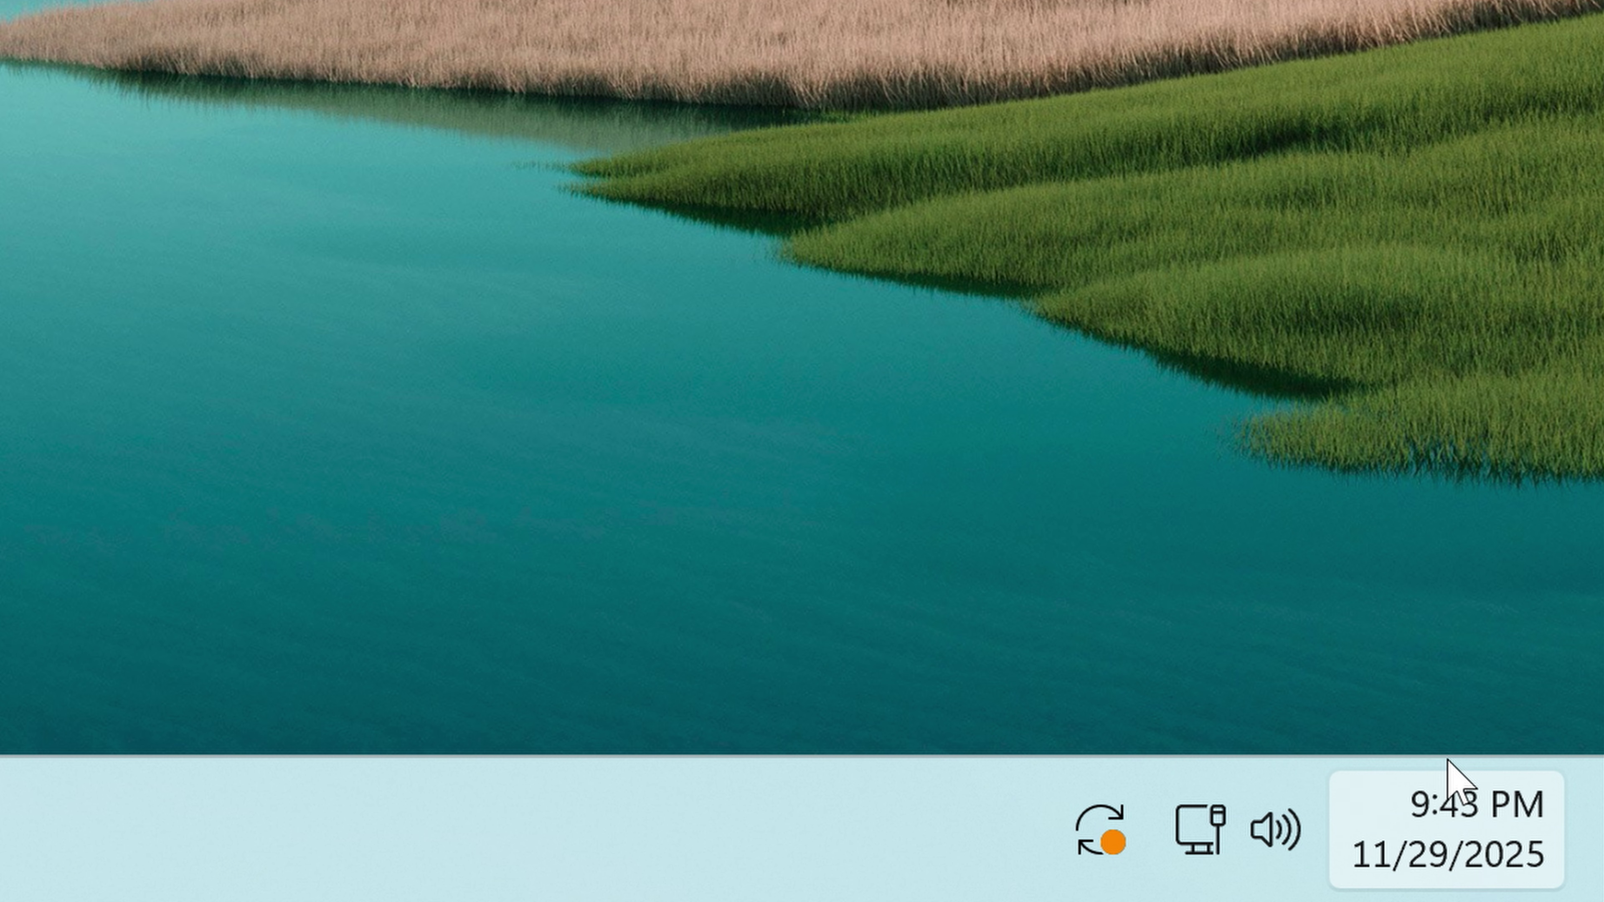
{"action": "mouse_move", "coordinate": [1523, 871]}
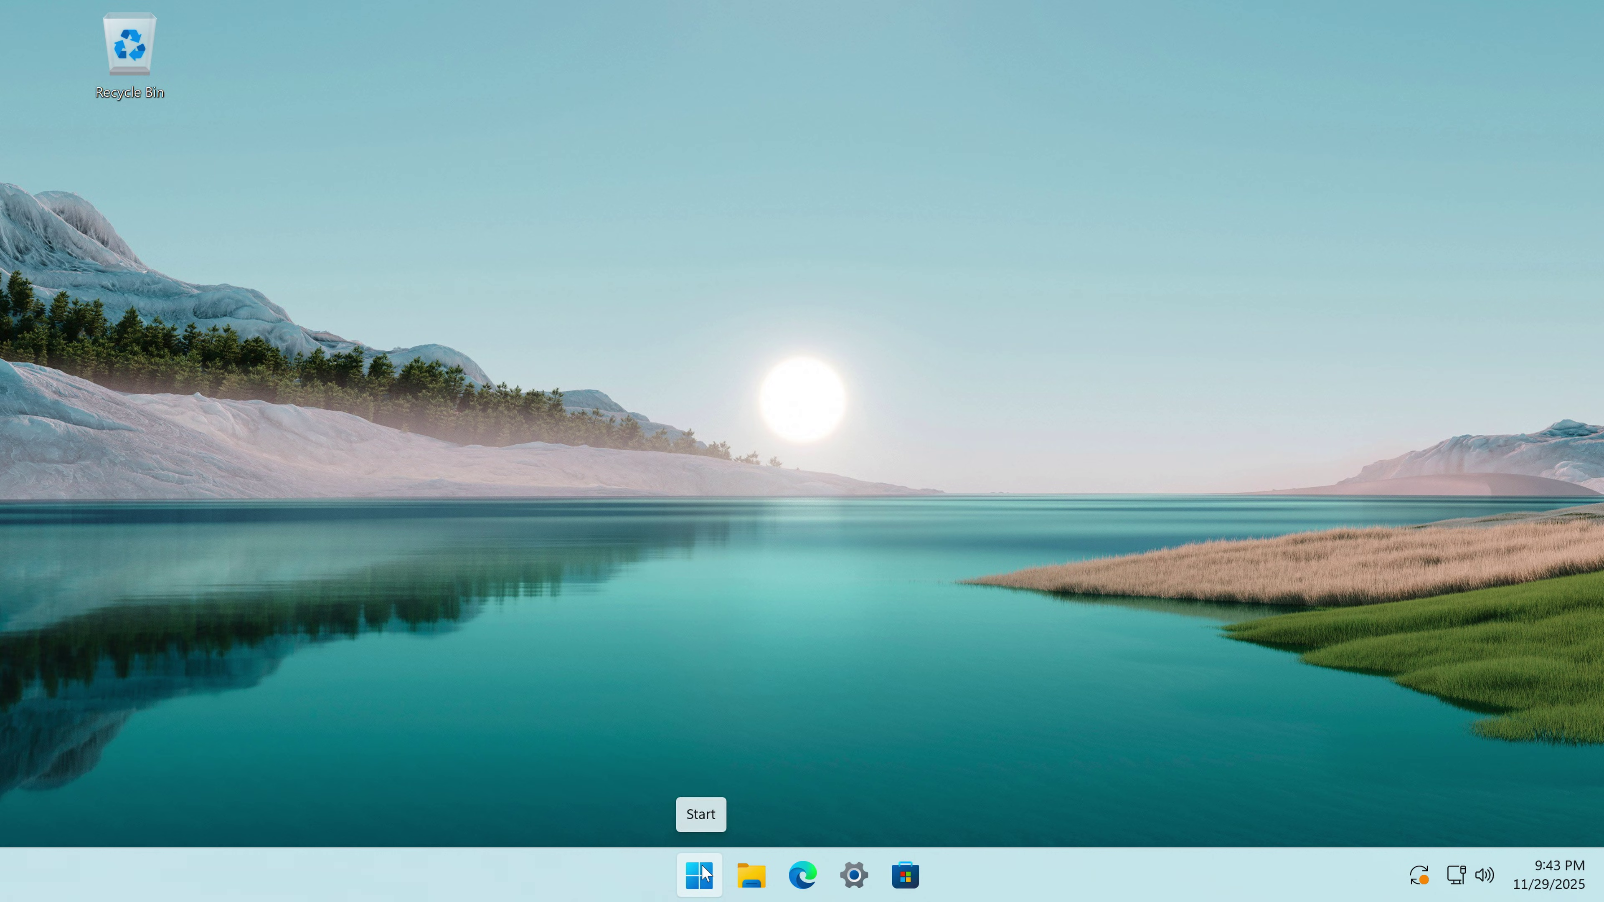
{"action": "left_click", "coordinate": [706, 874]}
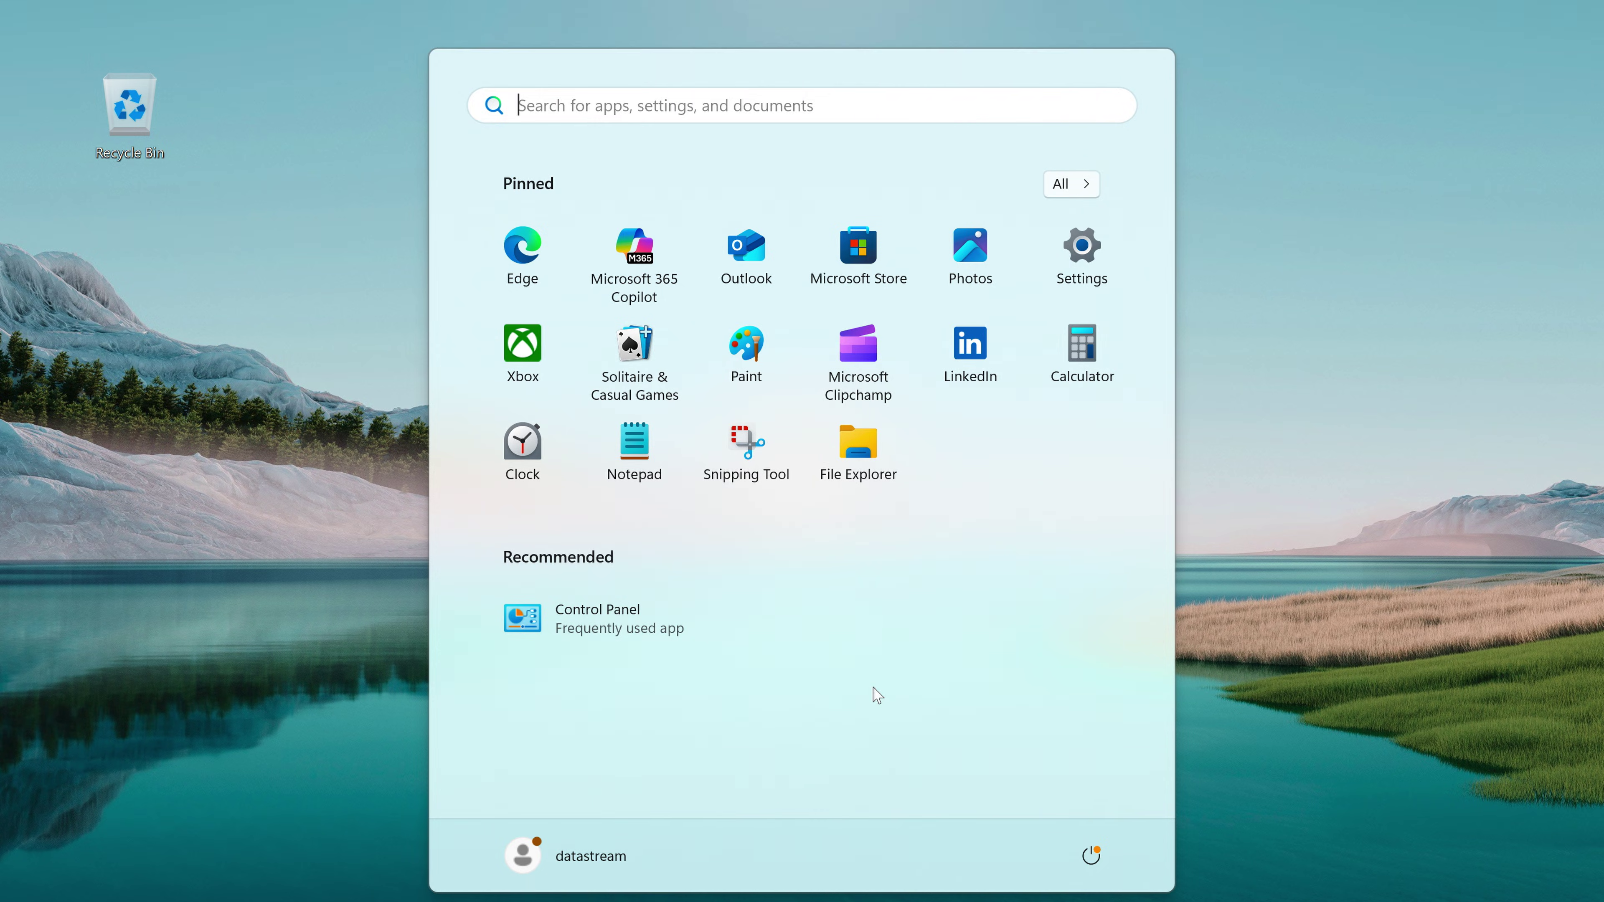
{"action": "key", "text": "super+w"}
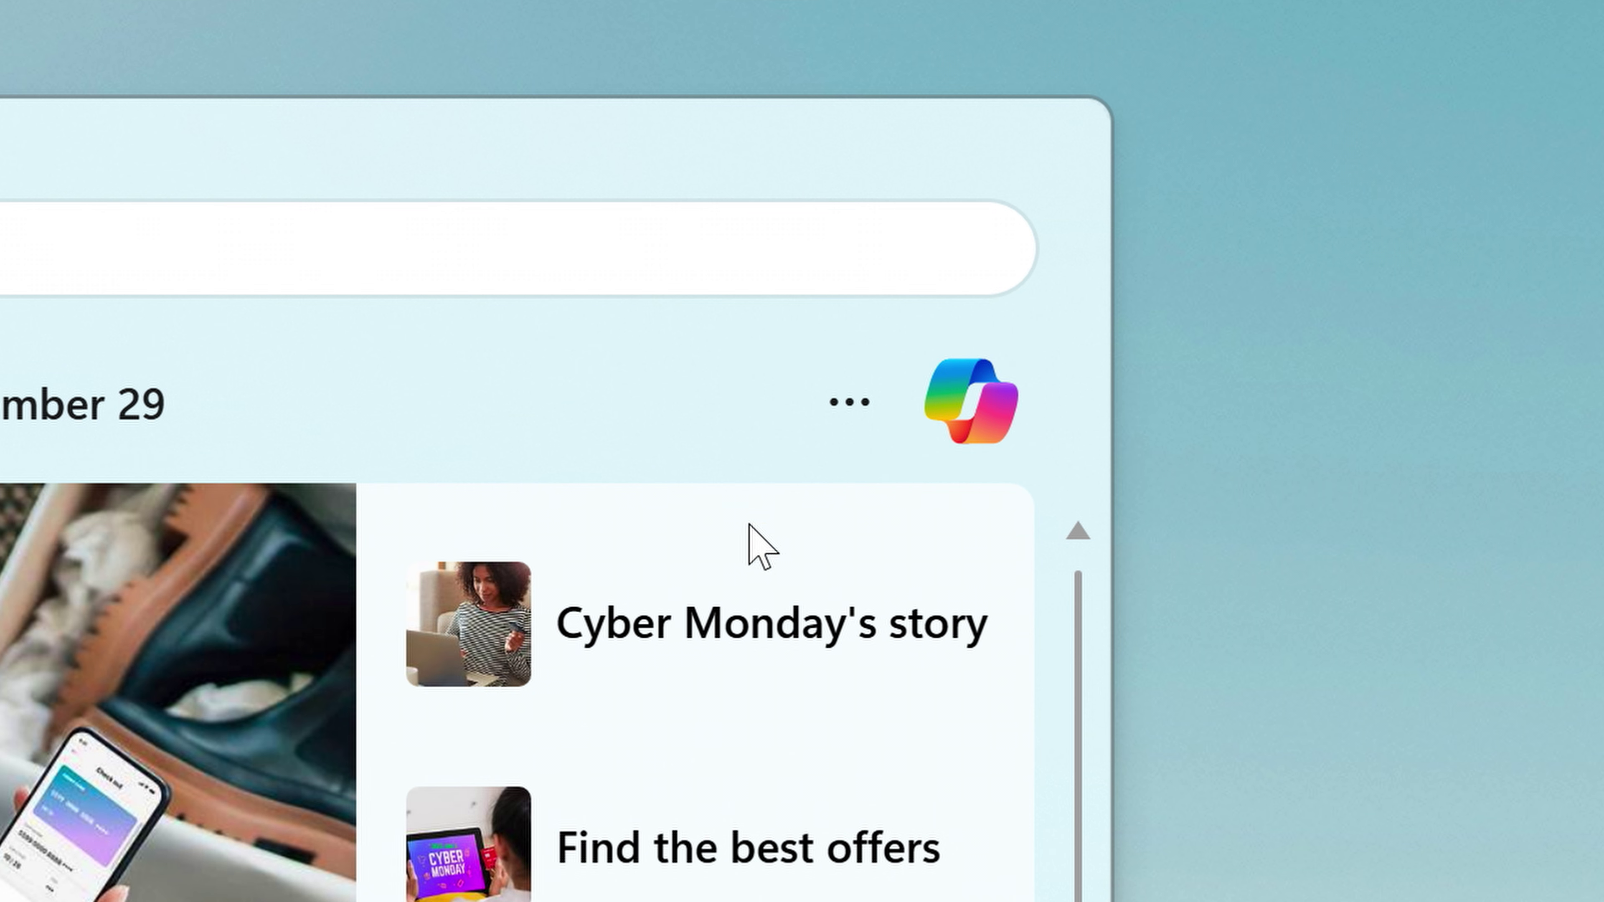
{"action": "key", "text": "super"}
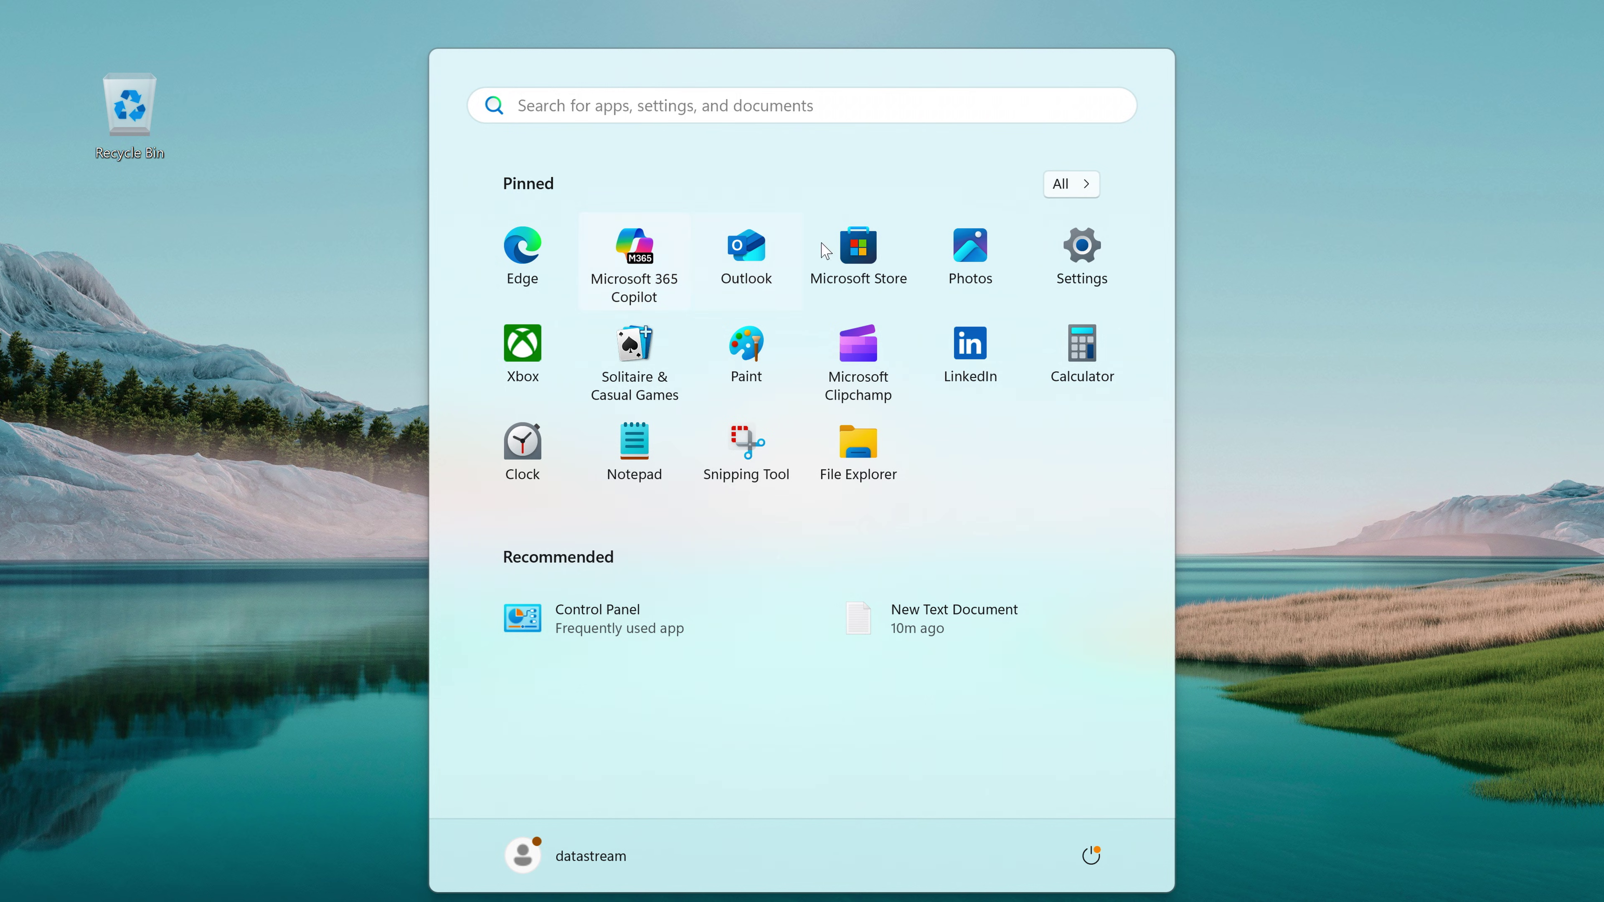
{"action": "left_click", "coordinate": [1077, 184]}
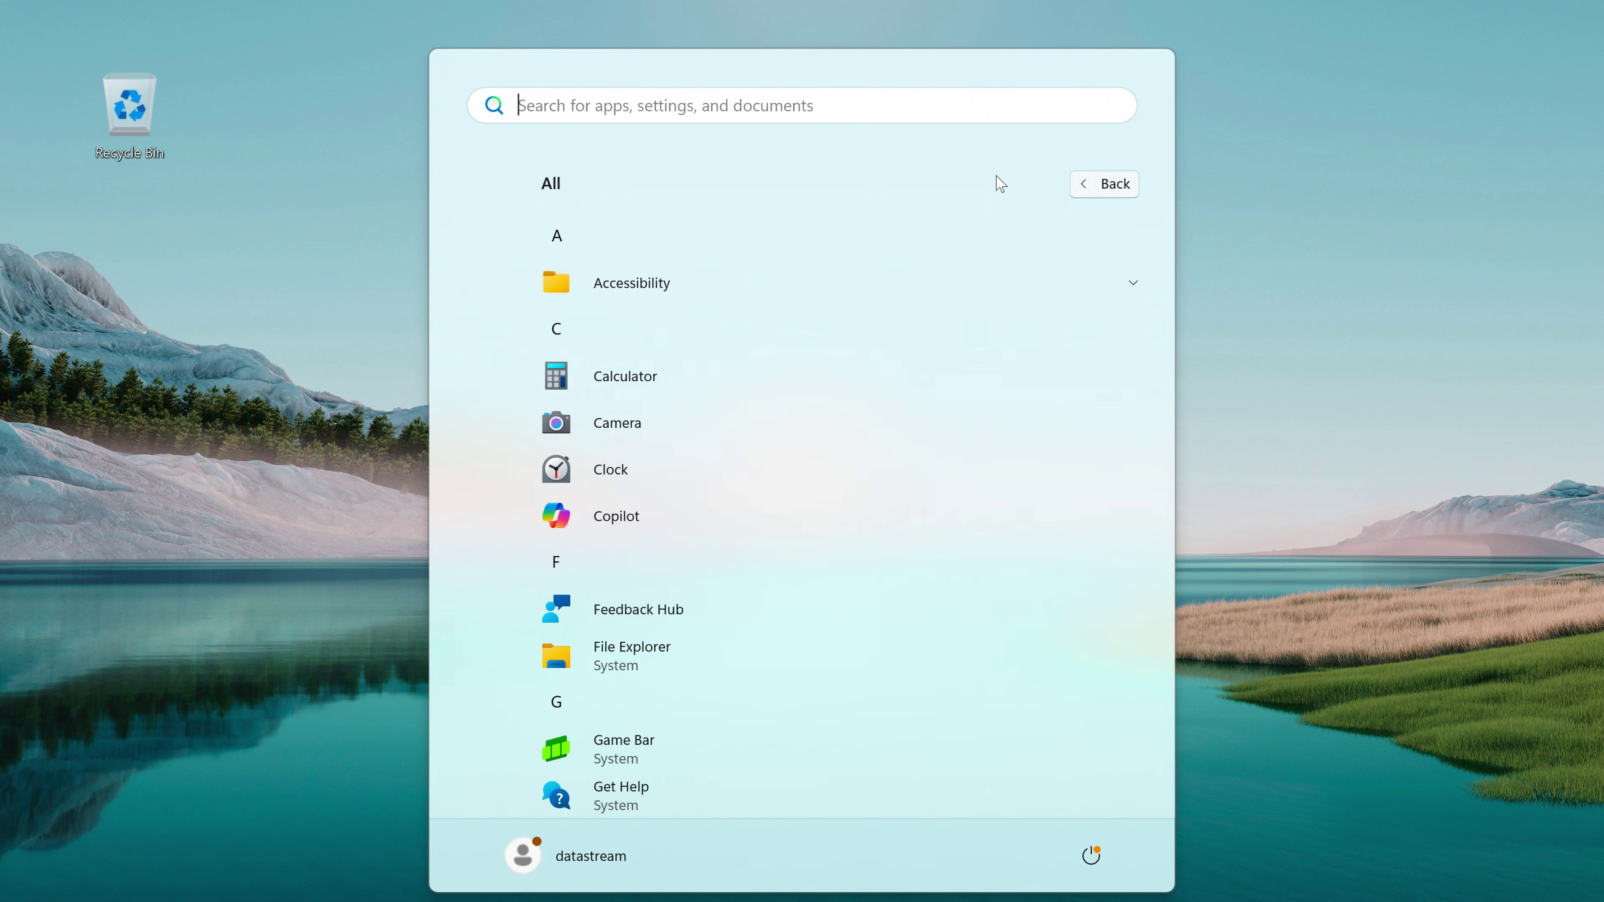
{"action": "key", "text": "super"}
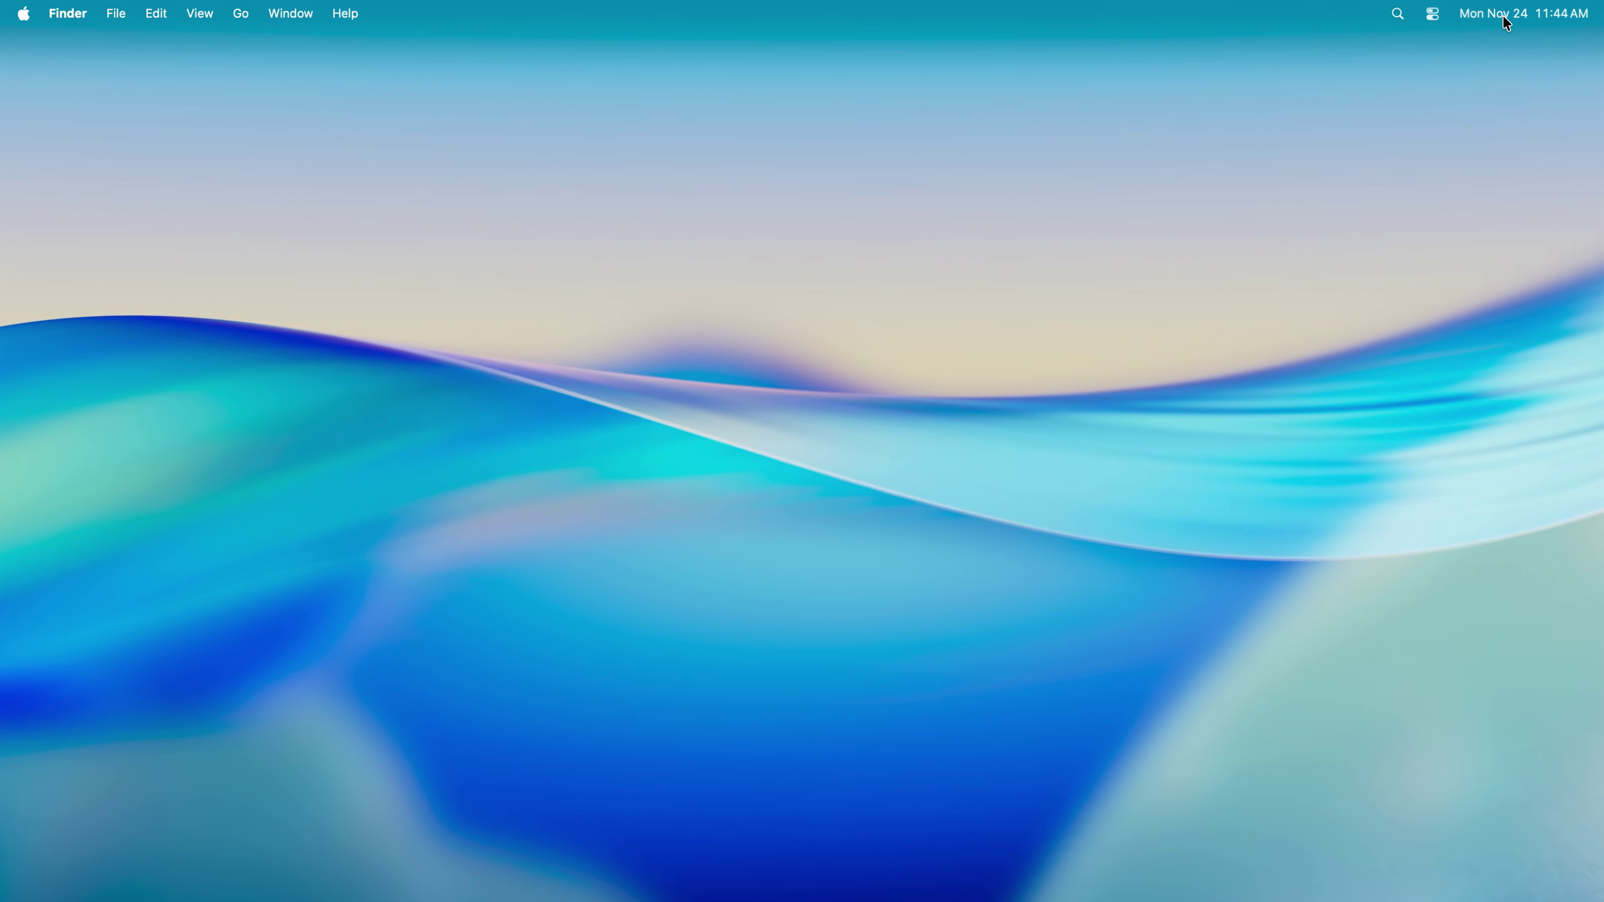
Switch Spotlight to its Applications view with Cmd+1 and scroll the categorized app list.
{"action": "left_click", "coordinate": [1433, 14]}
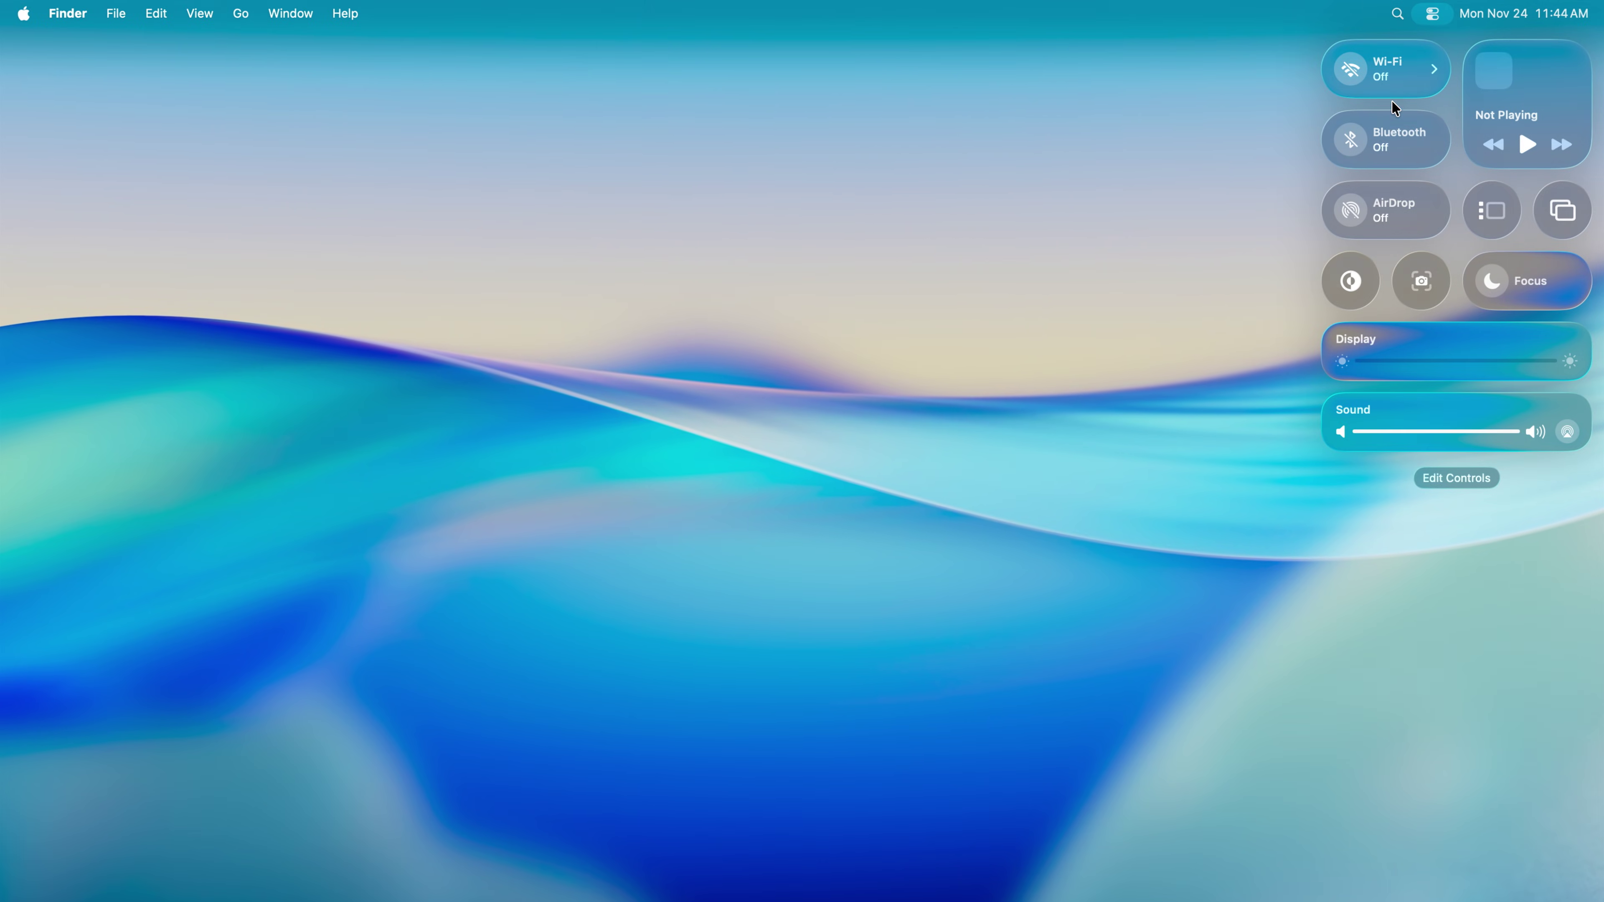
{"action": "key", "text": "super+space"}
{"action": "key", "text": "Escape"}
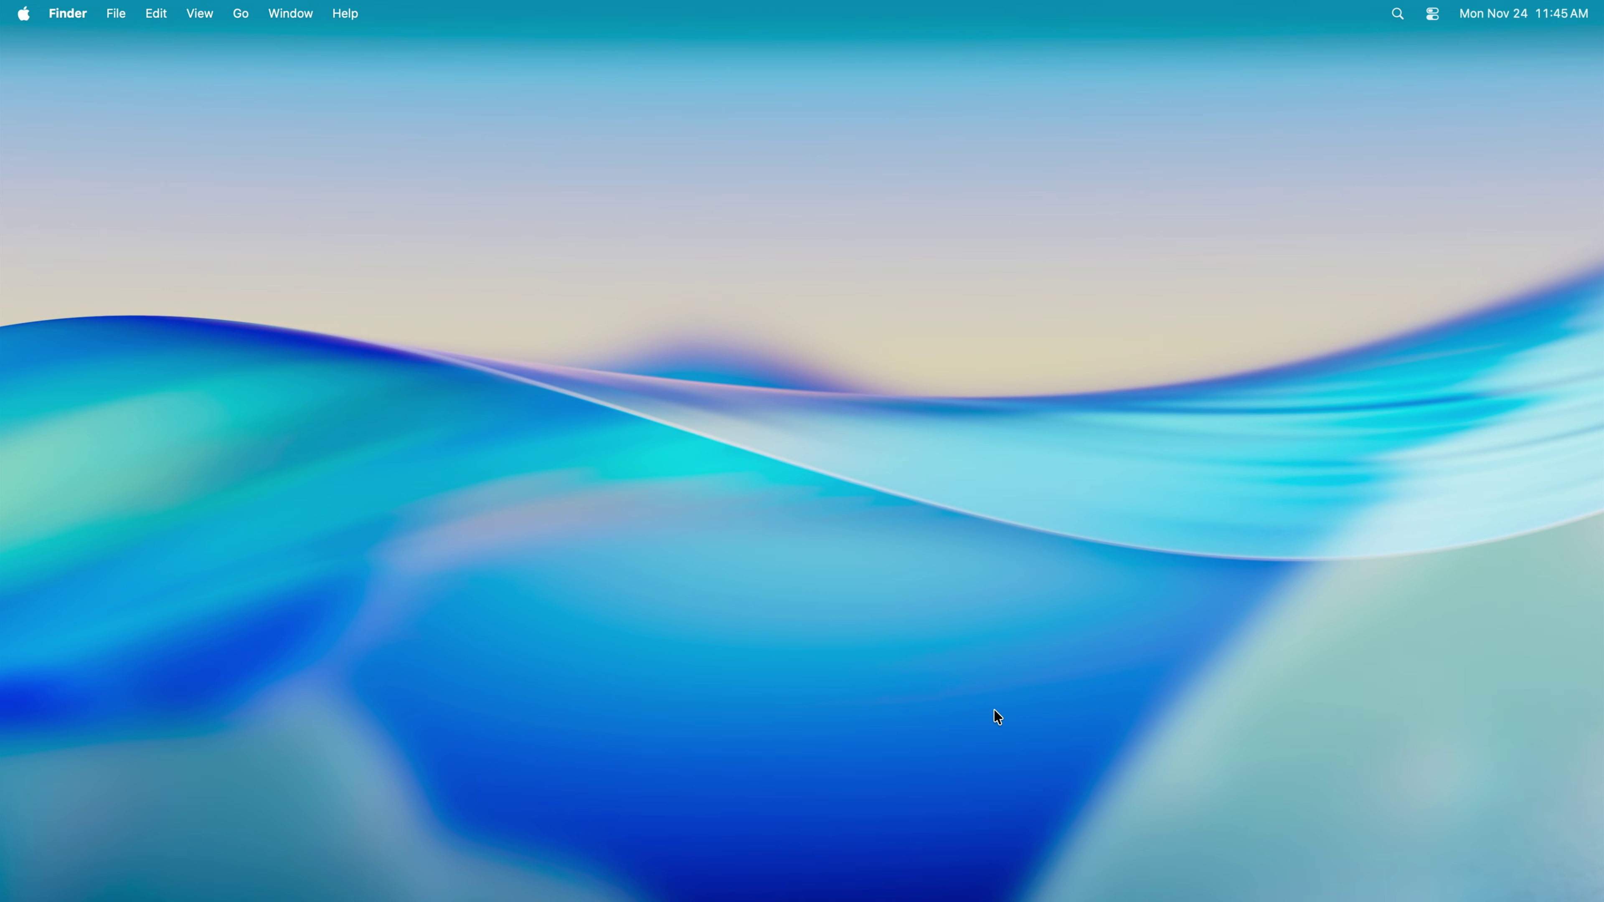
{"action": "key", "text": "super+space"}
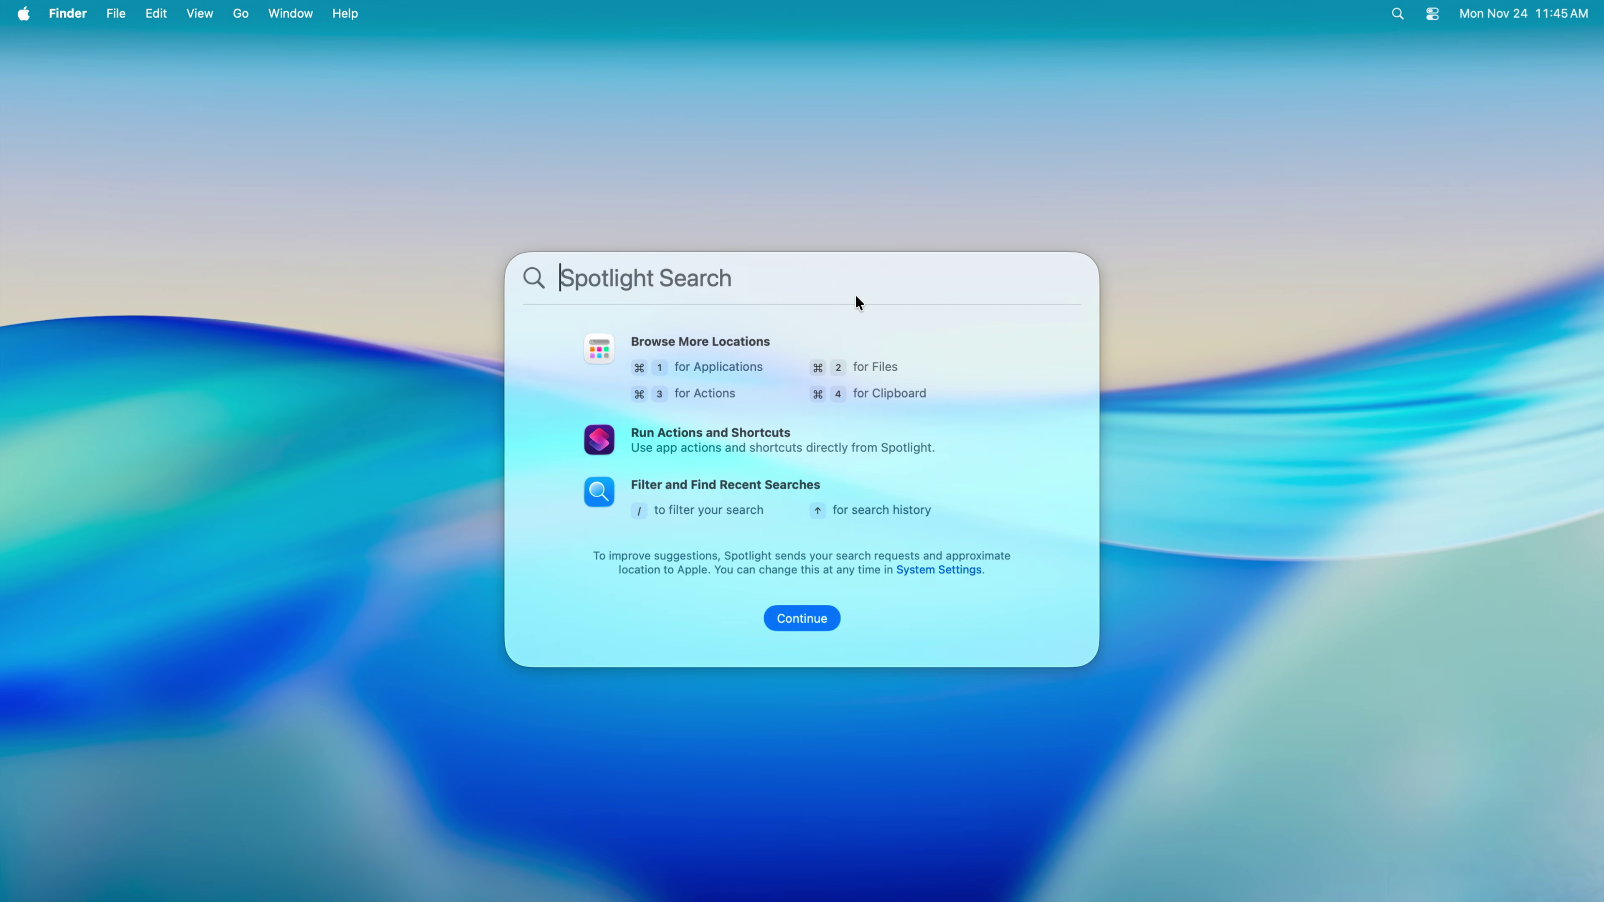
{"action": "key", "text": "super+1"}
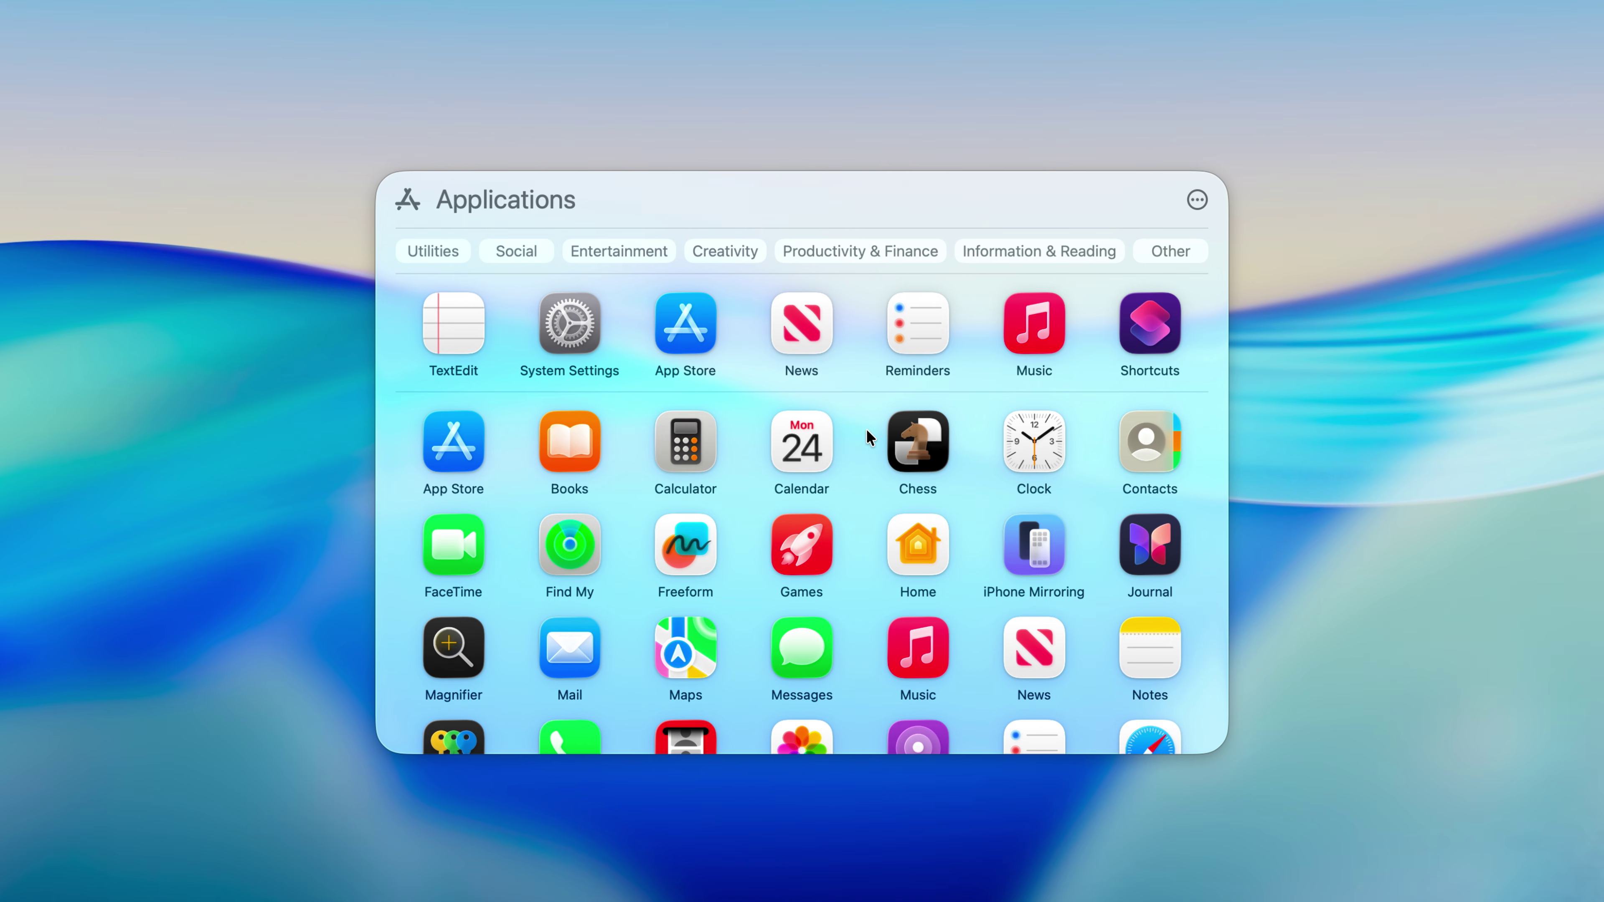
{"action": "scroll", "coordinate": [878, 512], "scroll_direction": "down", "scroll_amount": 5}
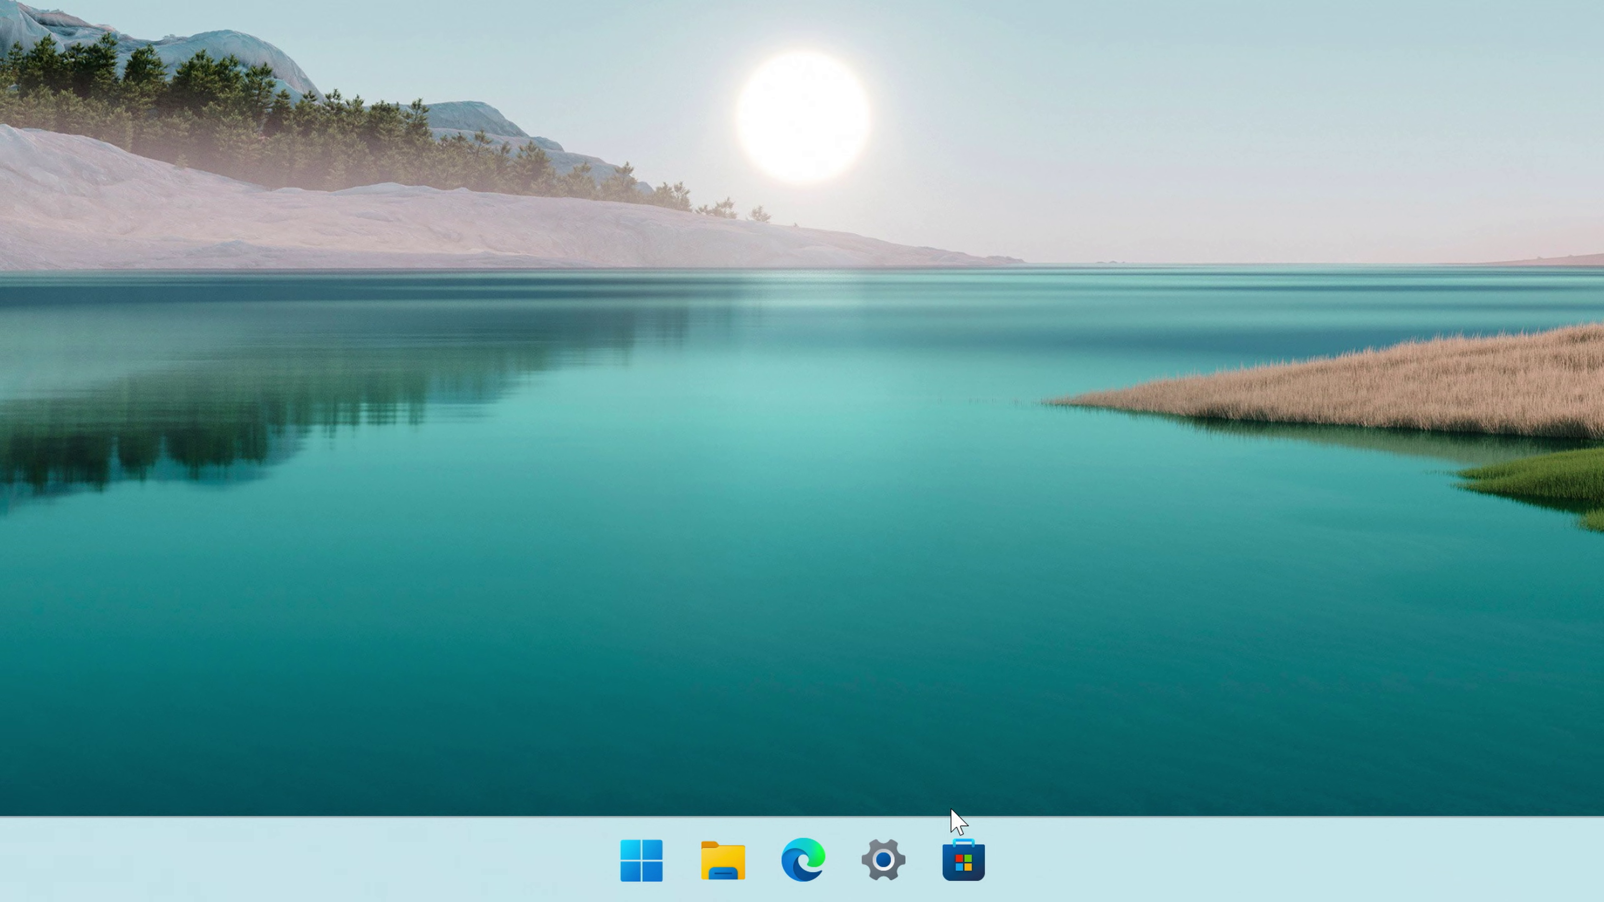
In Taskbar settings, try the Search, Task view and Widgets options, leaving them off.
{"action": "right_click", "coordinate": [1153, 861]}
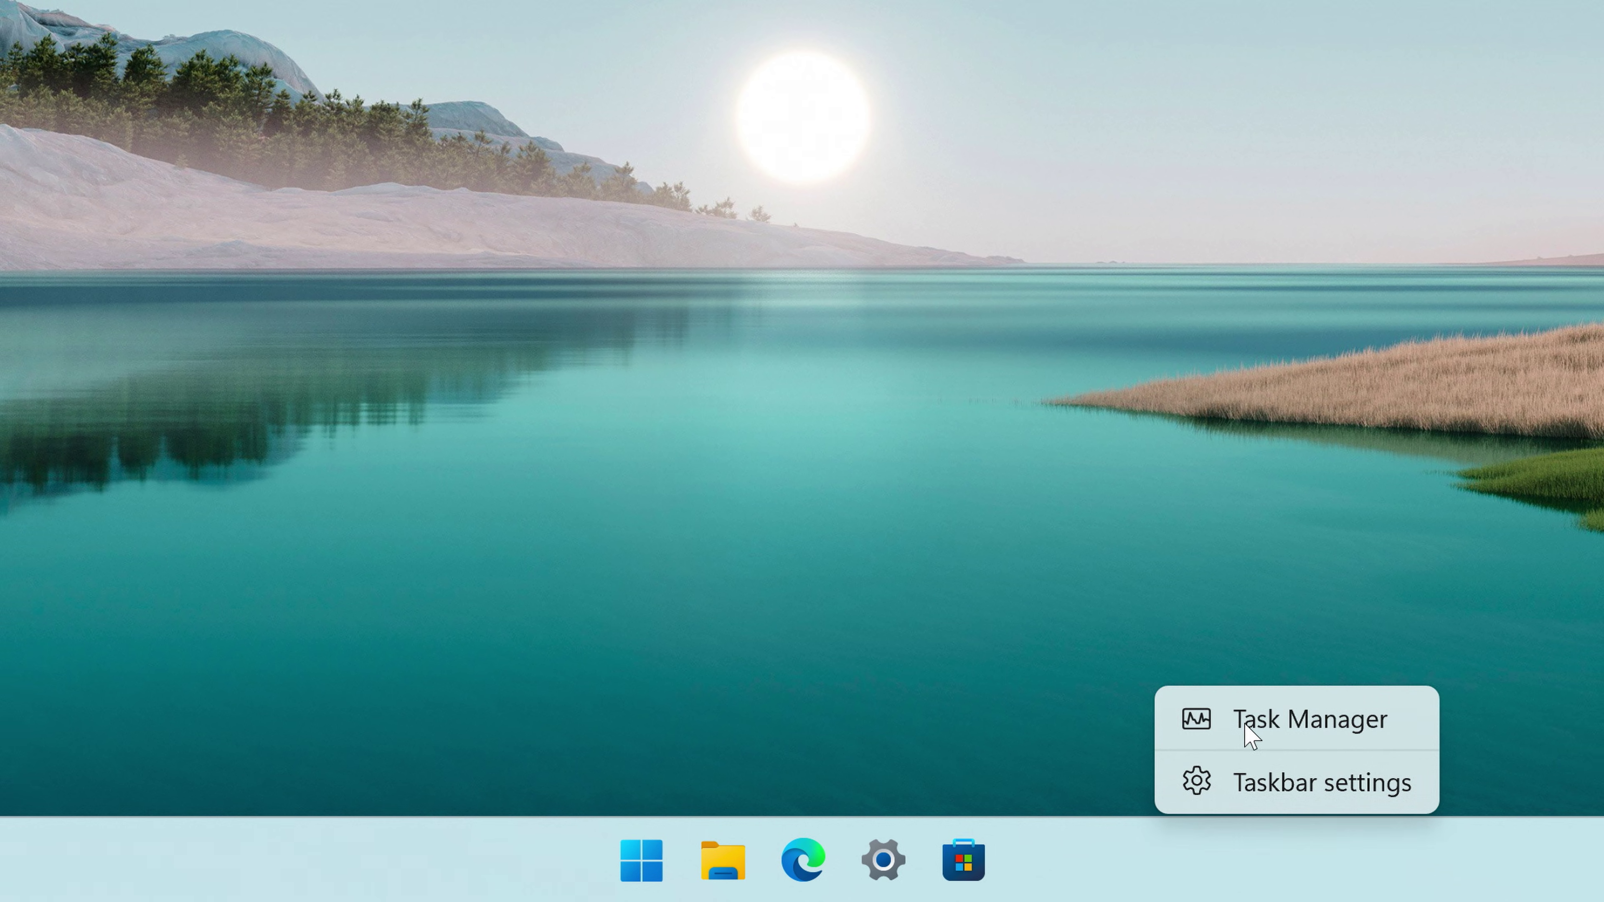
{"action": "left_click", "coordinate": [1298, 797]}
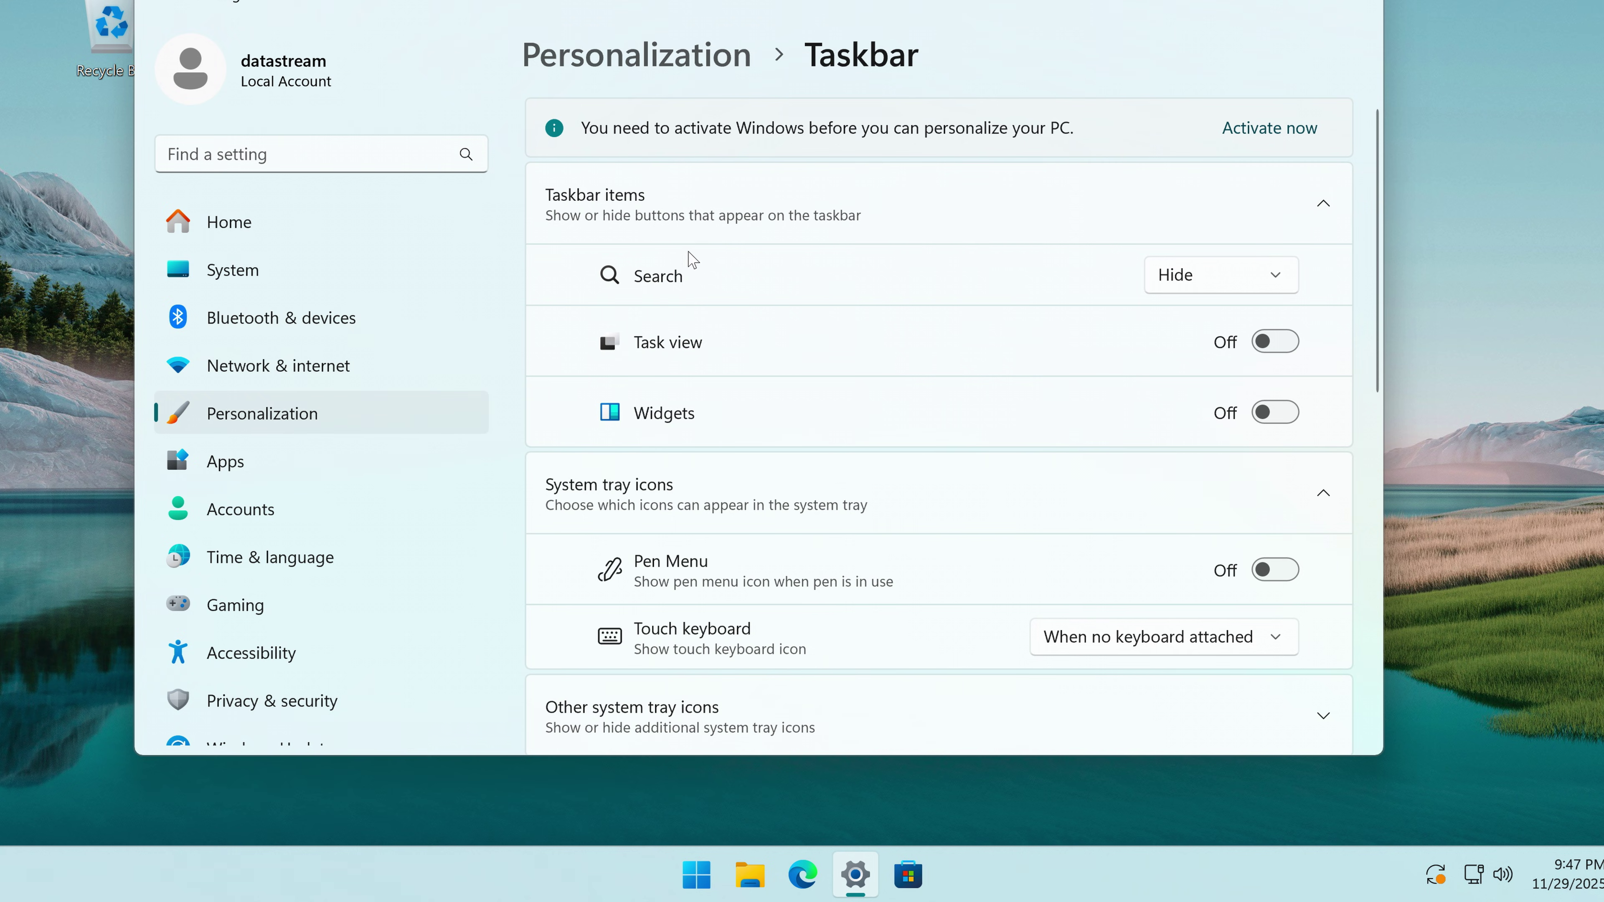
{"action": "left_click", "coordinate": [1190, 285]}
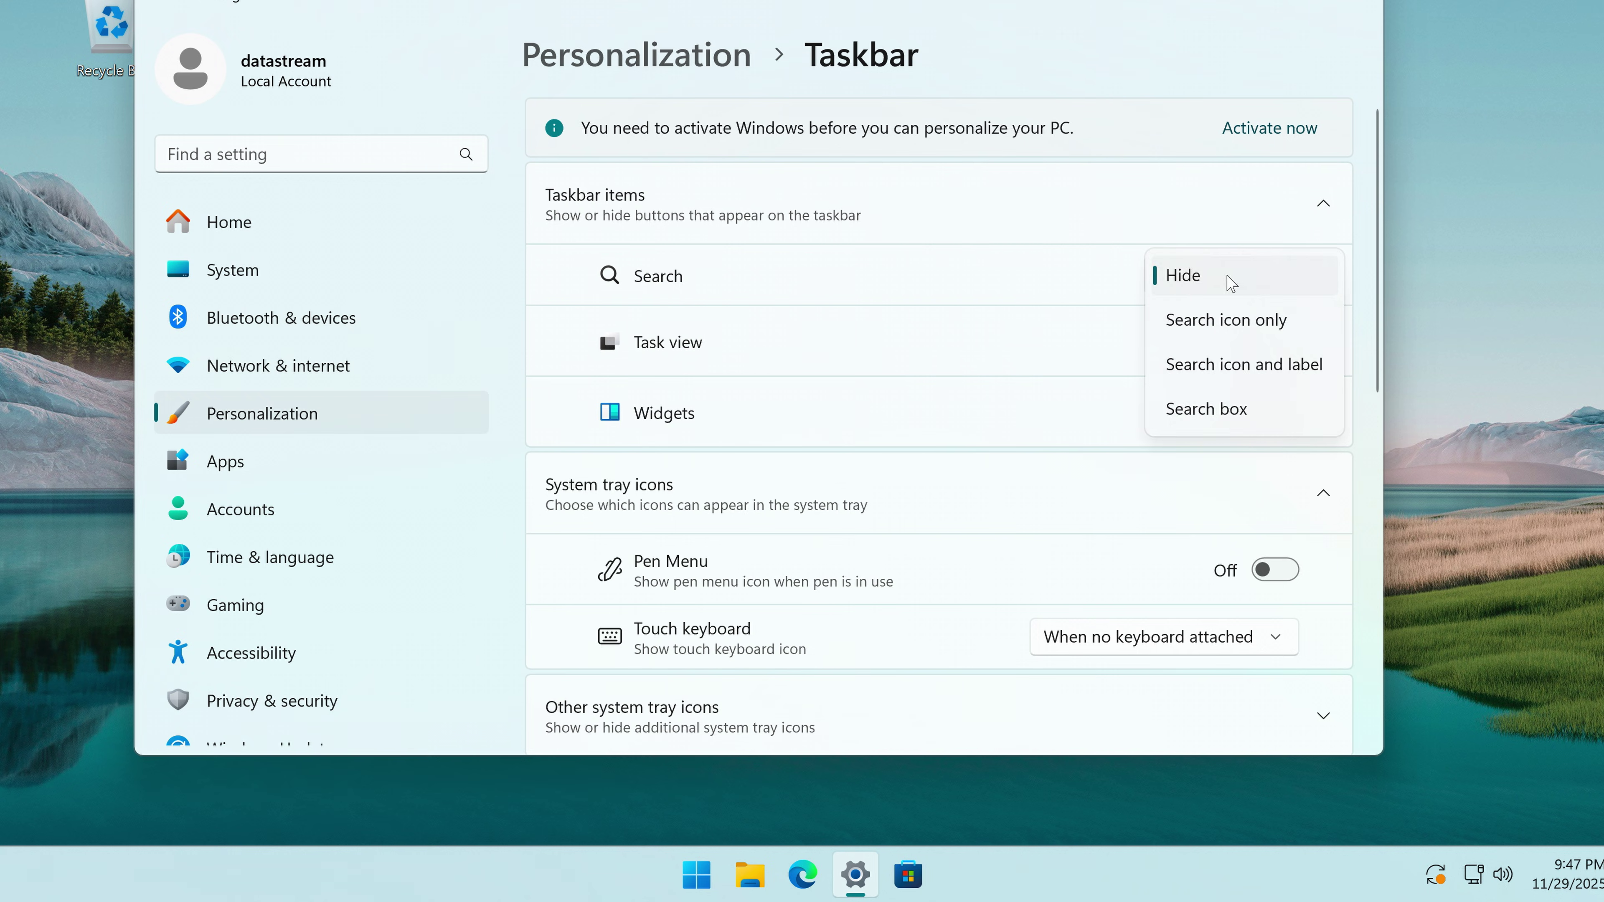
{"action": "left_click", "coordinate": [1242, 408]}
{"action": "left_click", "coordinate": [1277, 341]}
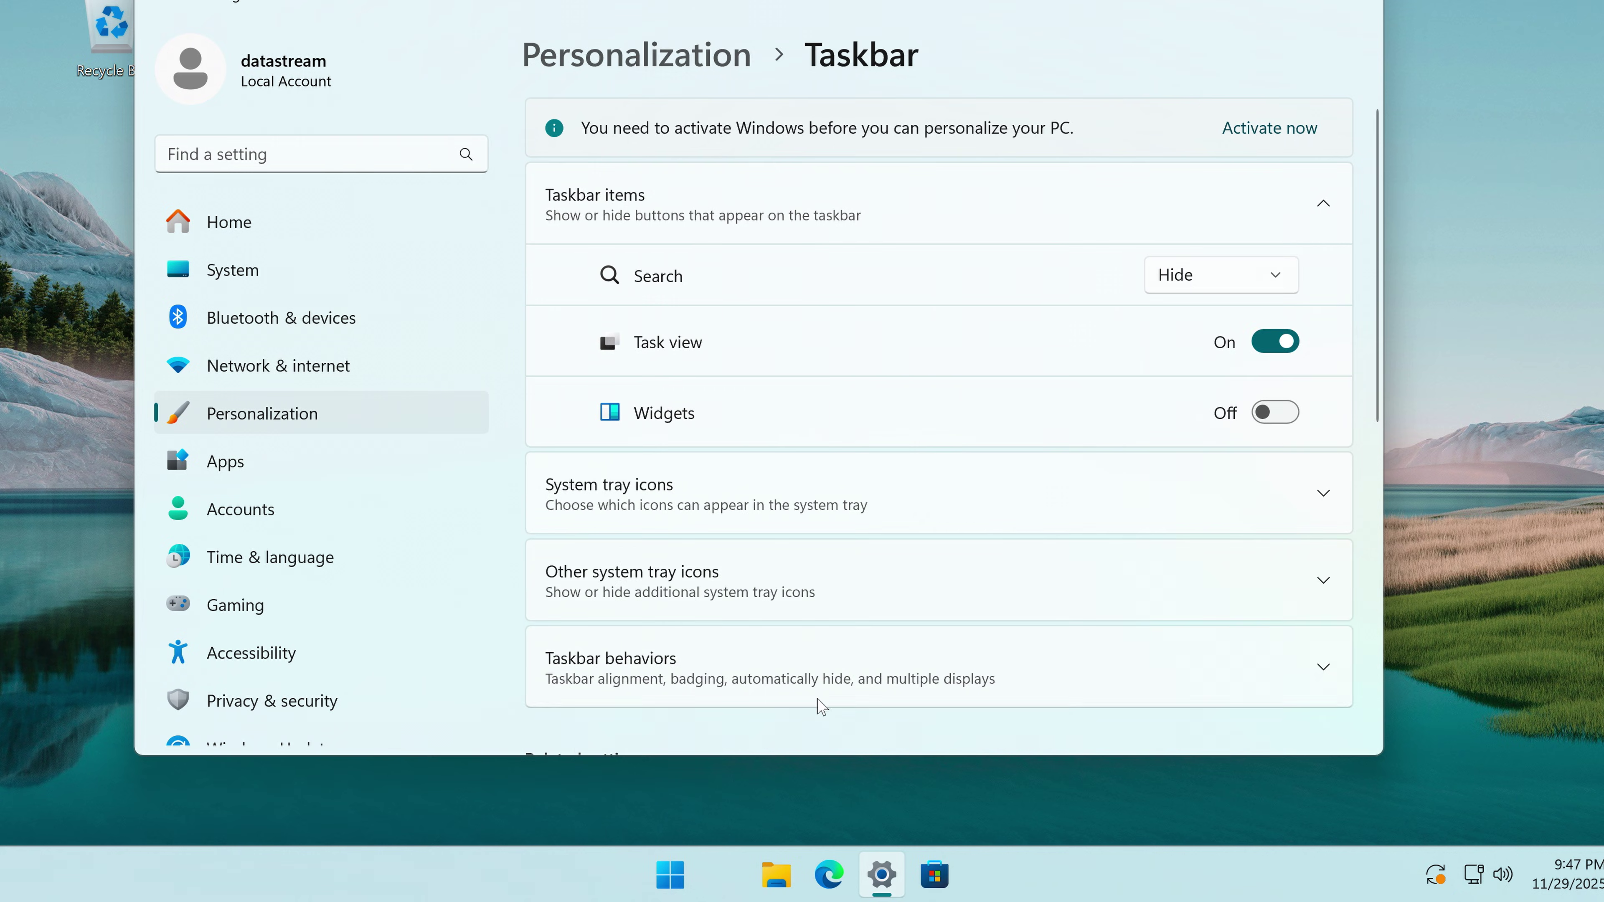
{"action": "left_click", "coordinate": [1275, 341]}
{"action": "left_click", "coordinate": [1275, 412]}
{"action": "left_click", "coordinate": [1275, 412]}
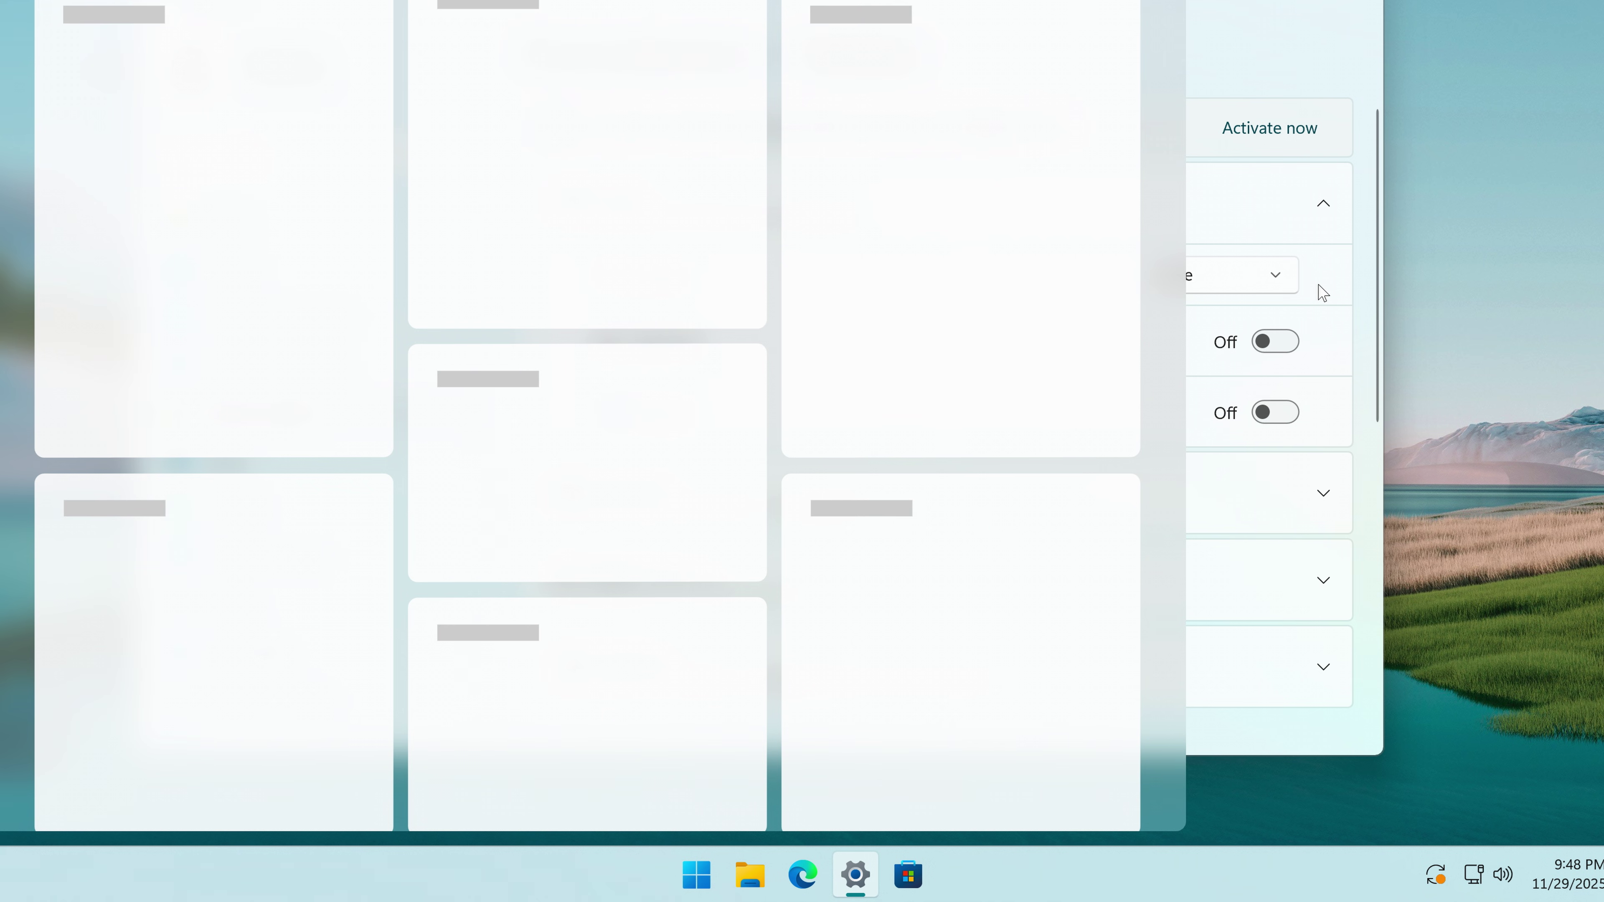
{"action": "left_click", "coordinate": [949, 502]}
Set taskbar alignment to Left and turn on automatic taskbar hiding.
{"action": "scroll", "coordinate": [944, 506], "scroll_direction": "down", "scroll_amount": 10}
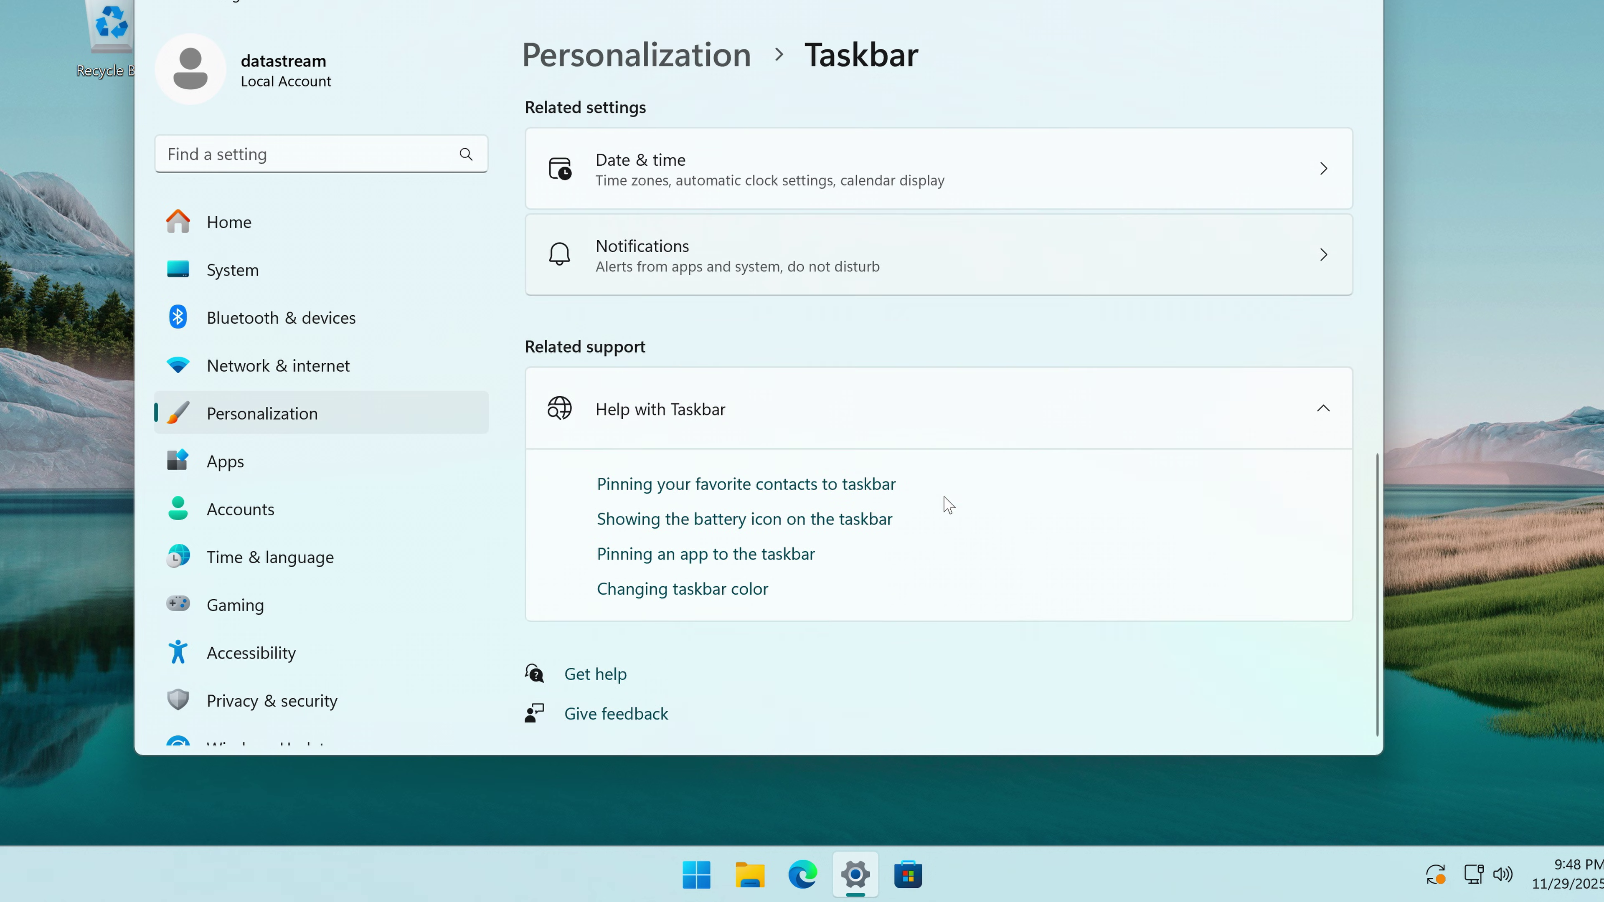
{"action": "scroll", "coordinate": [867, 213], "scroll_direction": "up", "scroll_amount": 3}
{"action": "left_click", "coordinate": [867, 213]}
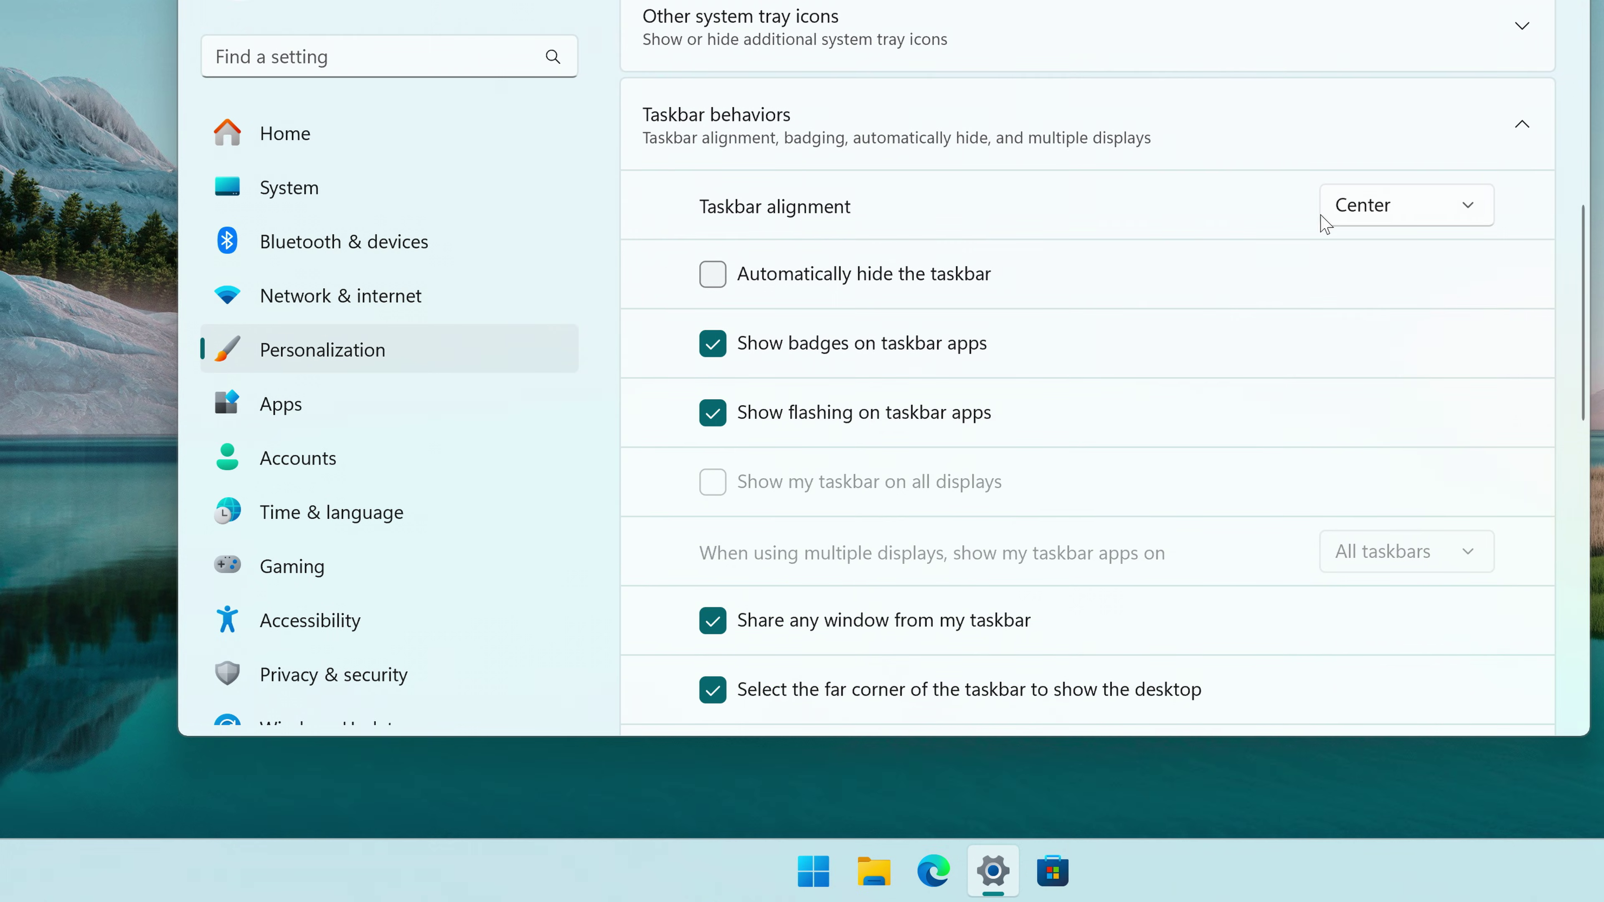
{"action": "left_click", "coordinate": [1406, 221]}
{"action": "left_click", "coordinate": [1379, 161]}
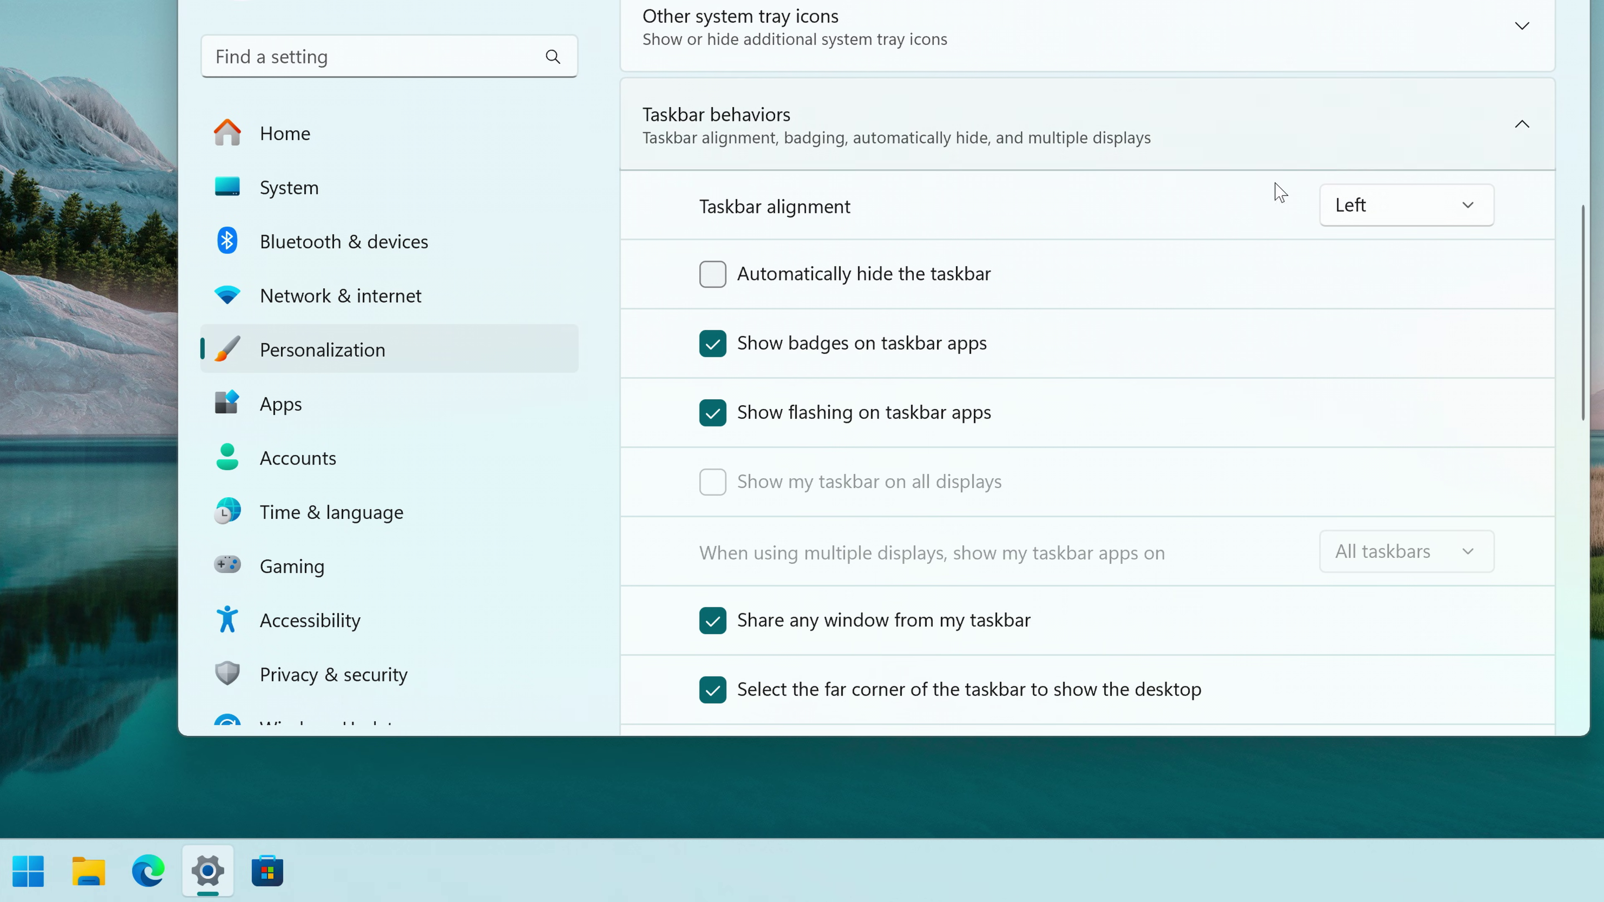
{"action": "left_click", "coordinate": [847, 216]}
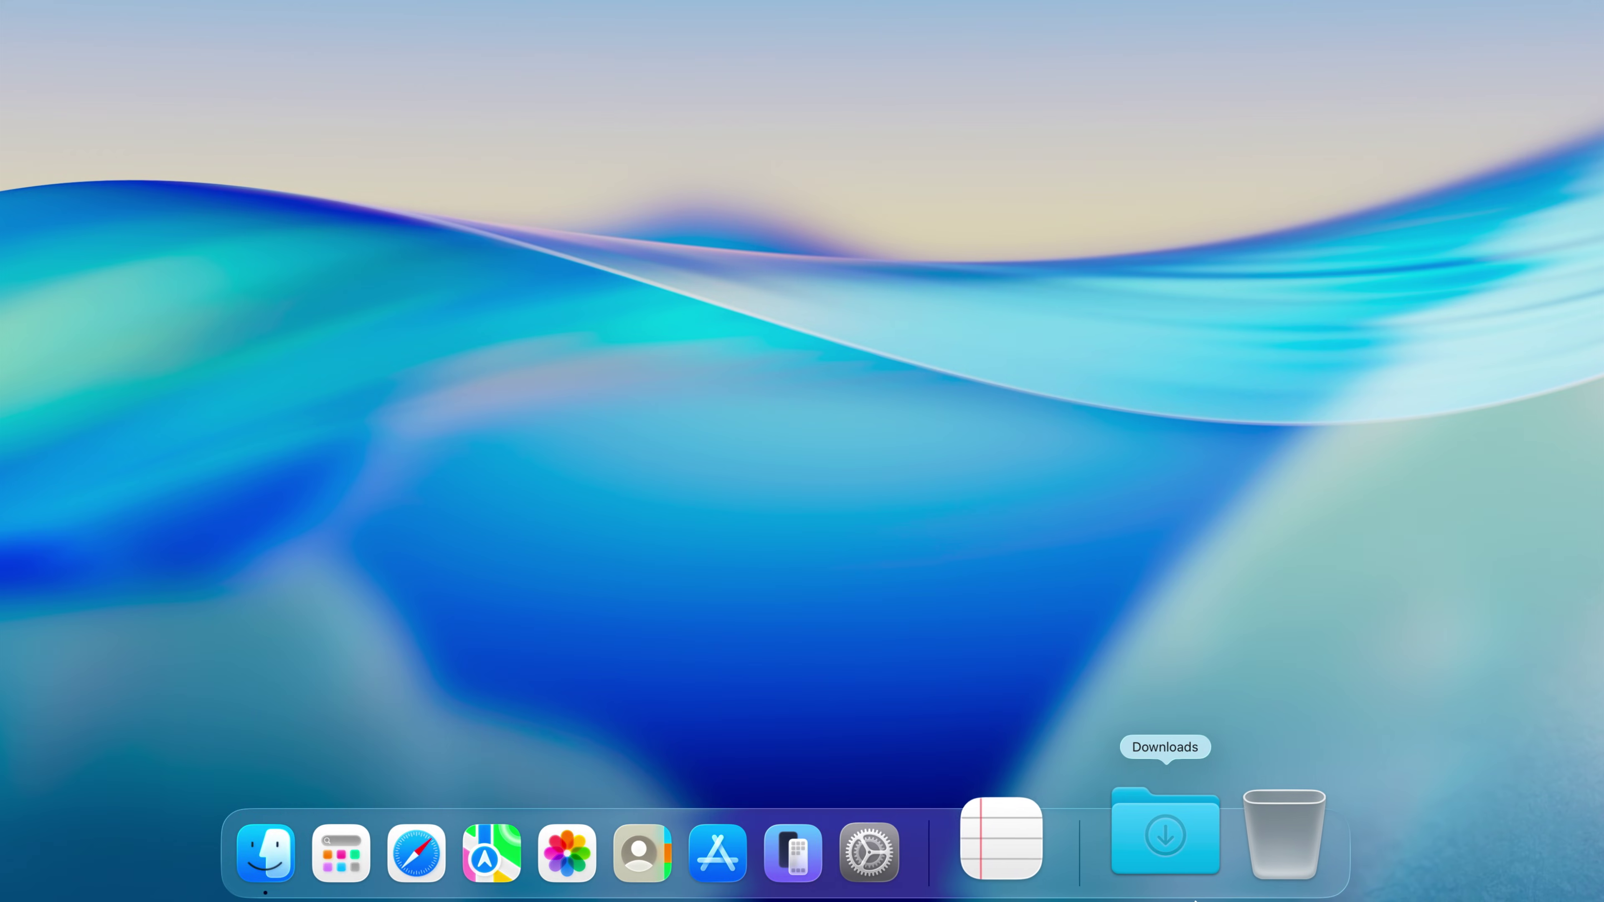
Set Dock minimizing to the Scale effect, testing it on a TextEdit window.
{"action": "left_click", "coordinate": [1067, 834]}
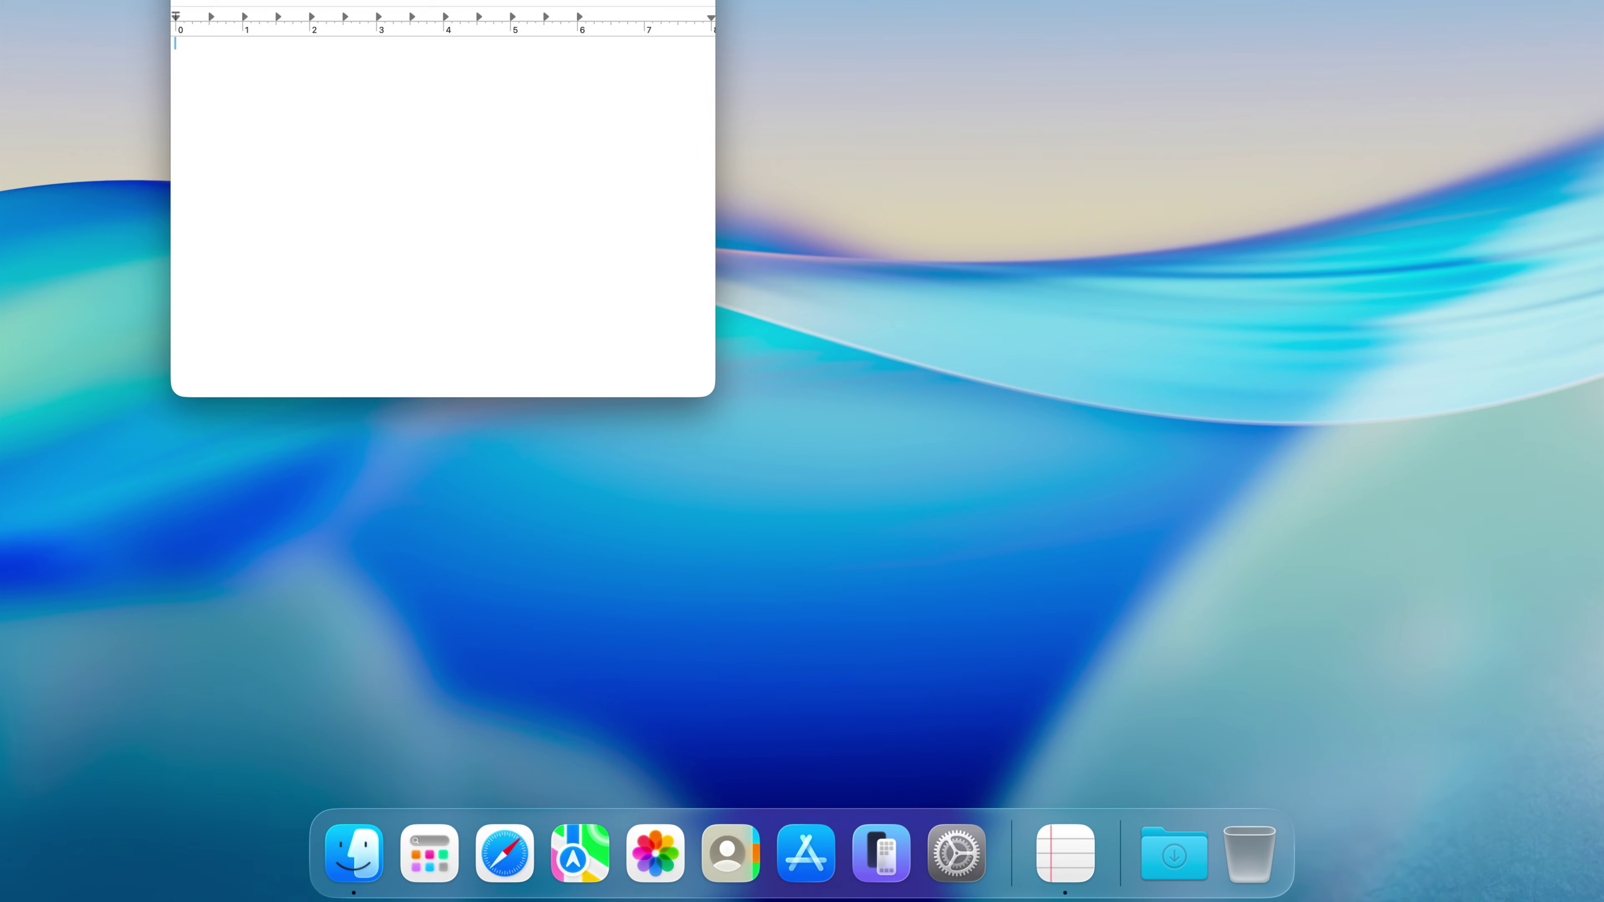
{"action": "key", "text": "super+m"}
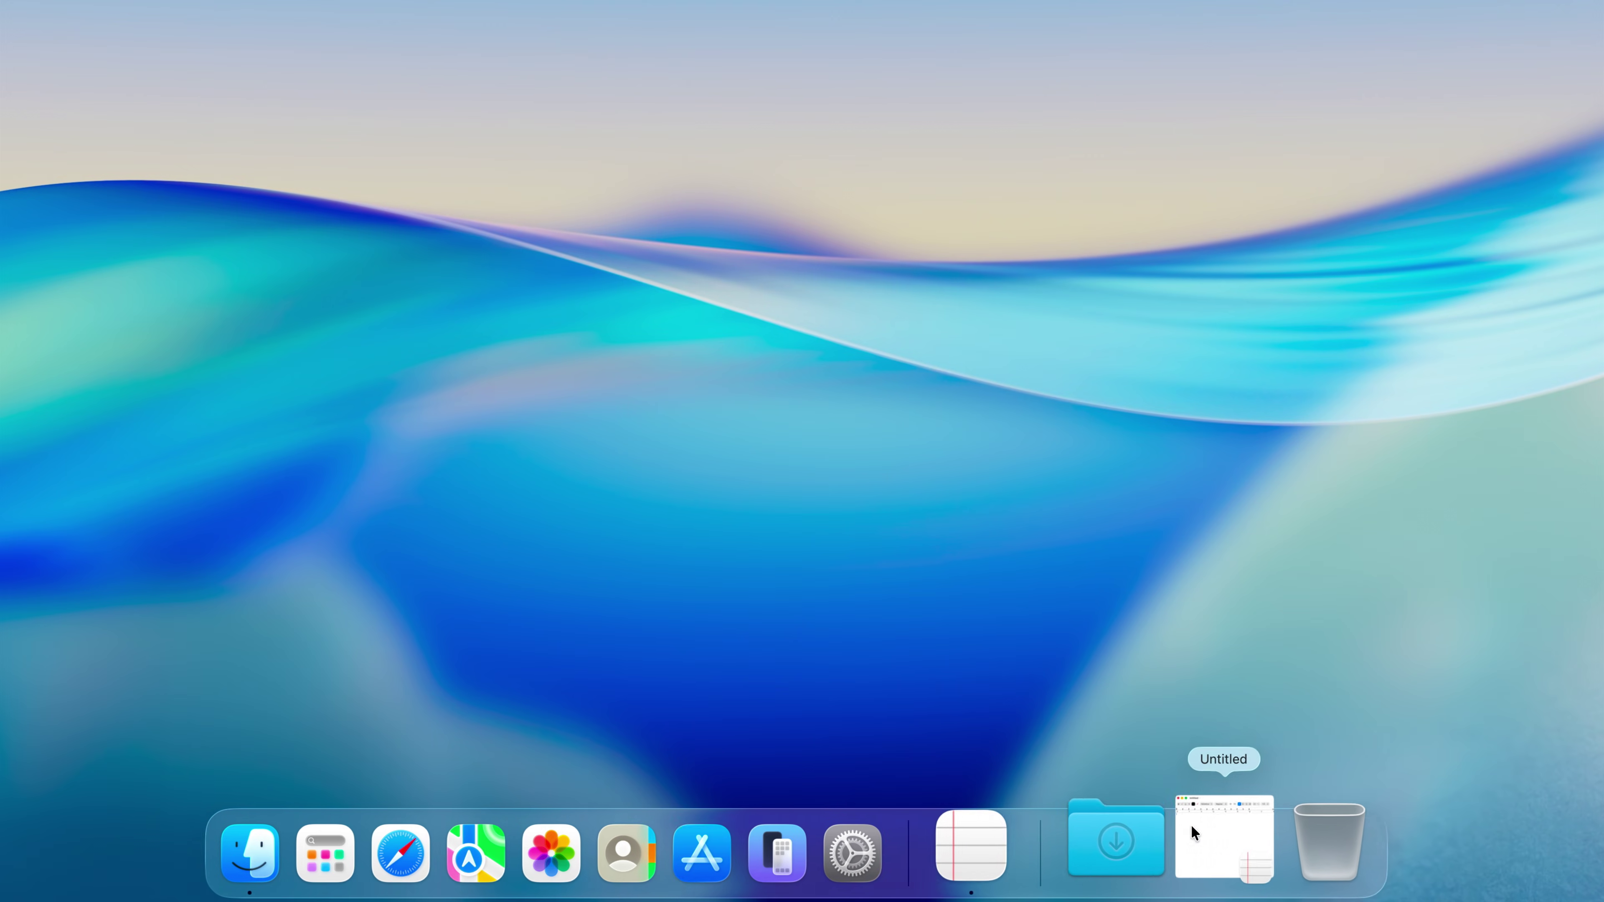
{"action": "left_click", "coordinate": [1221, 841]}
{"action": "key", "text": "super+m"}
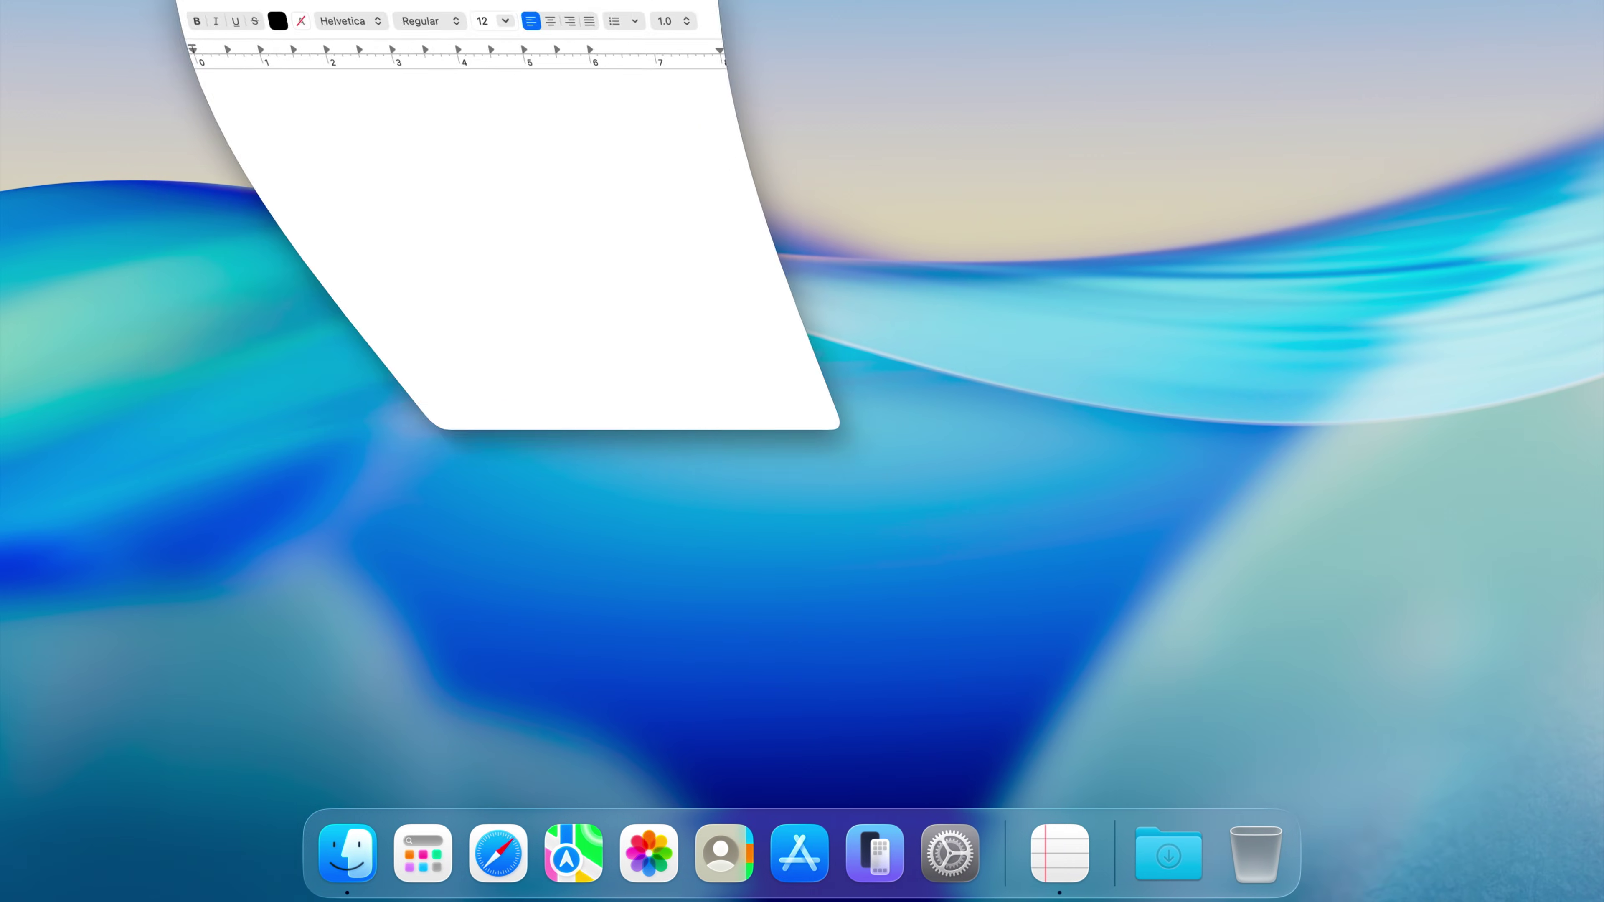
{"action": "right_click", "coordinate": [1086, 853]}
{"action": "mouse_move", "coordinate": [1155, 690]}
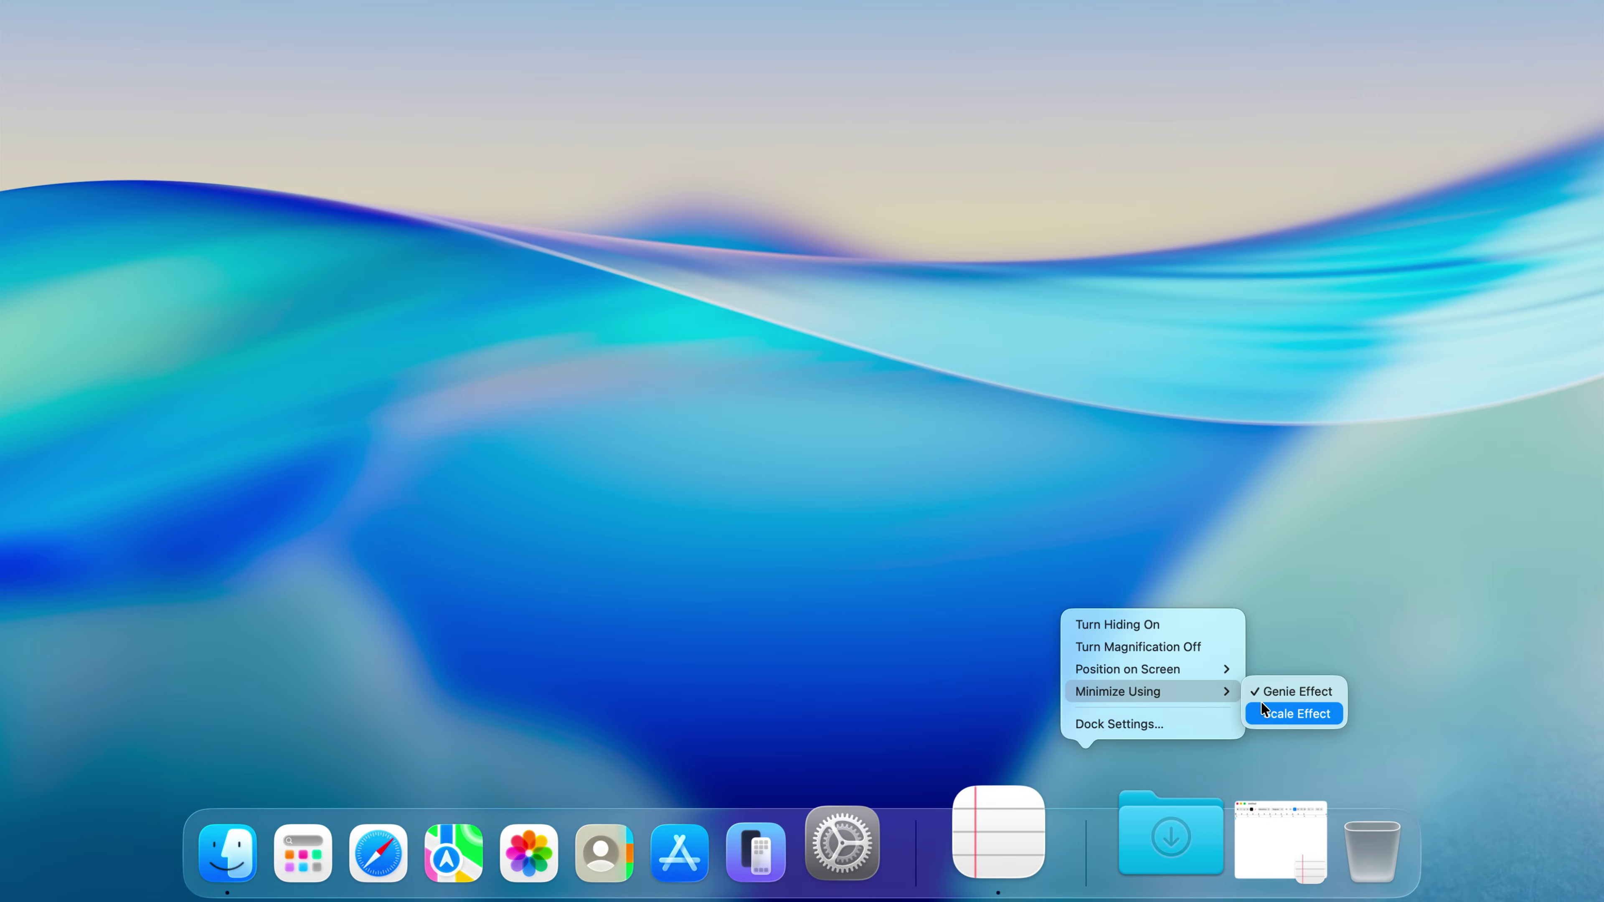
{"action": "left_click", "coordinate": [1296, 714]}
{"action": "left_click", "coordinate": [1213, 844]}
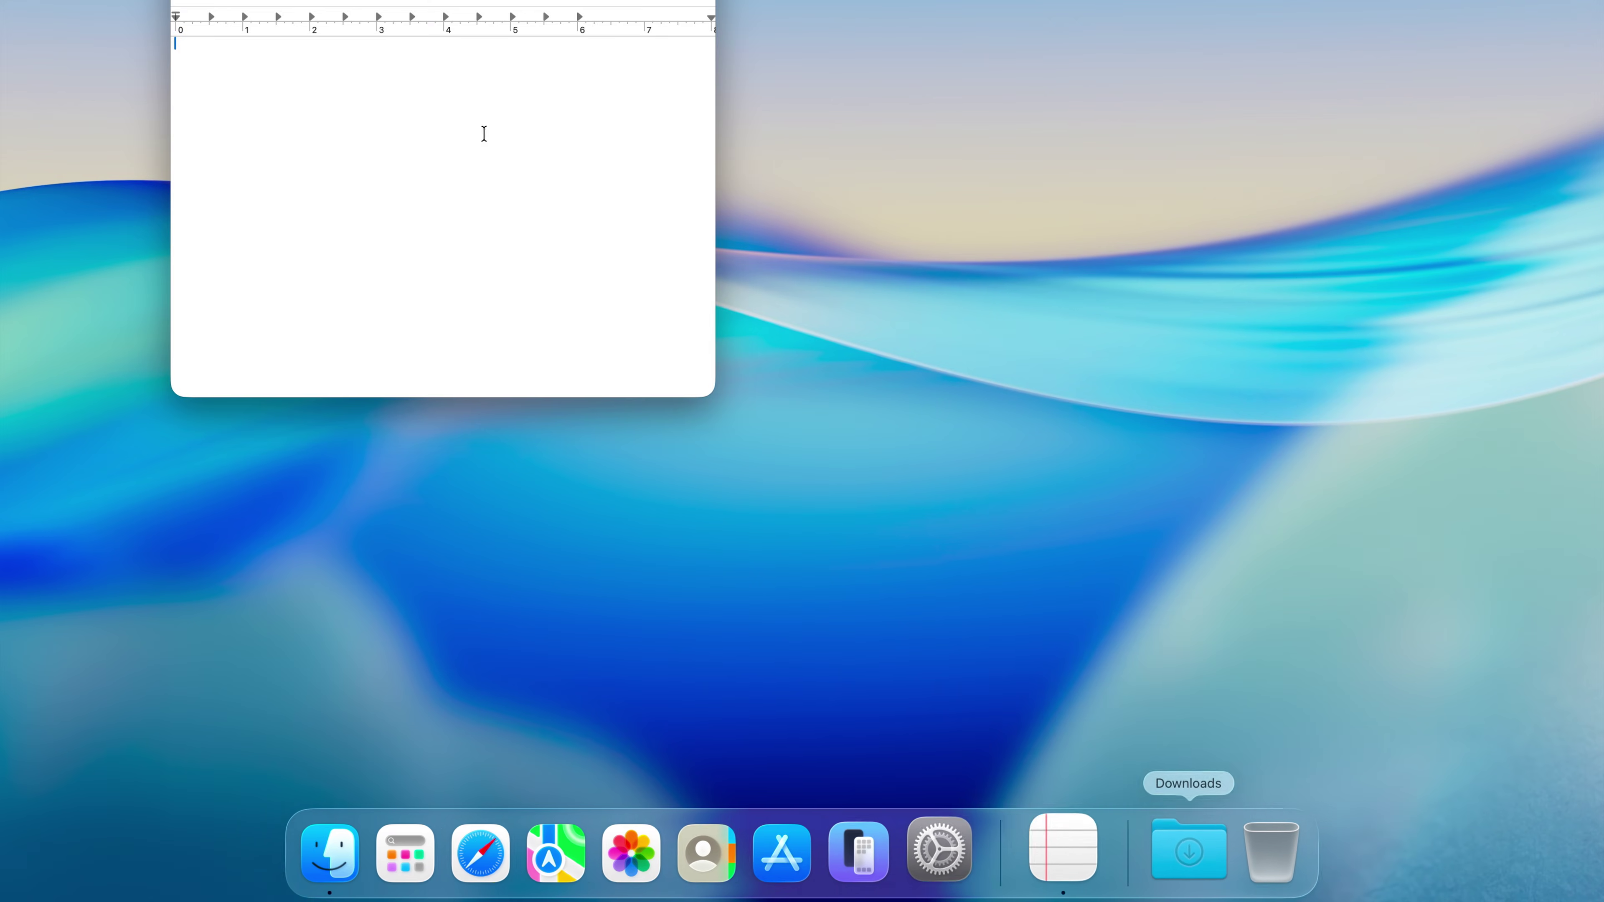
{"action": "key", "text": "super+w"}
Turn on Dock hiding, turn off magnification, and move the Dock to the left edge.
{"action": "right_click", "coordinate": [1014, 853]}
{"action": "left_click", "coordinate": [1036, 625]}
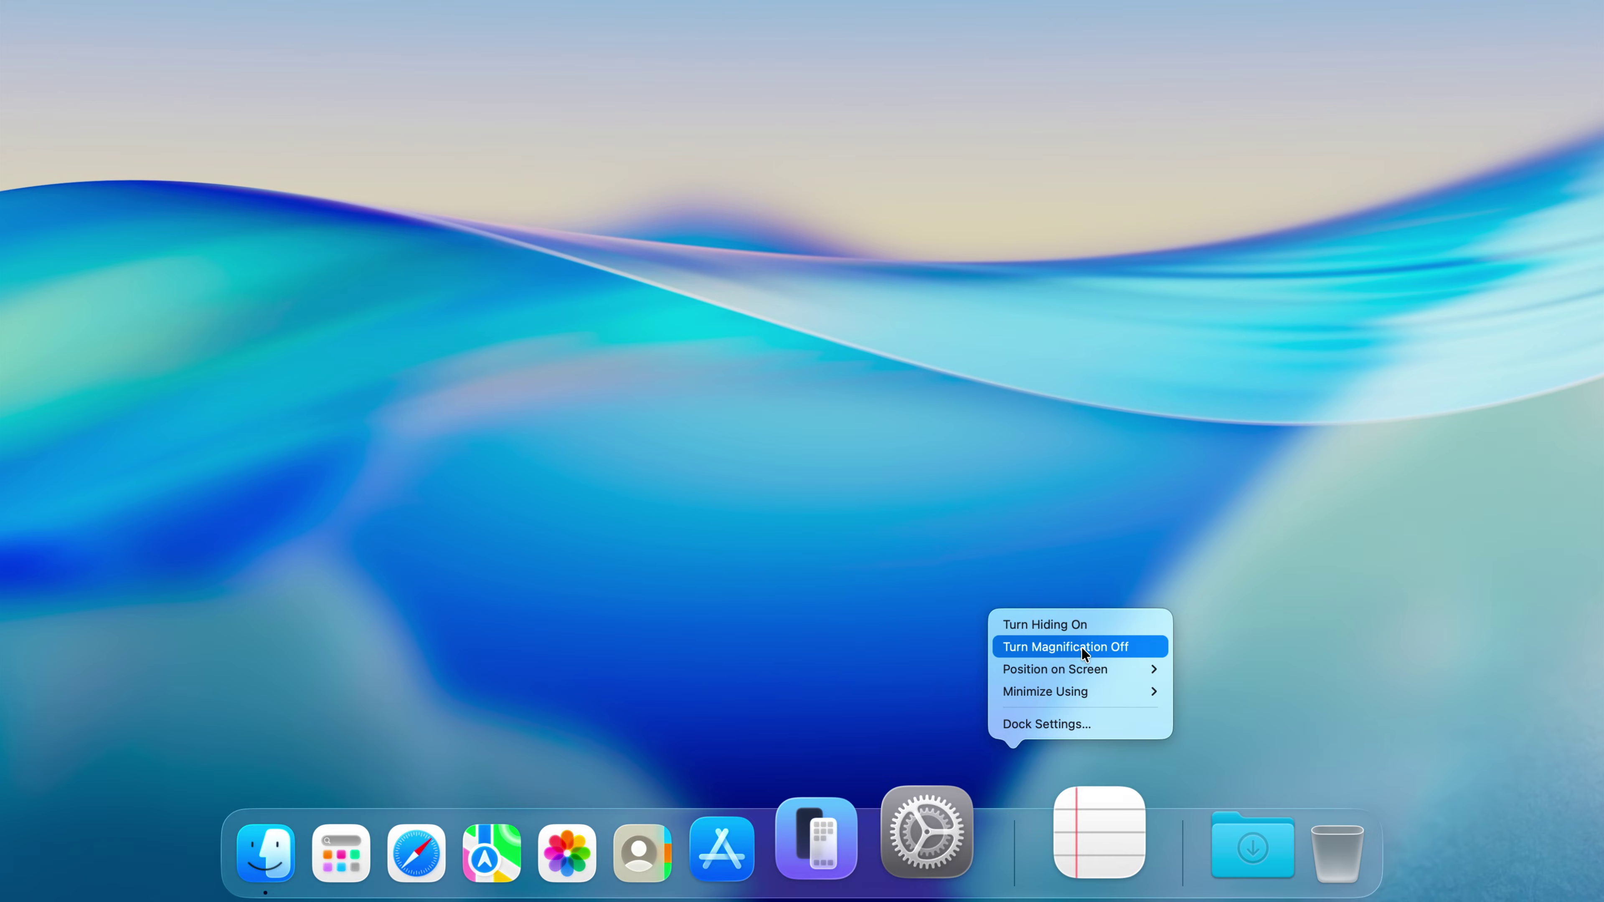
{"action": "left_click", "coordinate": [1093, 651]}
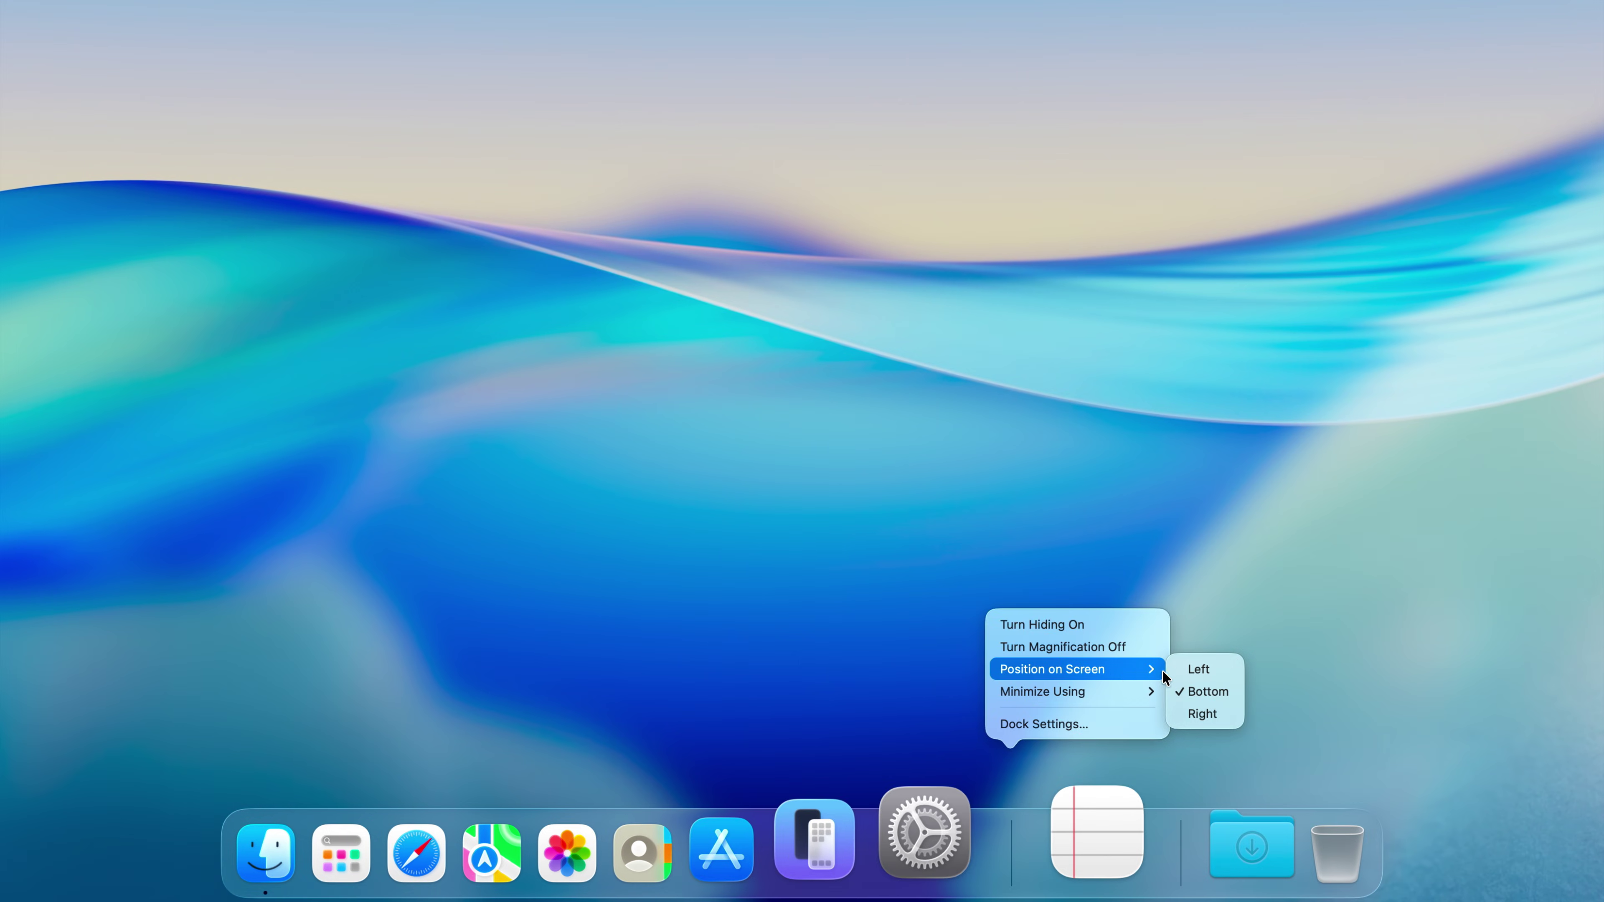
{"action": "left_click", "coordinate": [1187, 673]}
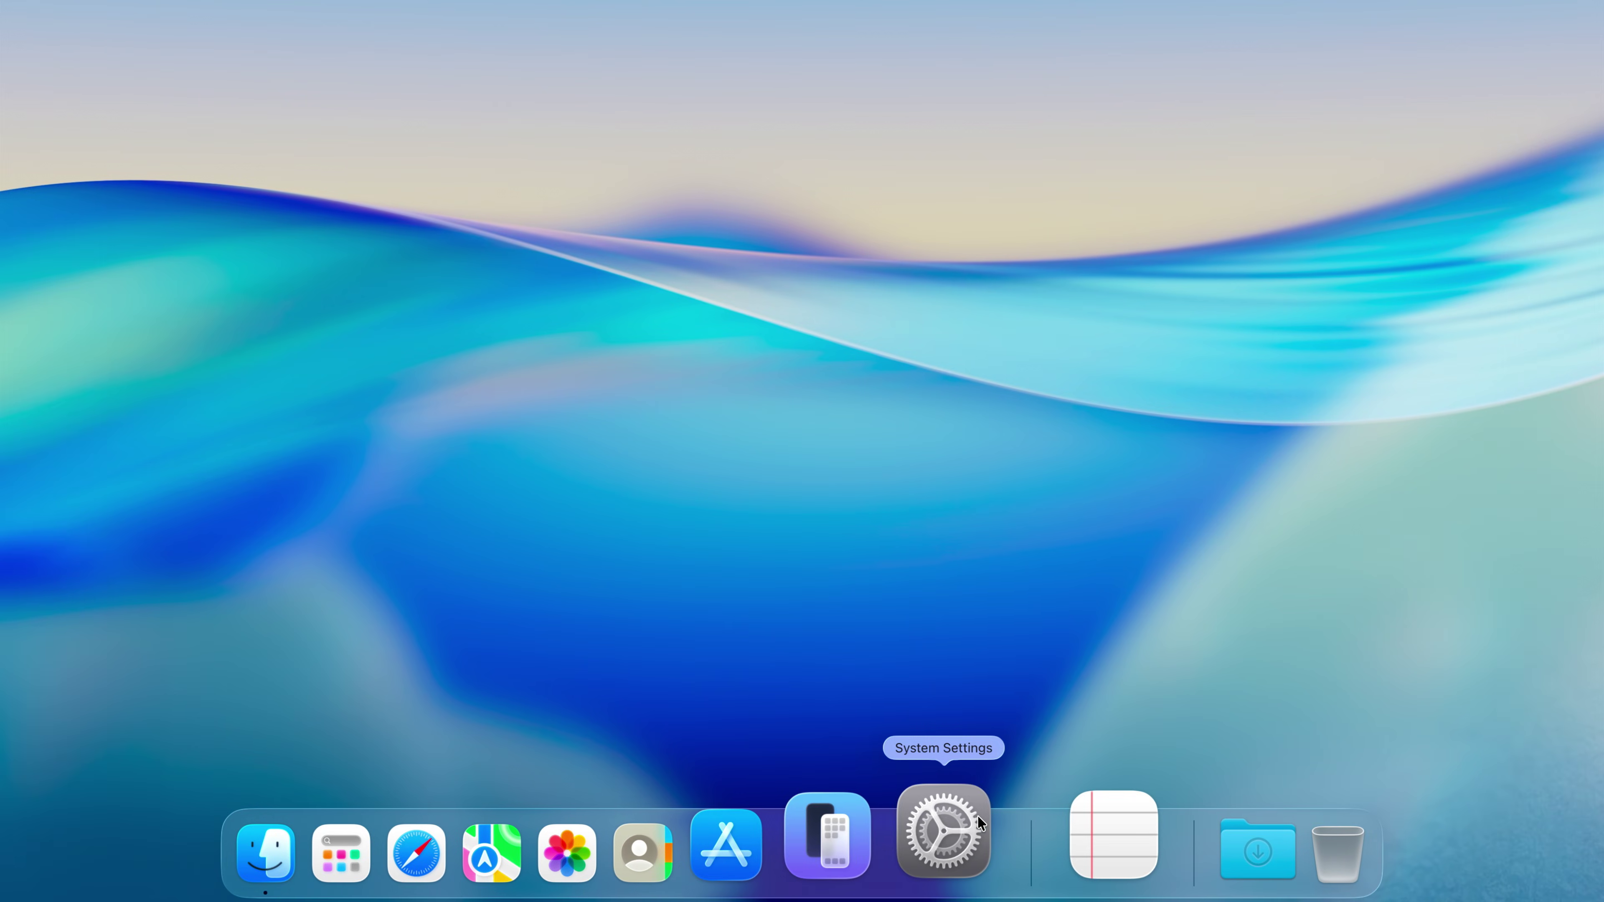
Resize the Dock to a medium-large size in Desktop & Dock settings.
{"action": "right_click", "coordinate": [1010, 842]}
{"action": "left_click", "coordinate": [1042, 724]}
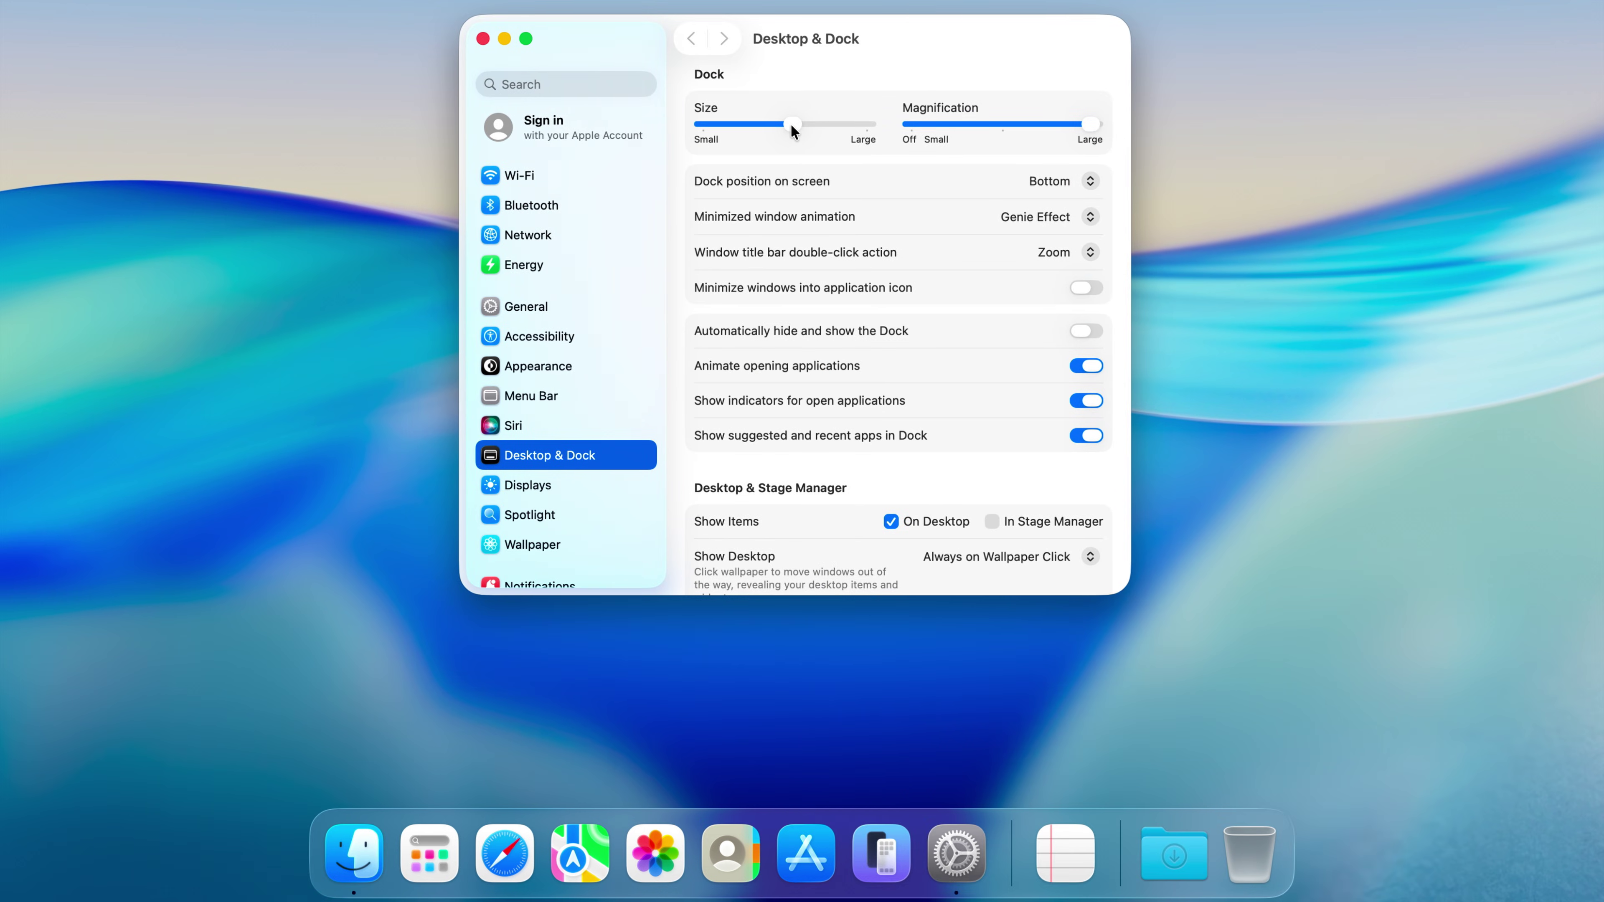
{"action": "left_click_drag", "start_coordinate": [794, 125], "coordinate": [869, 126]}
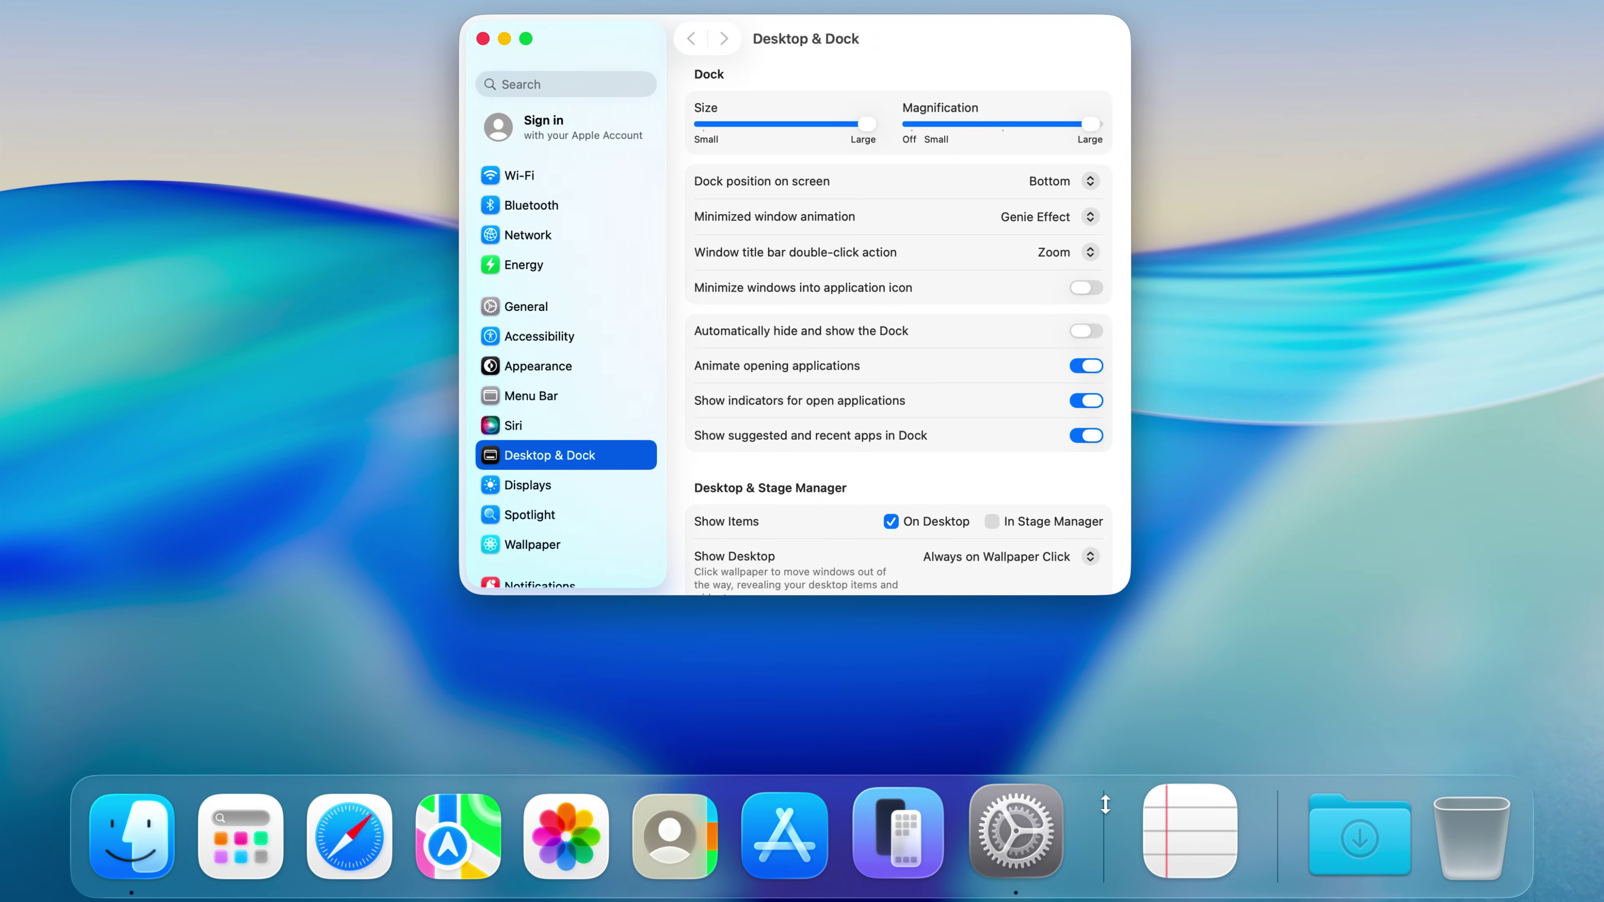
{"action": "left_click_drag", "start_coordinate": [1104, 812], "coordinate": [1102, 885]}
{"action": "left_click_drag", "start_coordinate": [903, 875], "coordinate": [1039, 821]}
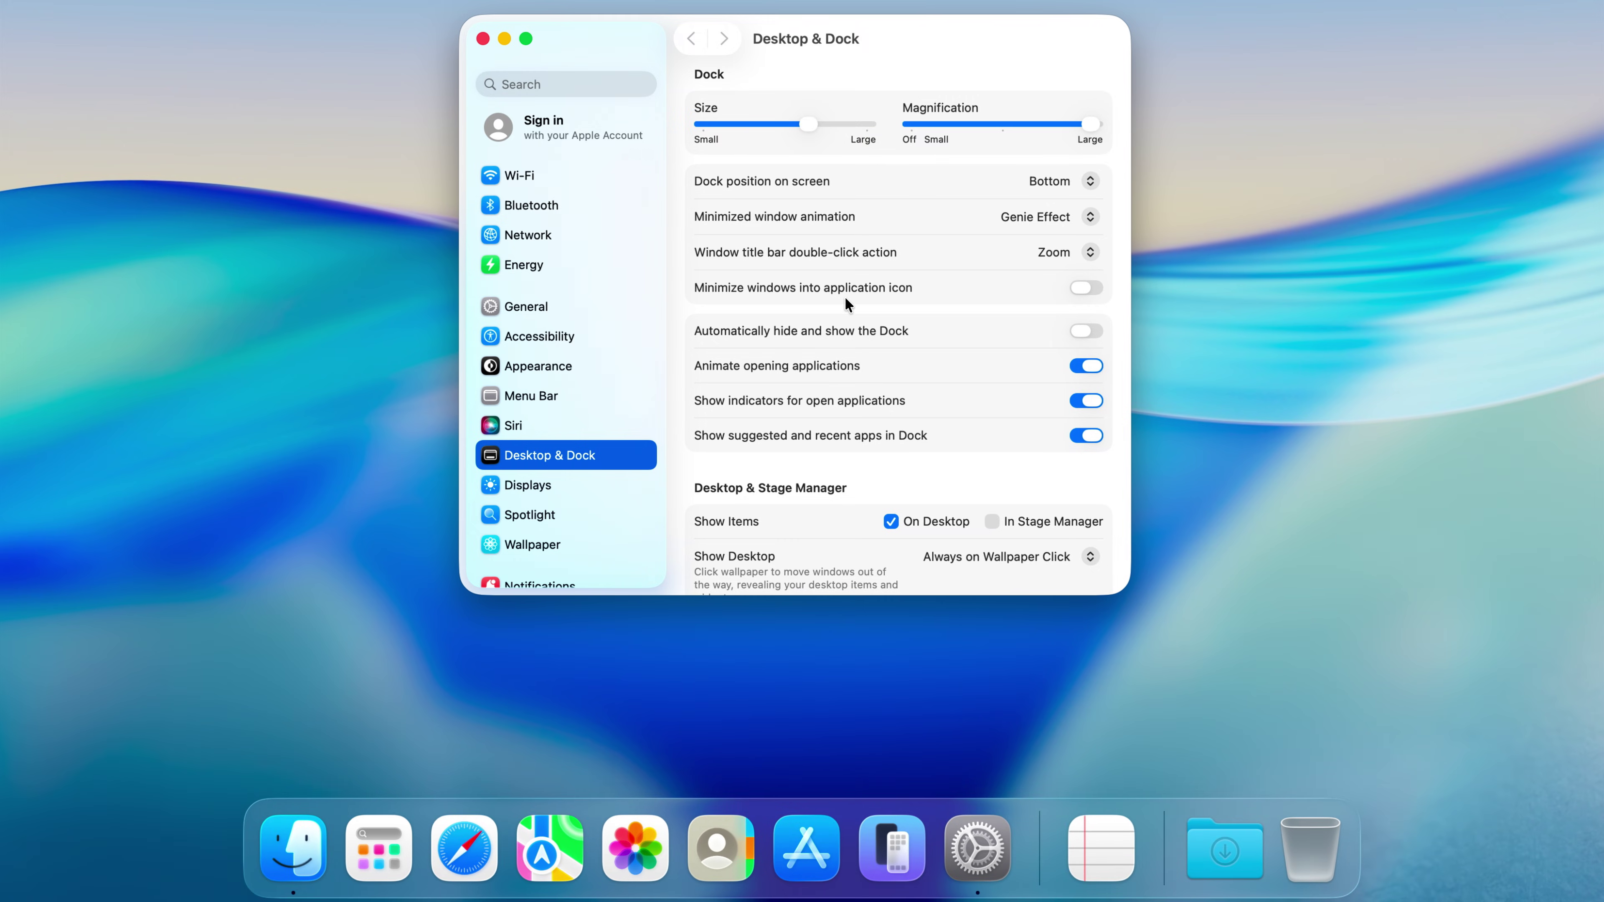
Enable minimizing windows into the application icon and test it on the settings window.
{"action": "left_click", "coordinate": [505, 39]}
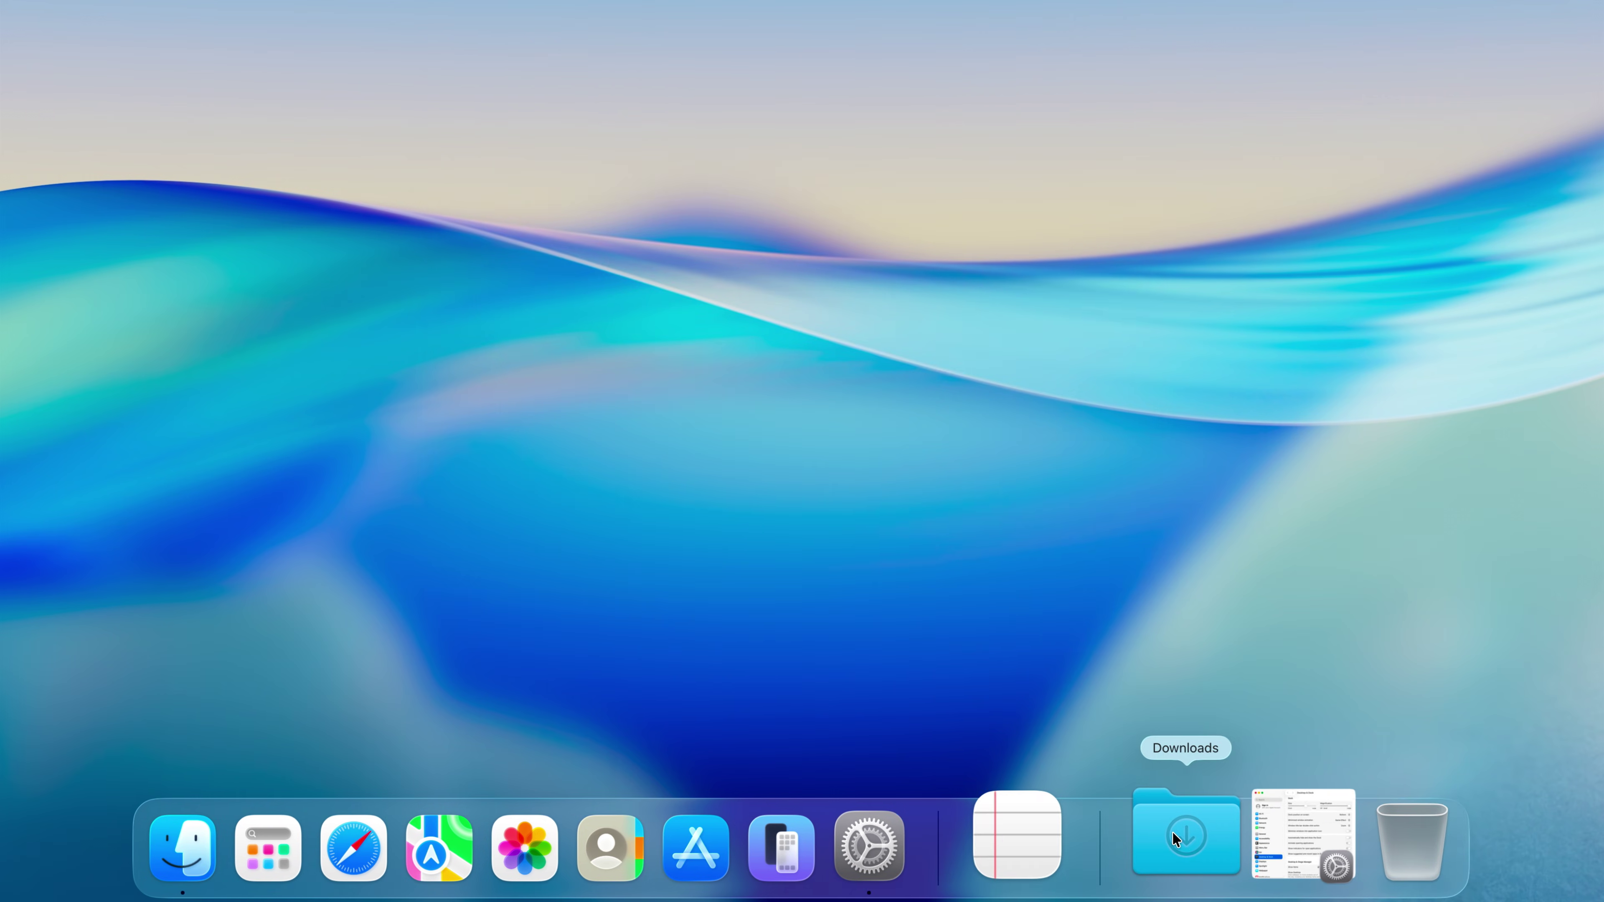
{"action": "left_click", "coordinate": [1298, 831]}
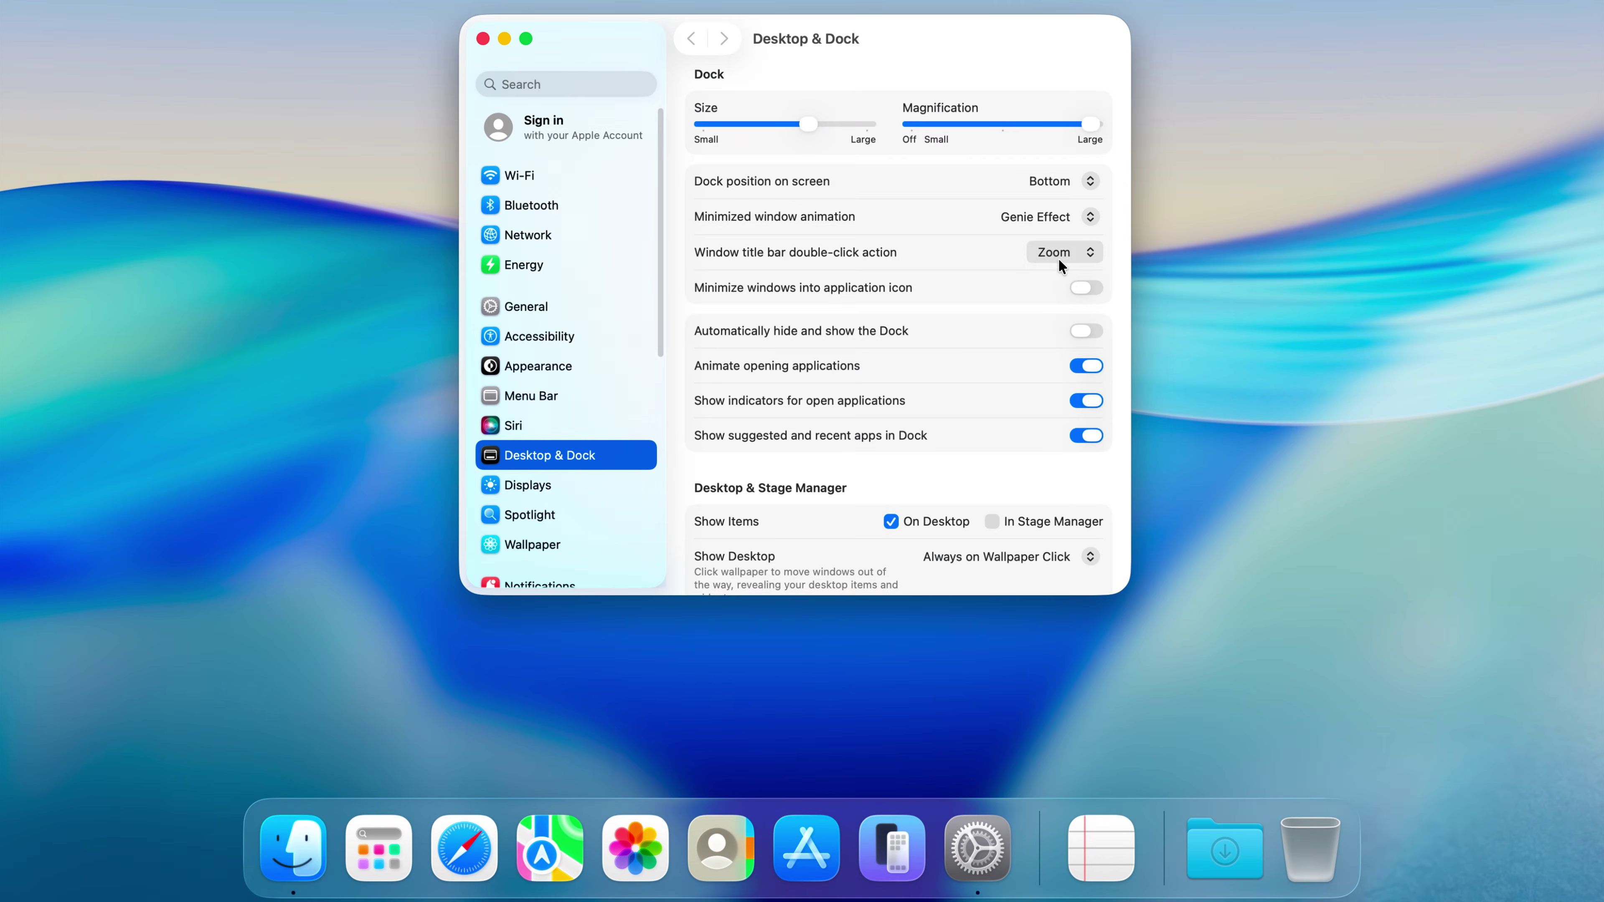
{"action": "left_click", "coordinate": [1087, 289]}
{"action": "key", "text": "super+m"}
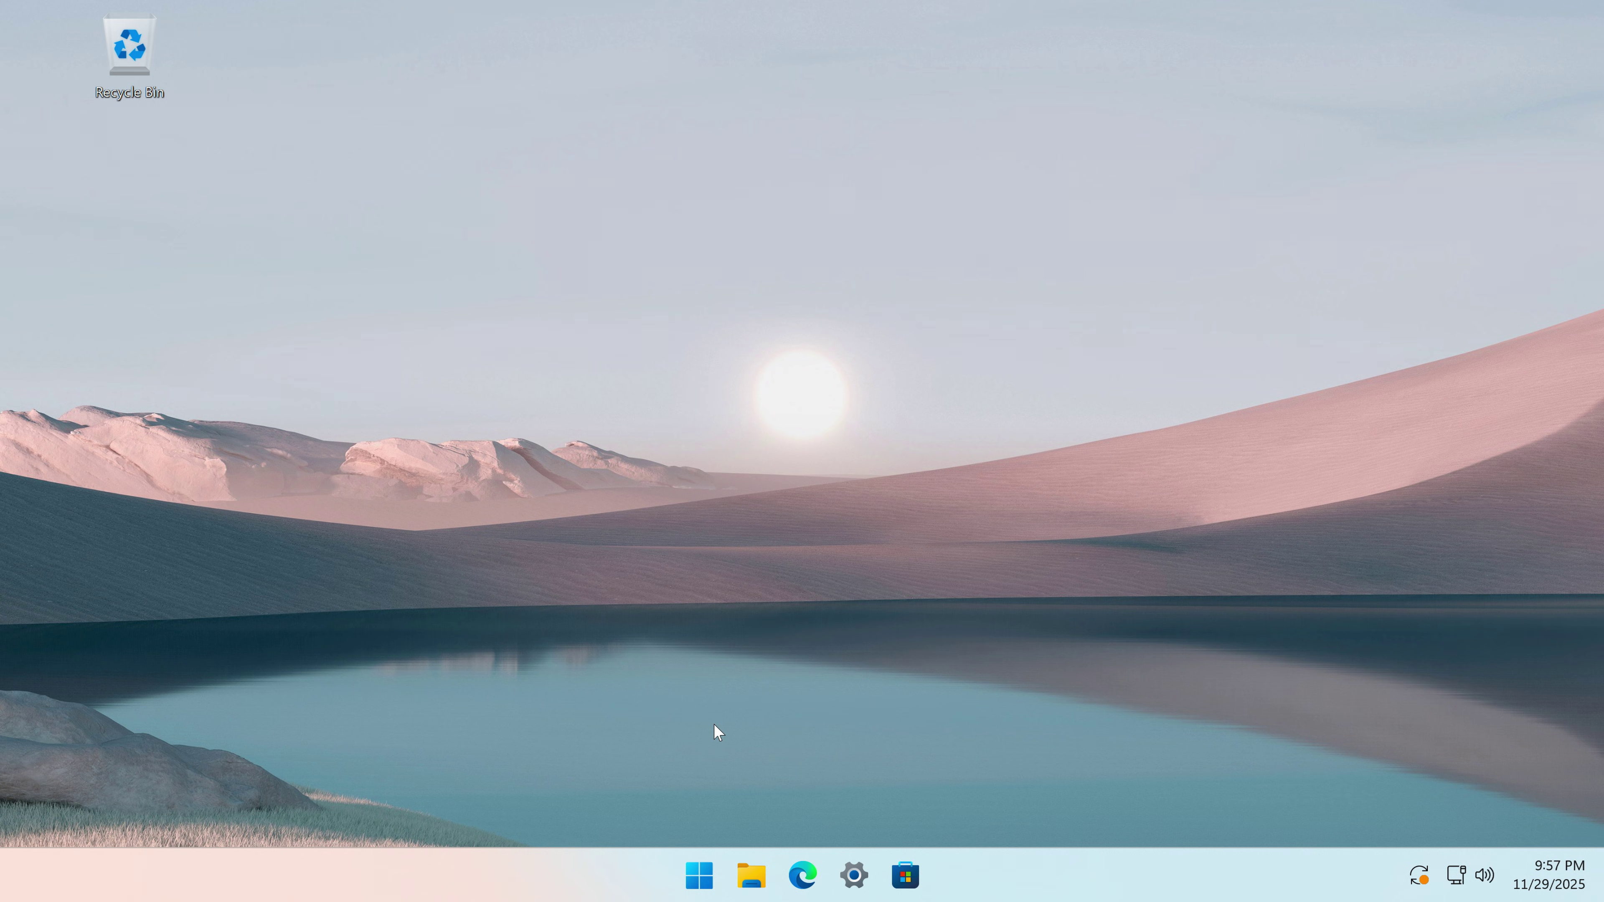
Search the Start menu for 'microsoft', then clear the search.
{"action": "left_click", "coordinate": [700, 878]}
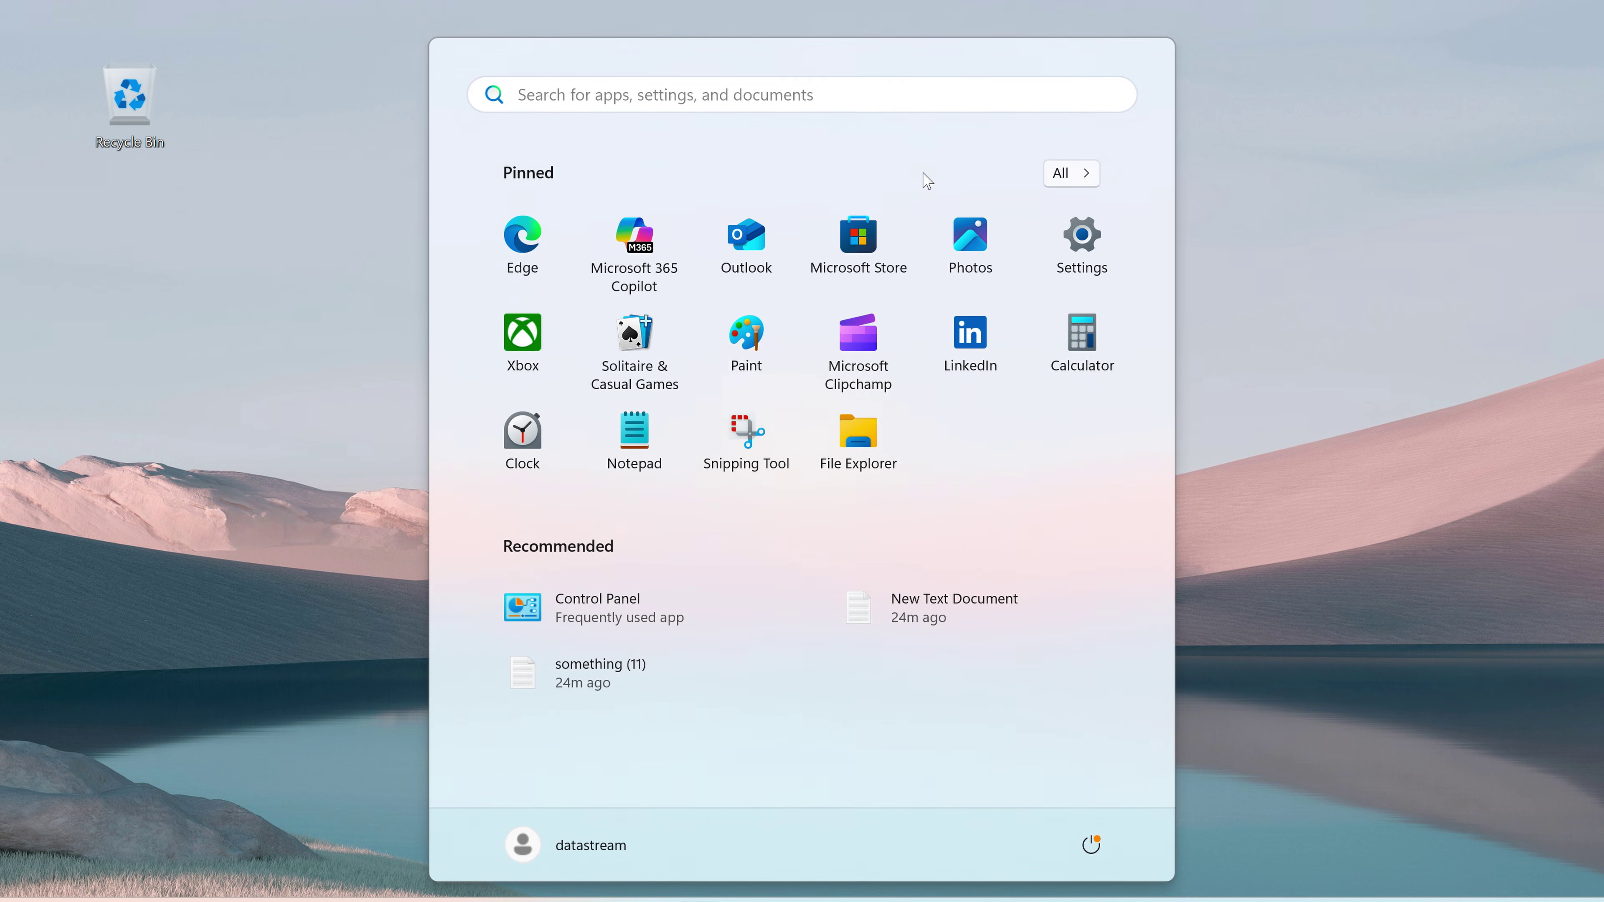
{"action": "type", "text": "microsoft"}
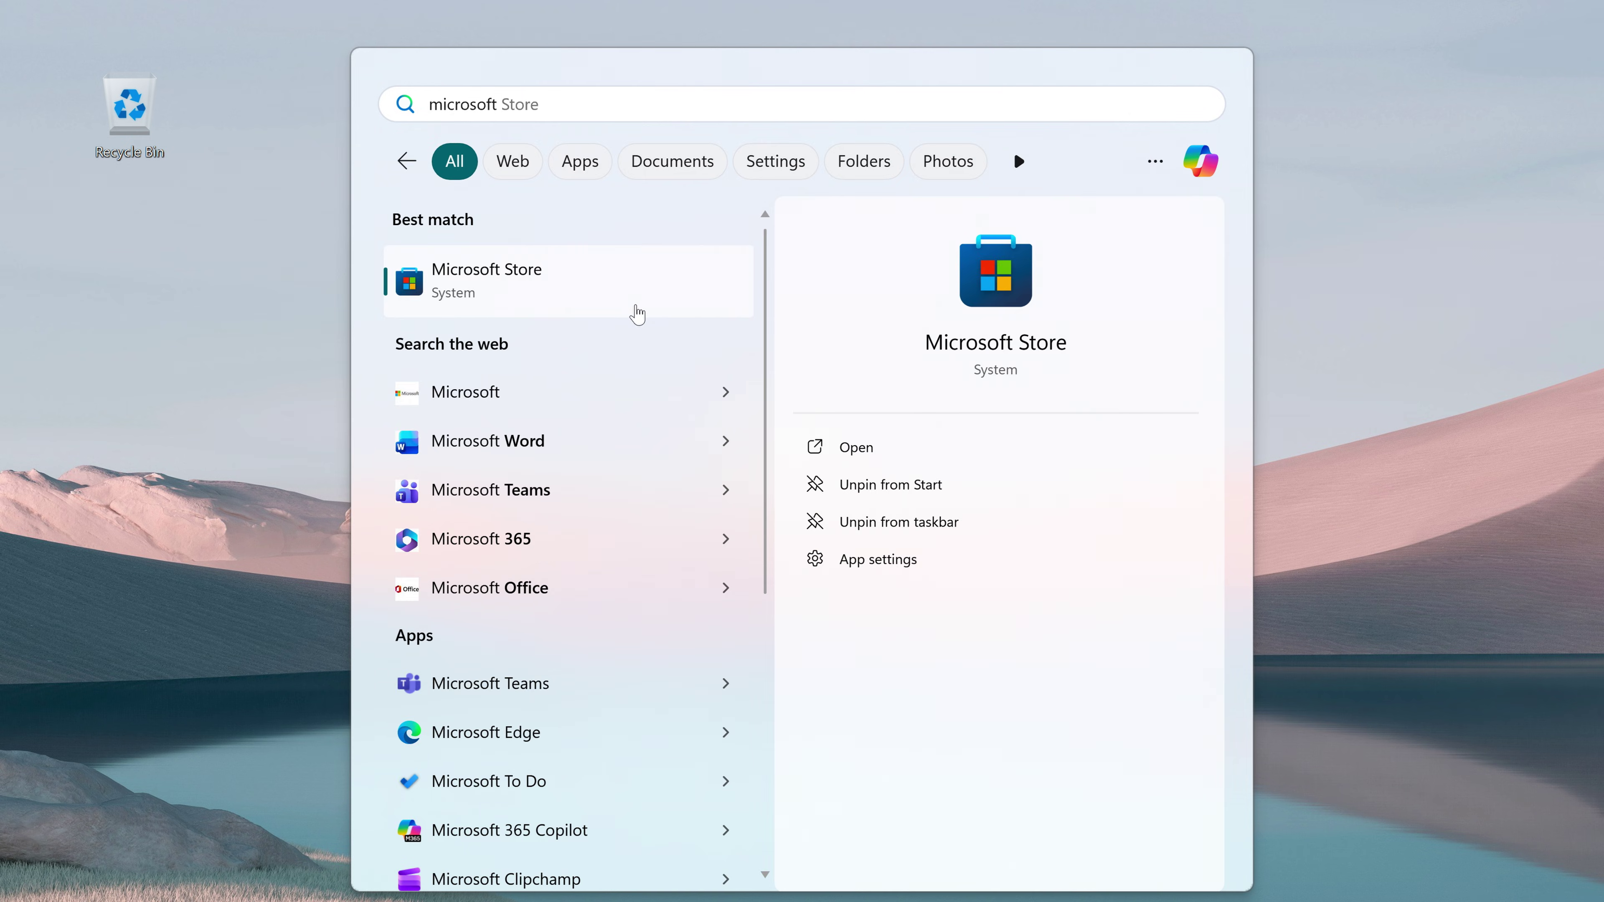
{"action": "key", "text": "BackSpace"}
{"action": "key", "text": "BackSpace"}
{"action": "key", "text": "BackSpace"}
{"action": "key", "text": "BackSpace"}
{"action": "key", "text": "BackSpace"}
{"action": "key", "text": "BackSpace"}
{"action": "key", "text": "BackSpace"}
{"action": "key", "text": "BackSpace"}
{"action": "key", "text": "BackSpace"}
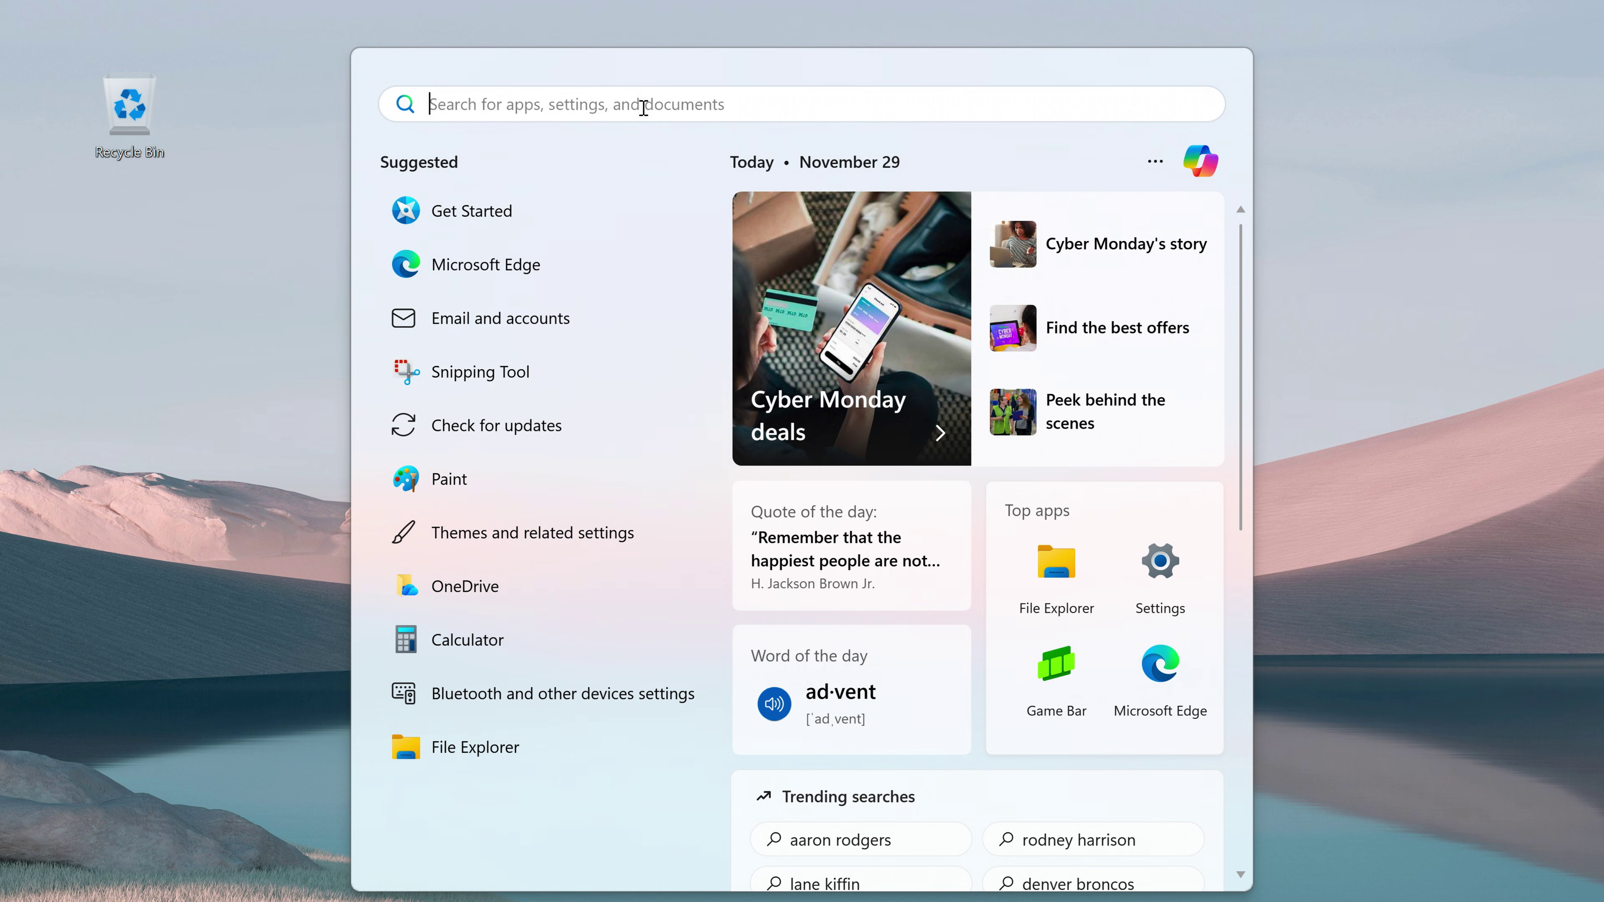
Search the Start menu for 'file' and scroll through the results.
{"action": "type", "text": "file"}
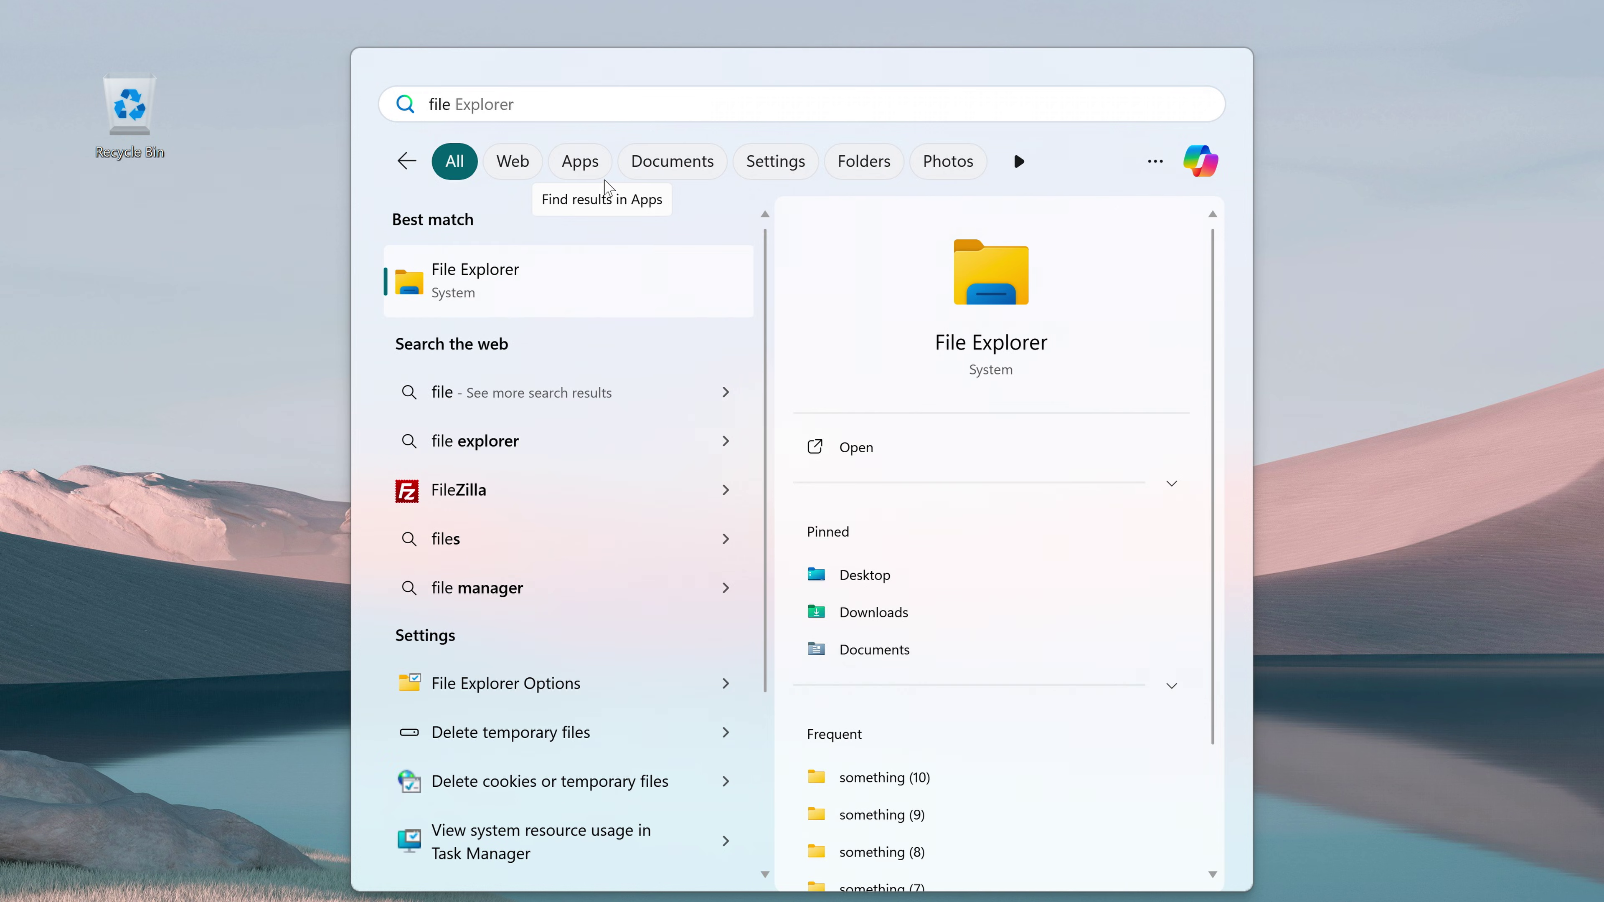
{"action": "scroll", "coordinate": [508, 383], "scroll_direction": "down", "scroll_amount": 3}
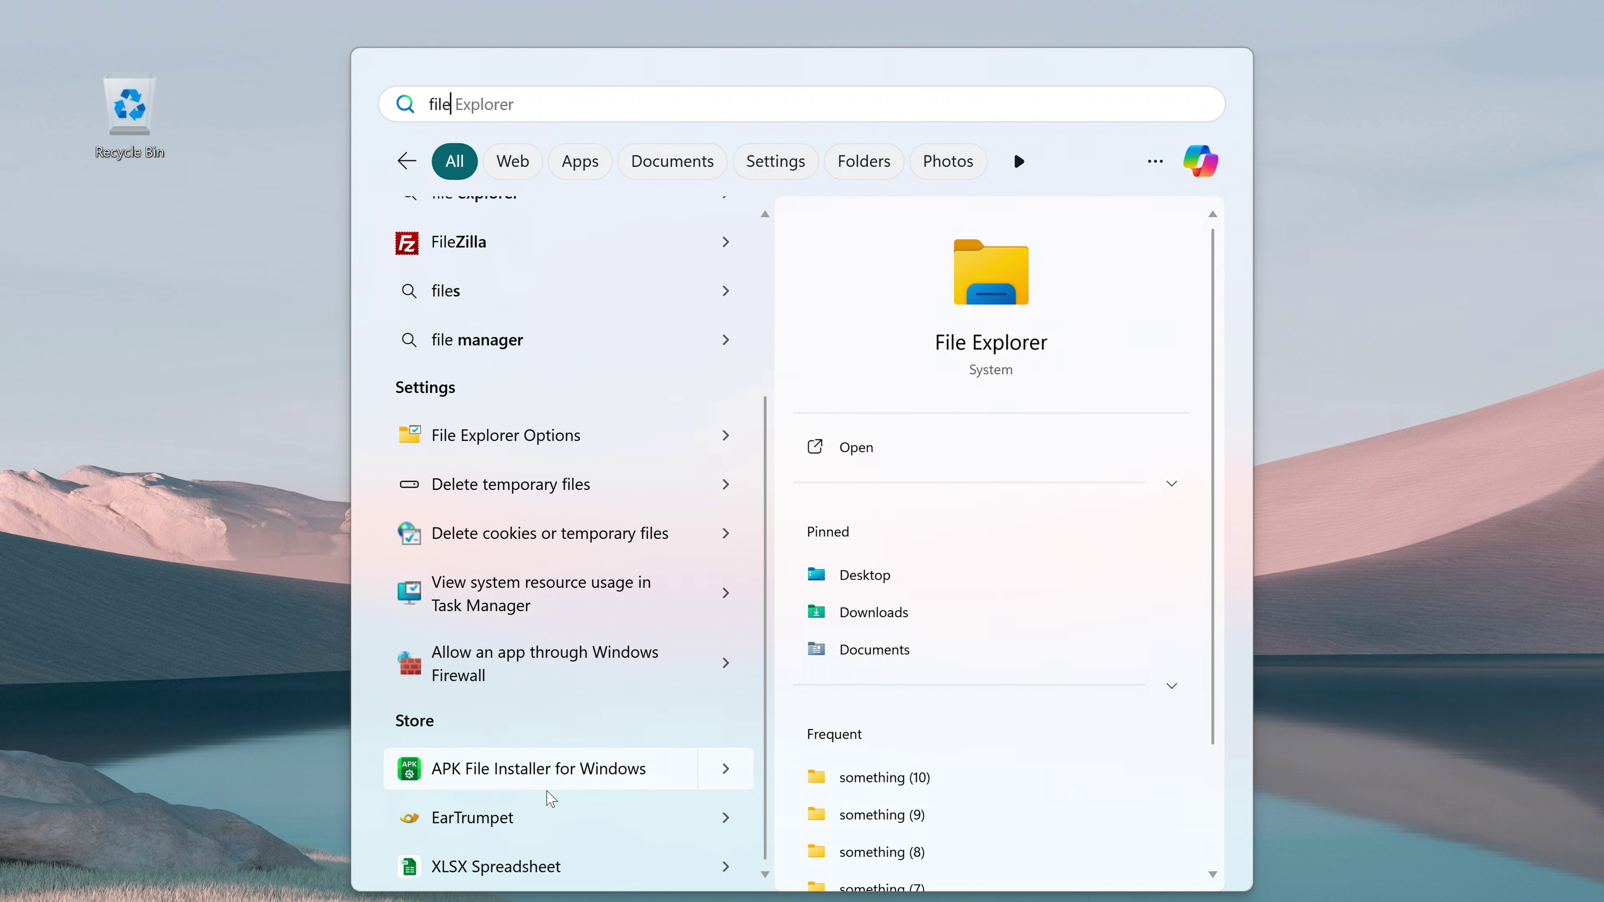
{"action": "scroll", "coordinate": [550, 797], "scroll_direction": "up", "scroll_amount": 3}
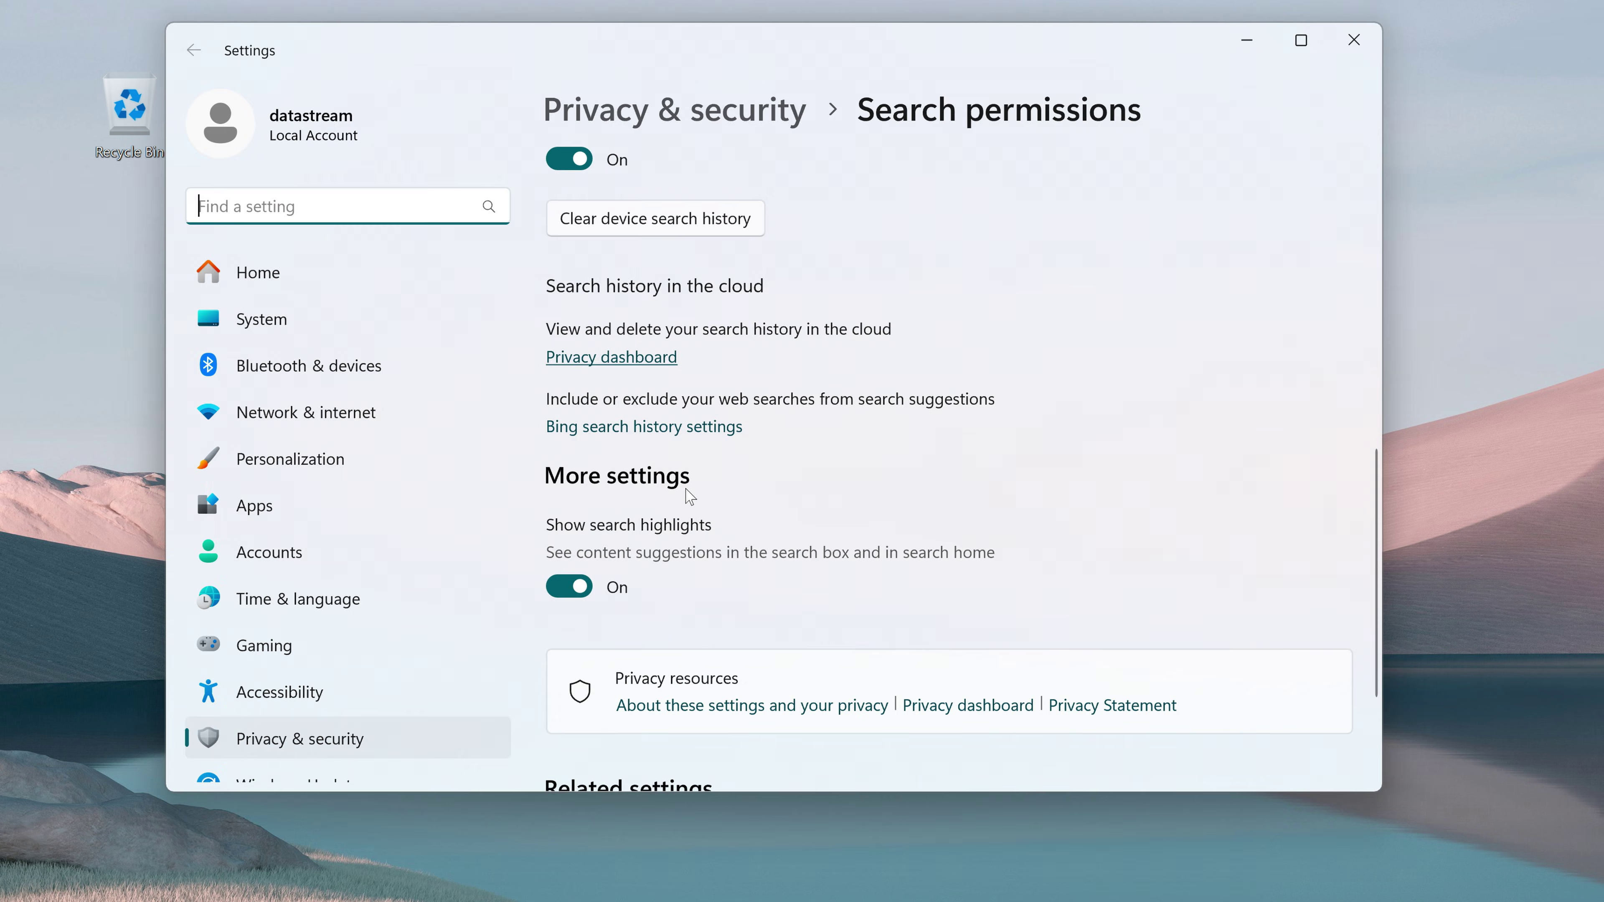
{"action": "scroll", "coordinate": [688, 490], "scroll_direction": "up", "scroll_amount": 1}
{"action": "scroll", "coordinate": [688, 490], "scroll_direction": "down", "scroll_amount": 1}
{"action": "scroll", "coordinate": [948, 455], "scroll_direction": "up", "scroll_amount": 5}
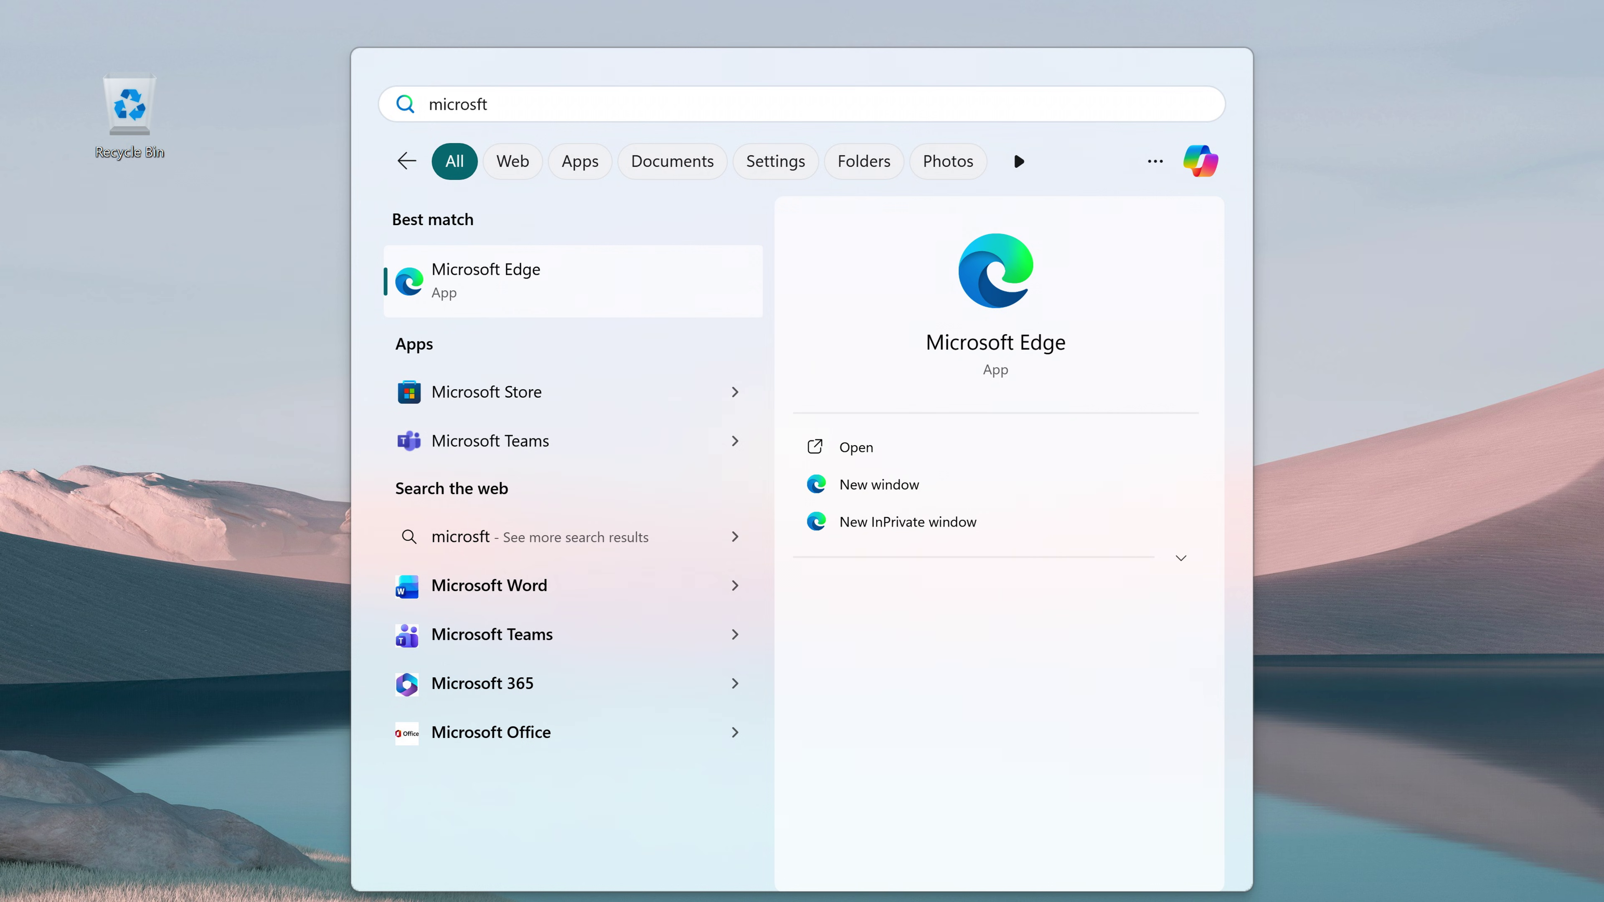
Clear the search, scroll through the Today feed, and ask Copilot from the search panel.
{"action": "key", "text": "BackSpace"}
{"action": "key", "text": "BackSpace"}
{"action": "key", "text": "BackSpace"}
{"action": "key", "text": "BackSpace"}
{"action": "key", "text": "BackSpace"}
{"action": "key", "text": "BackSpace"}
{"action": "key", "text": "BackSpace"}
{"action": "key", "text": "BackSpace"}
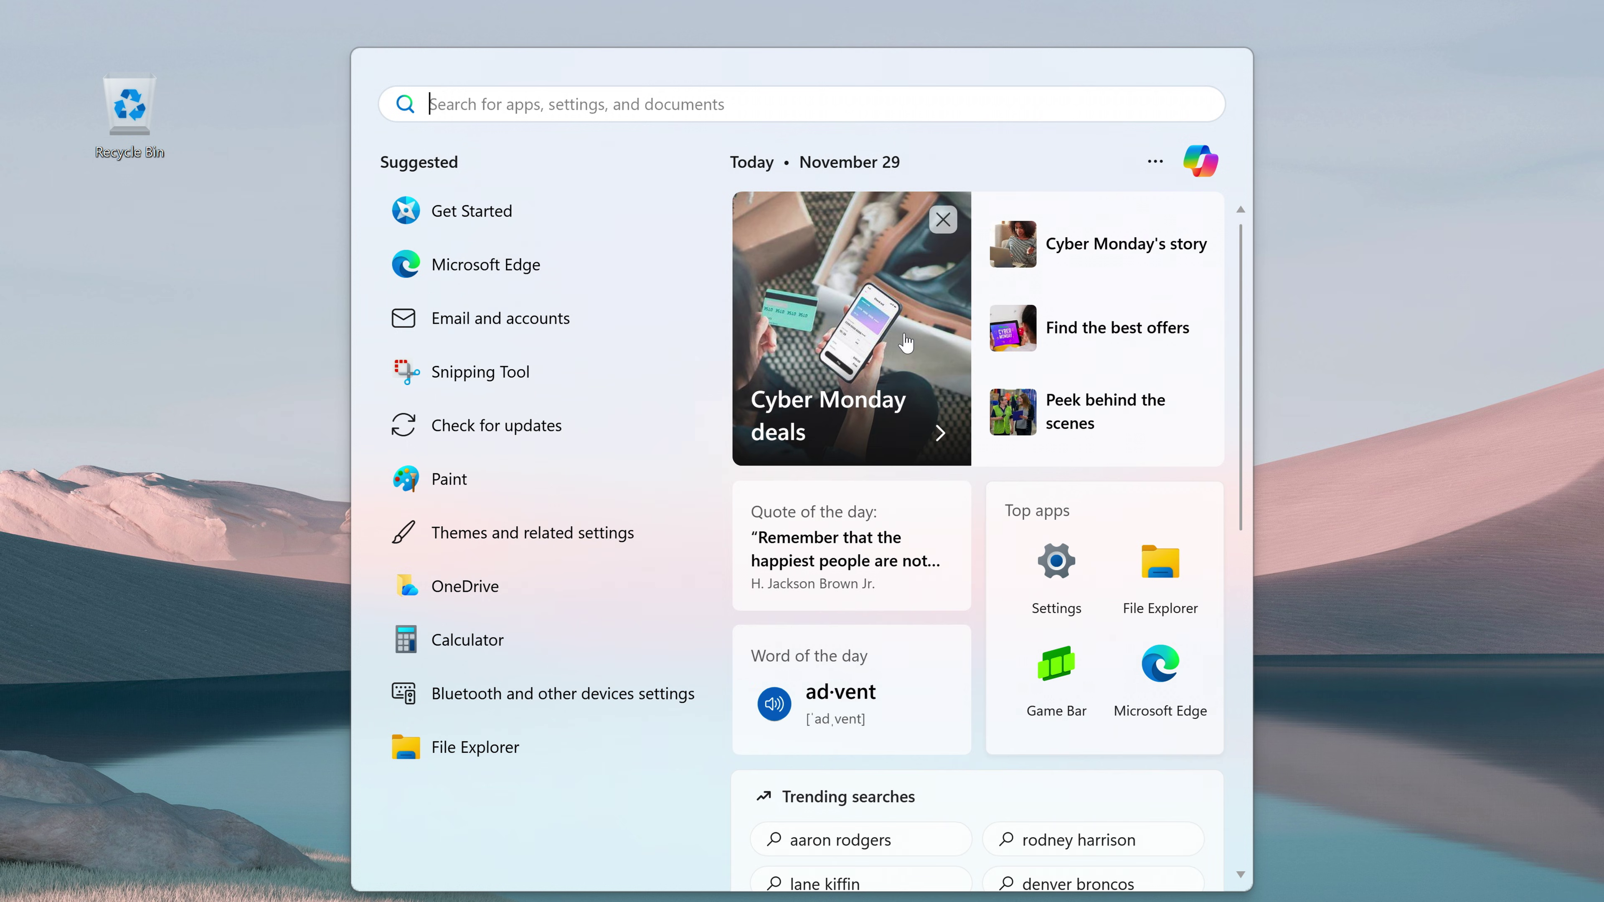
{"action": "scroll", "coordinate": [906, 343], "scroll_direction": "down", "scroll_amount": 5}
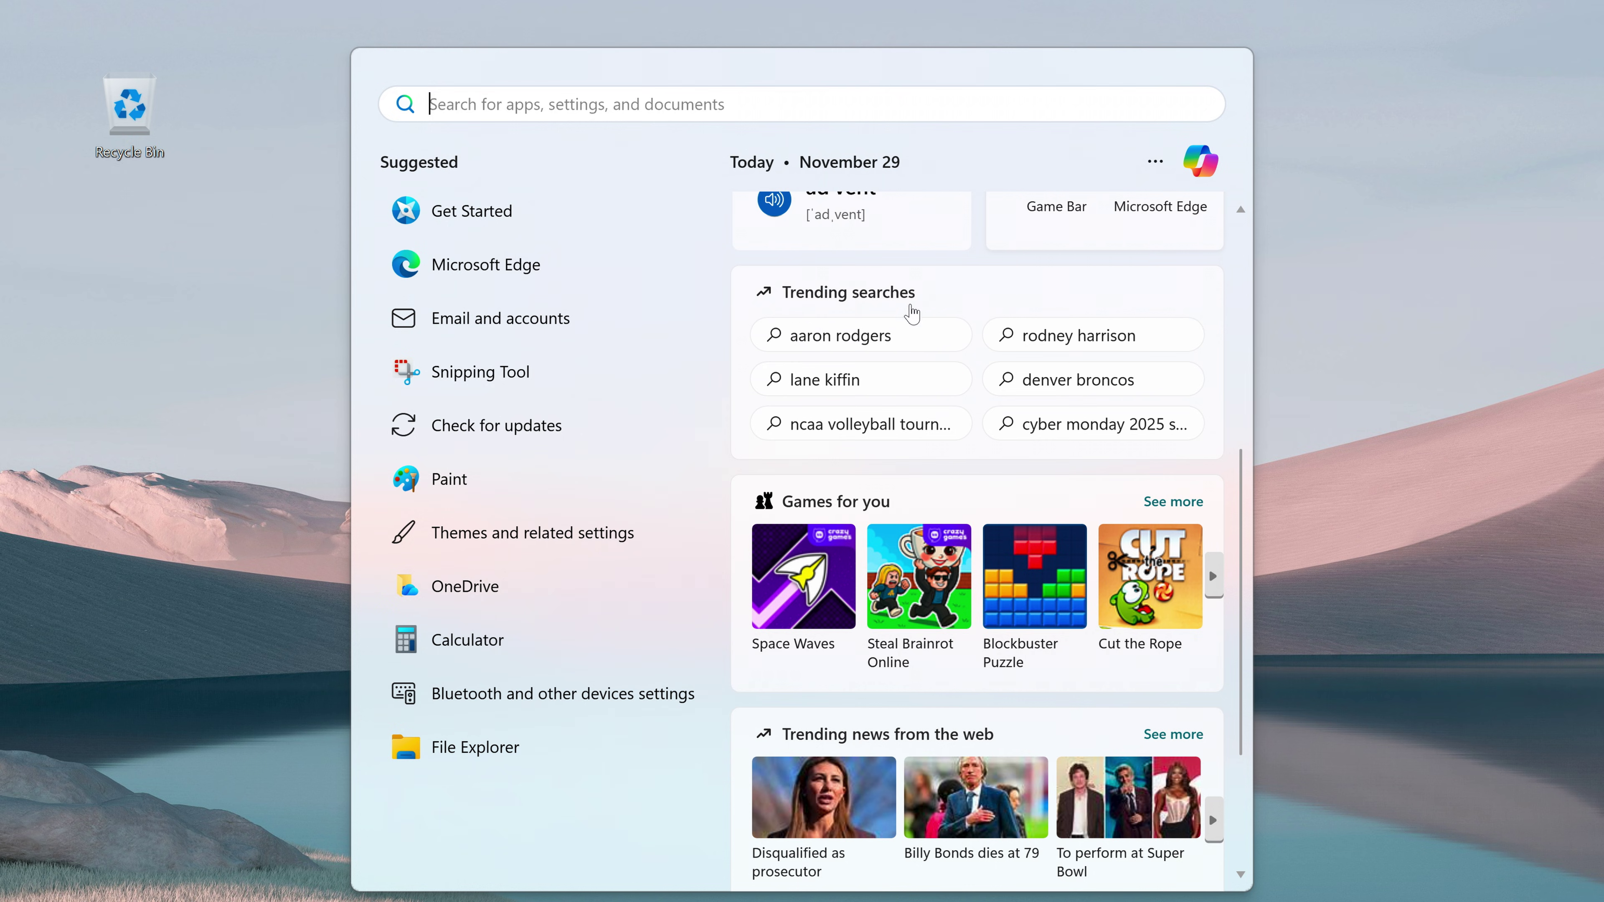
{"action": "scroll", "coordinate": [870, 693], "scroll_direction": "down", "scroll_amount": 3}
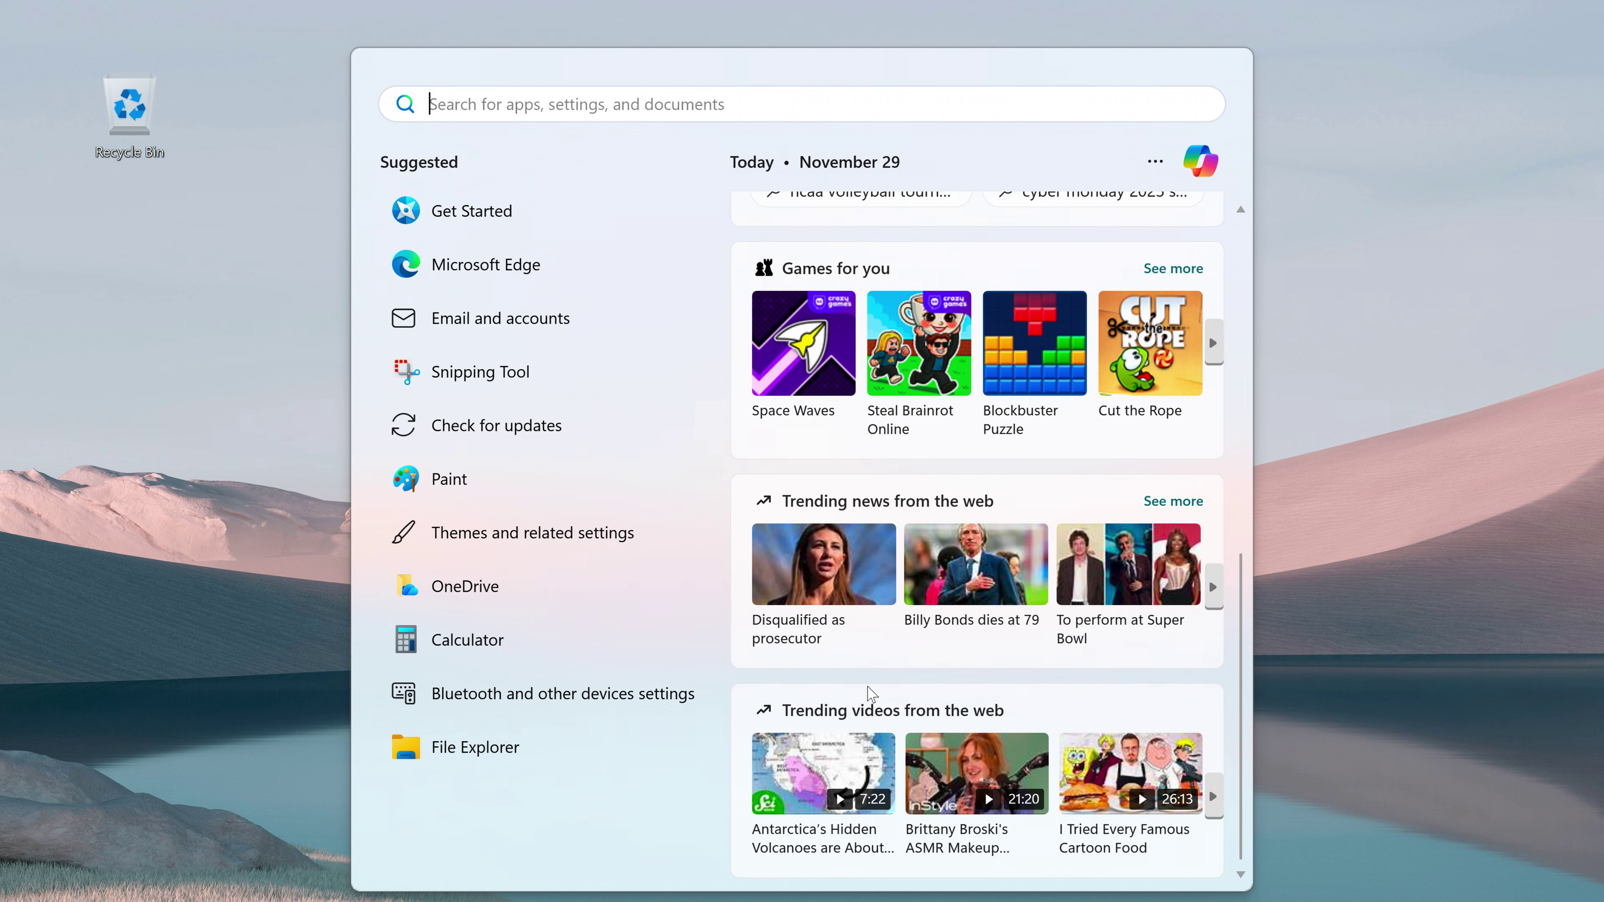
{"action": "scroll", "coordinate": [922, 496], "scroll_direction": "up", "scroll_amount": 8}
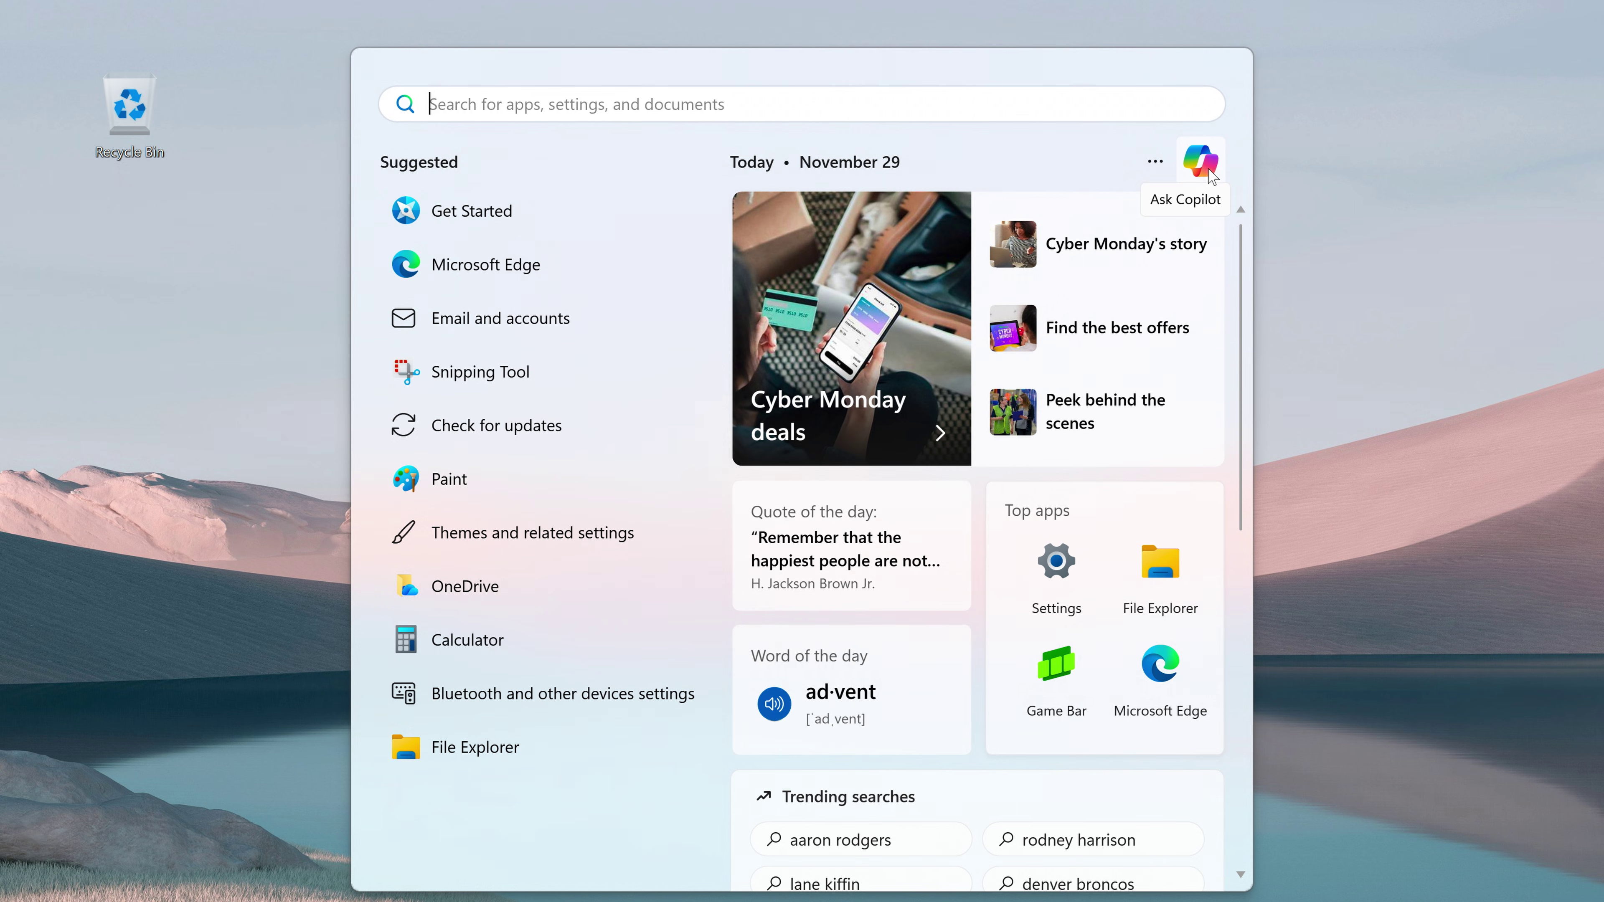
{"action": "left_click", "coordinate": [1200, 166]}
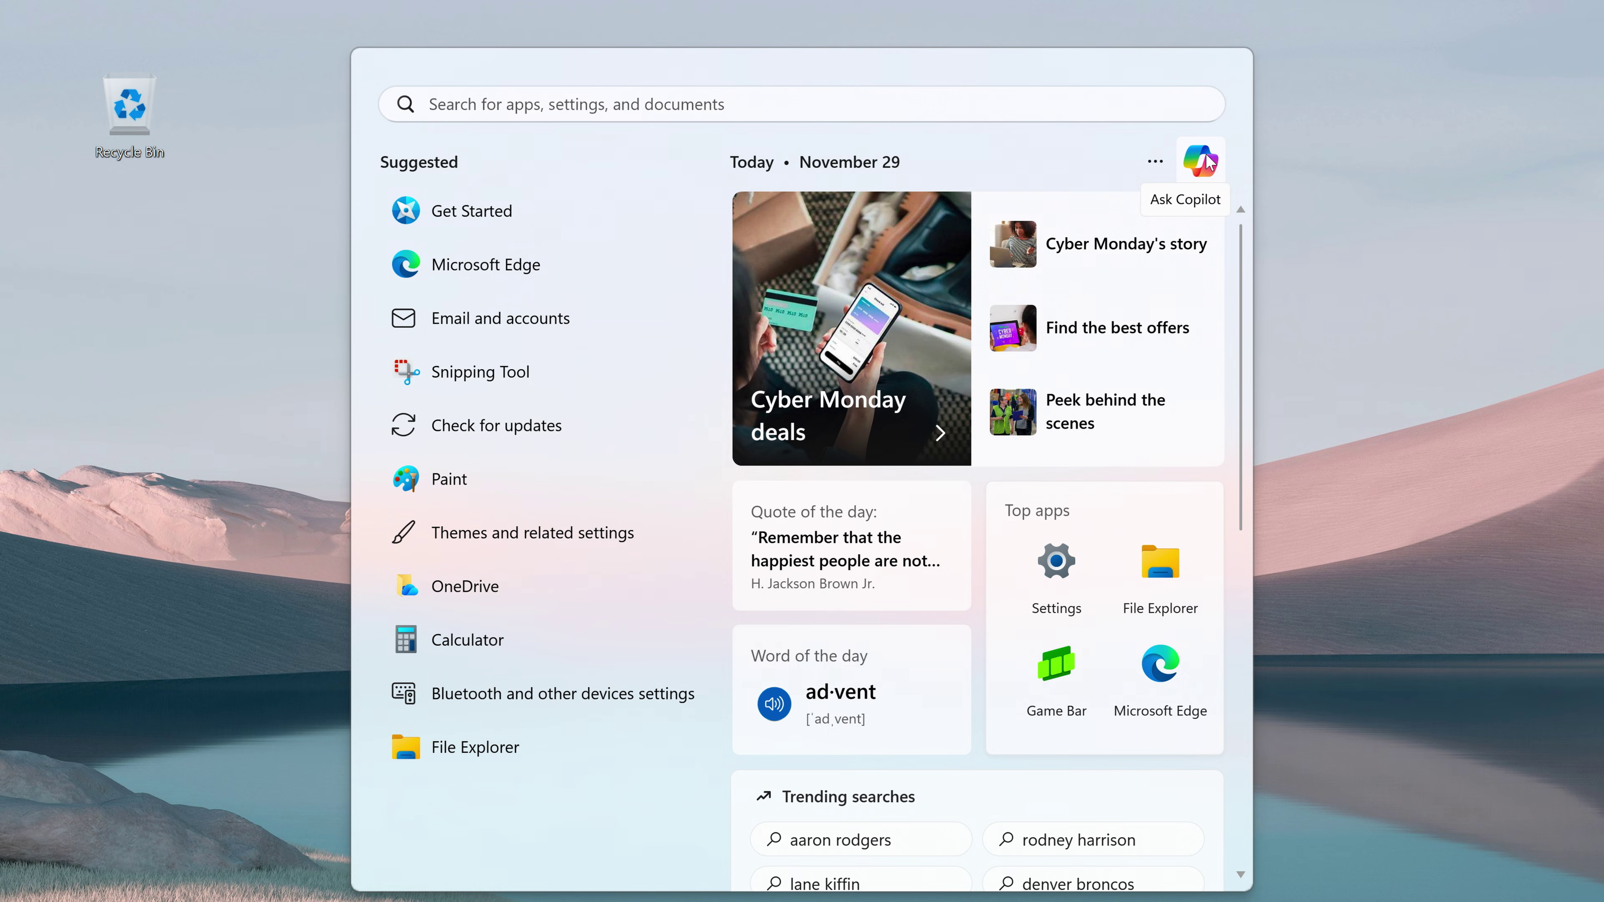
{"action": "left_click", "coordinate": [1202, 166]}
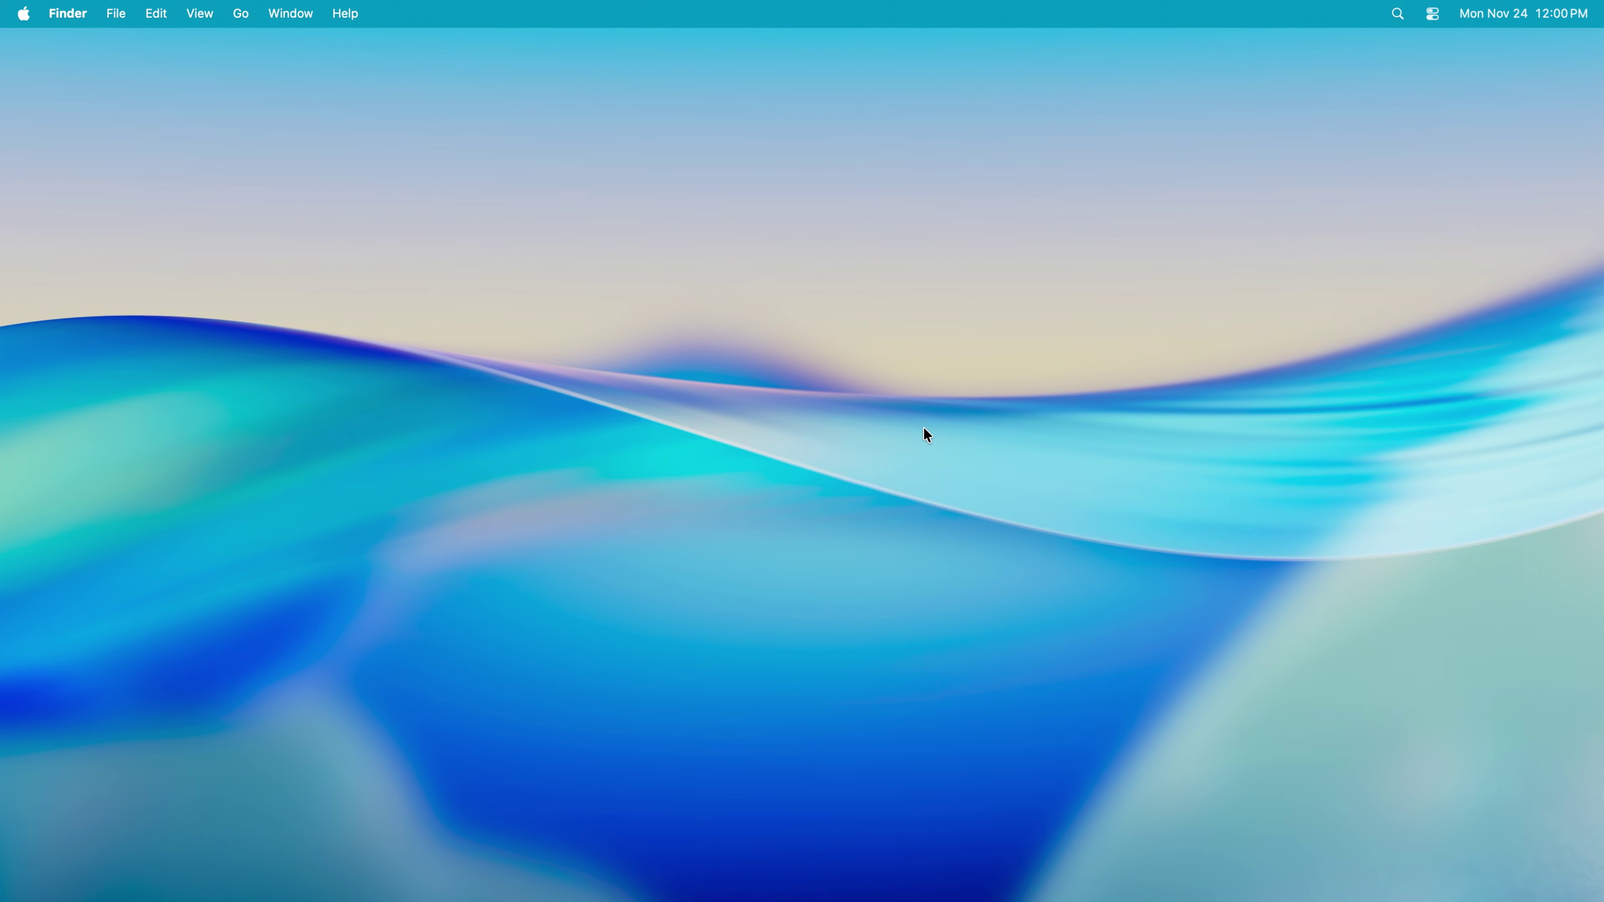
Reopen Spotlight and try its Applications and Files views.
{"action": "left_click", "coordinate": [1400, 20]}
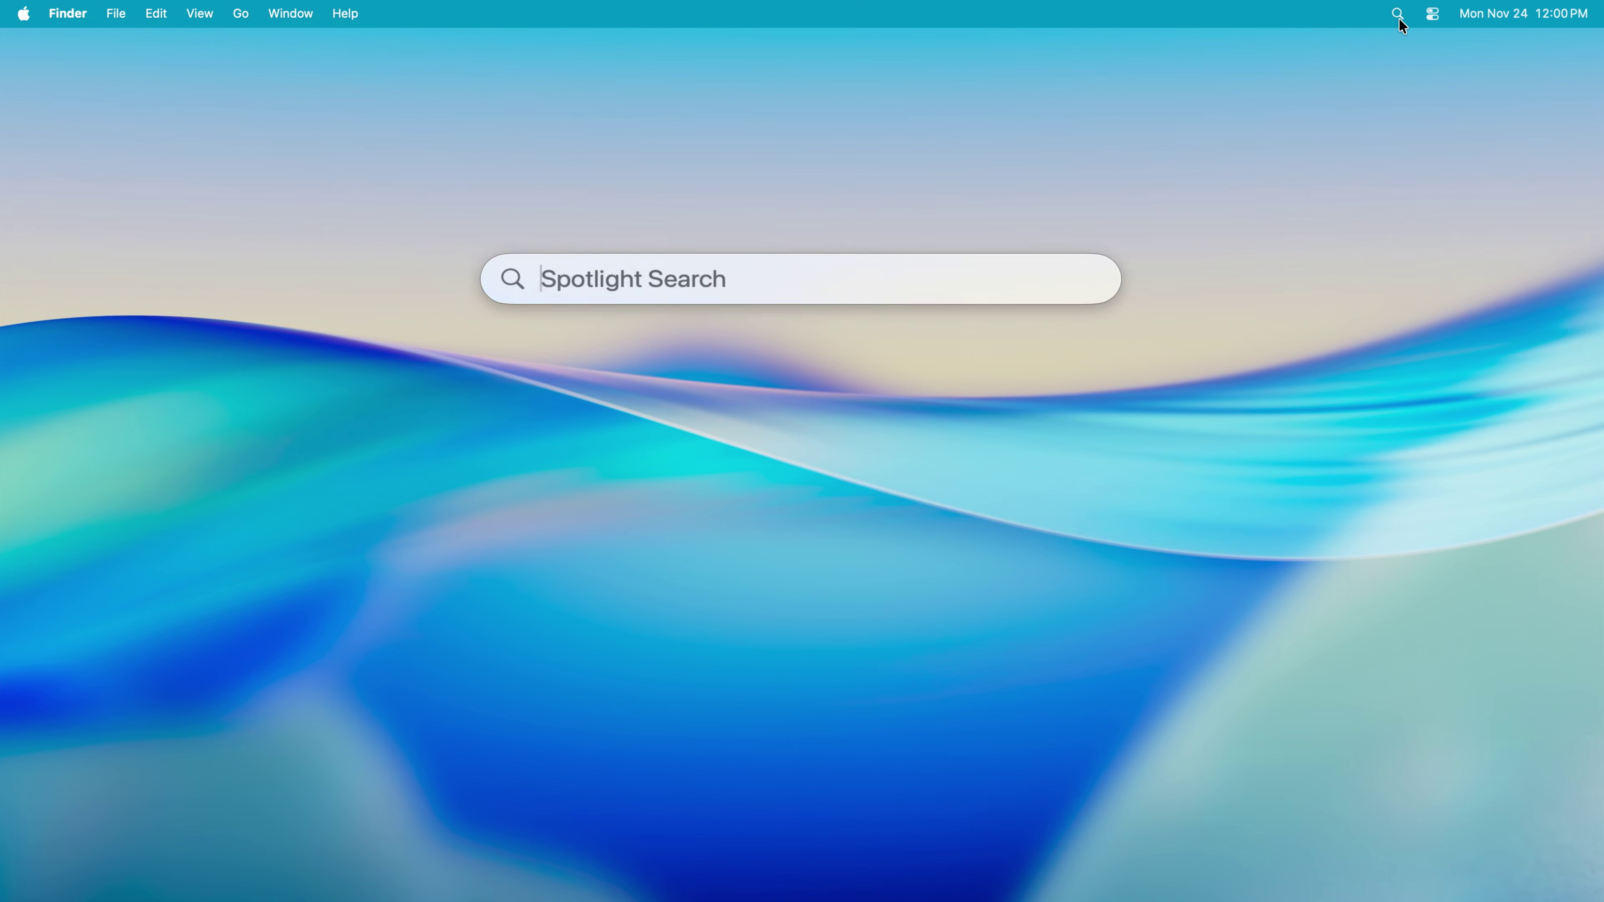
{"action": "left_click", "coordinate": [988, 352]}
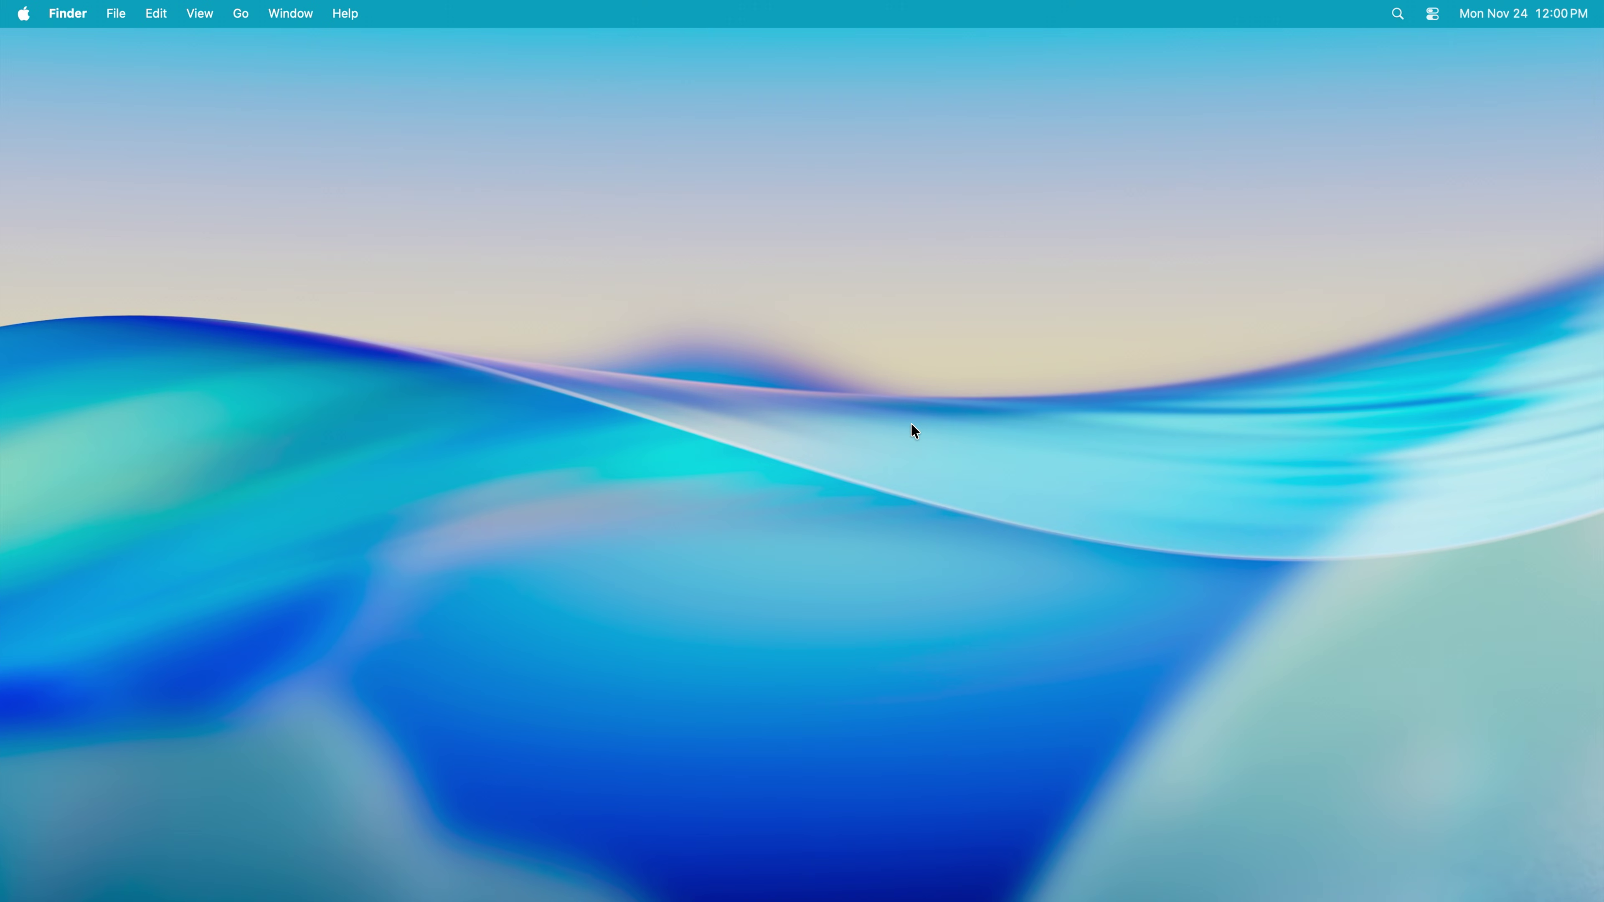
{"action": "key", "text": "super+space"}
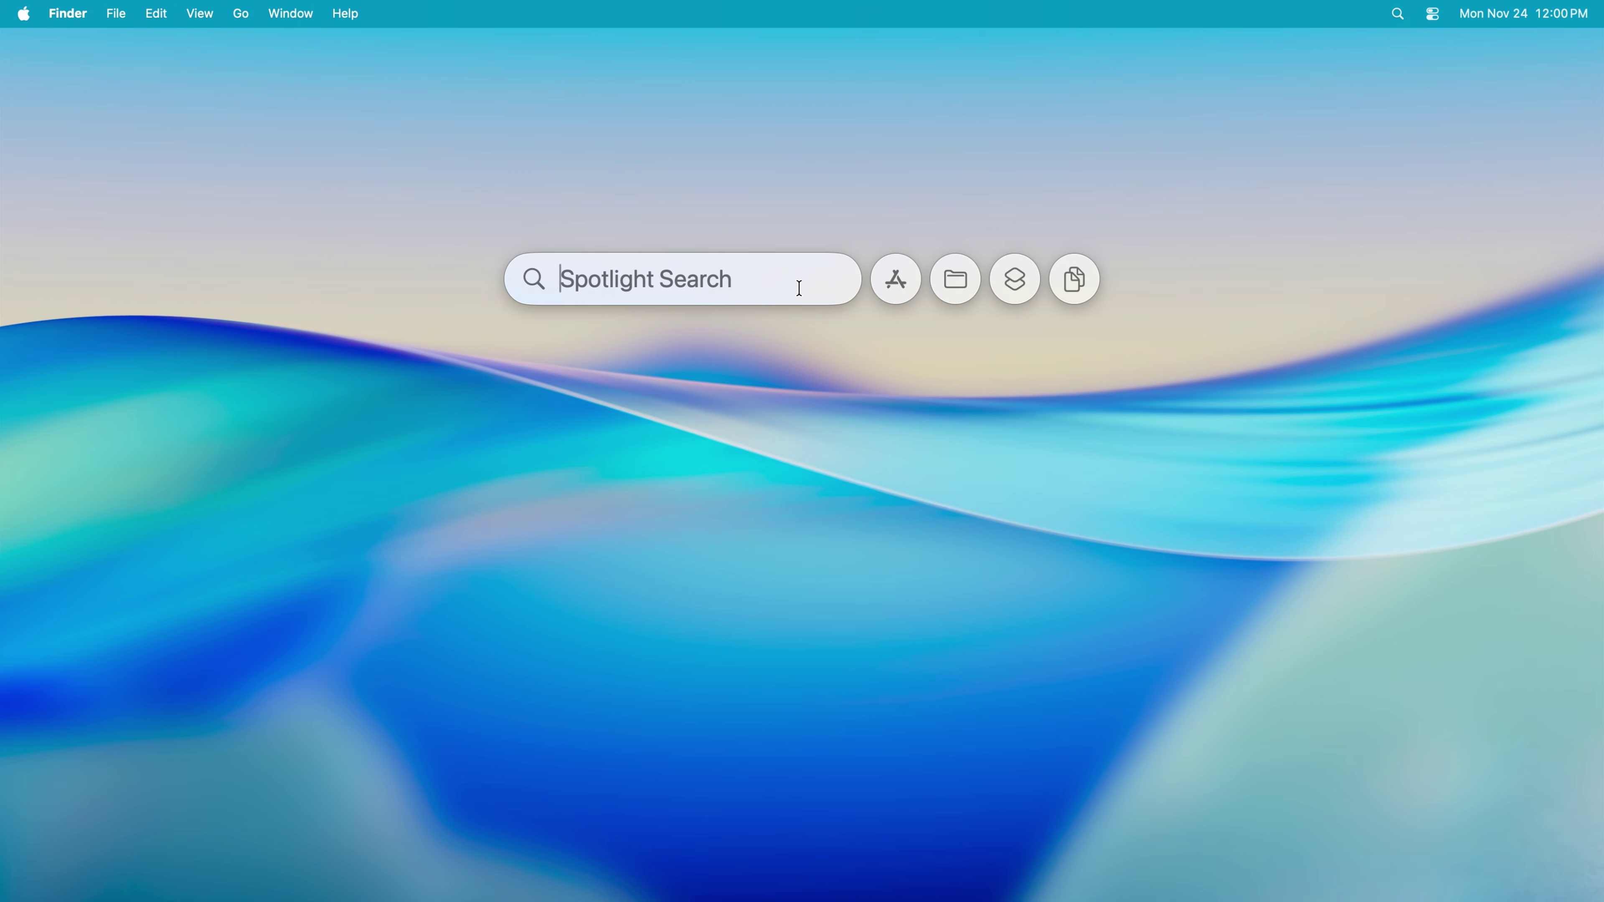
{"action": "key", "text": "super+1"}
{"action": "key", "text": "Escape"}
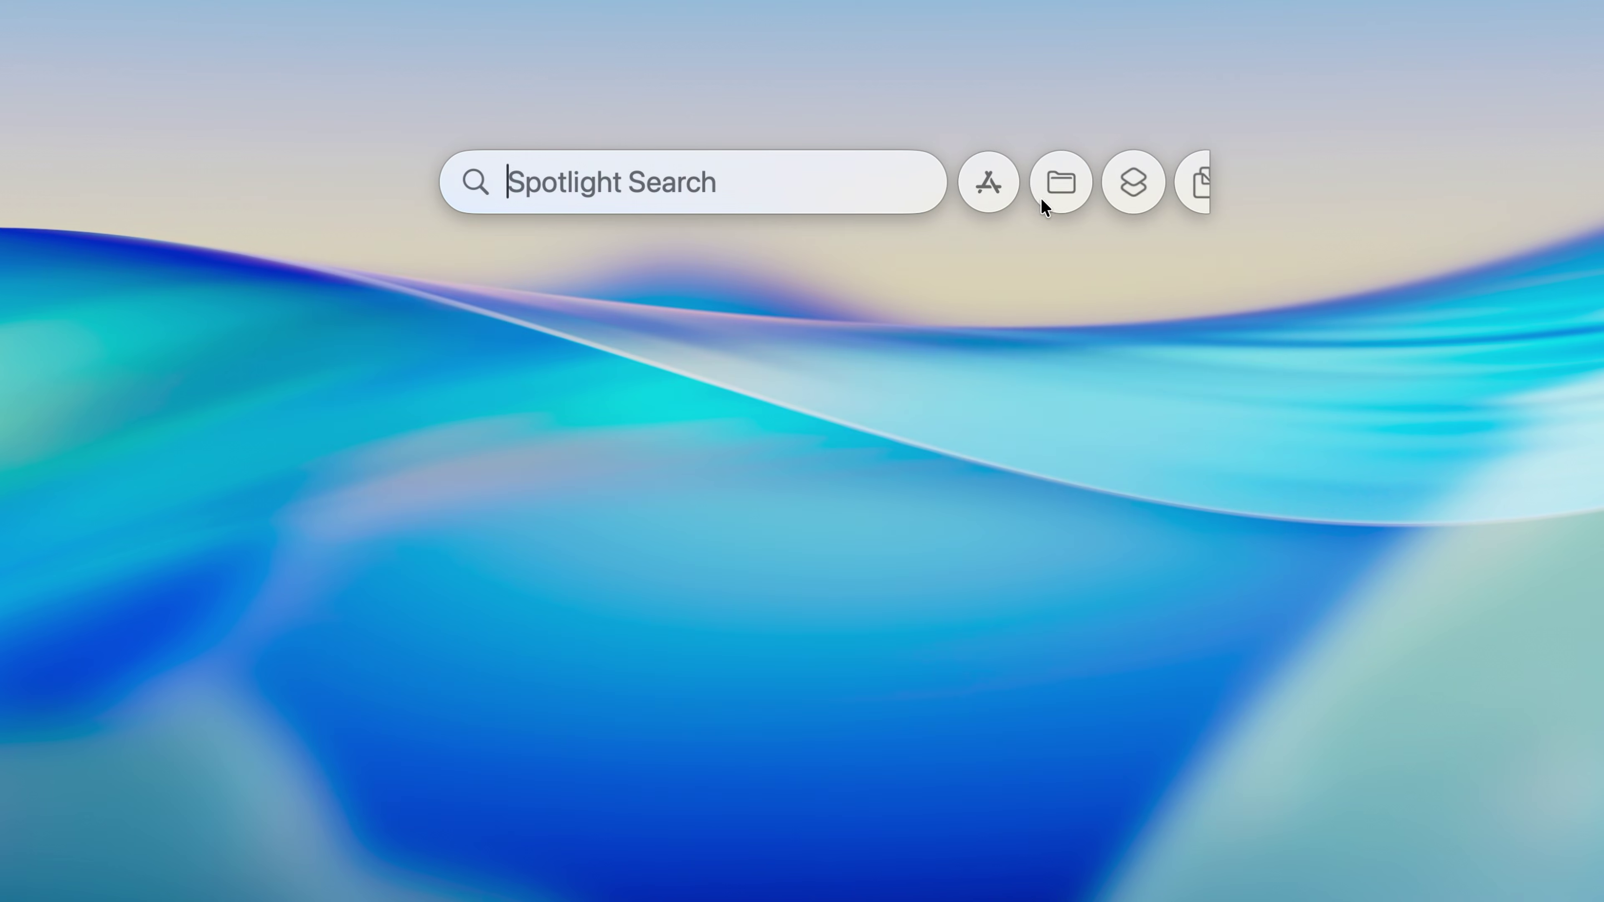
{"action": "left_click", "coordinate": [1041, 200]}
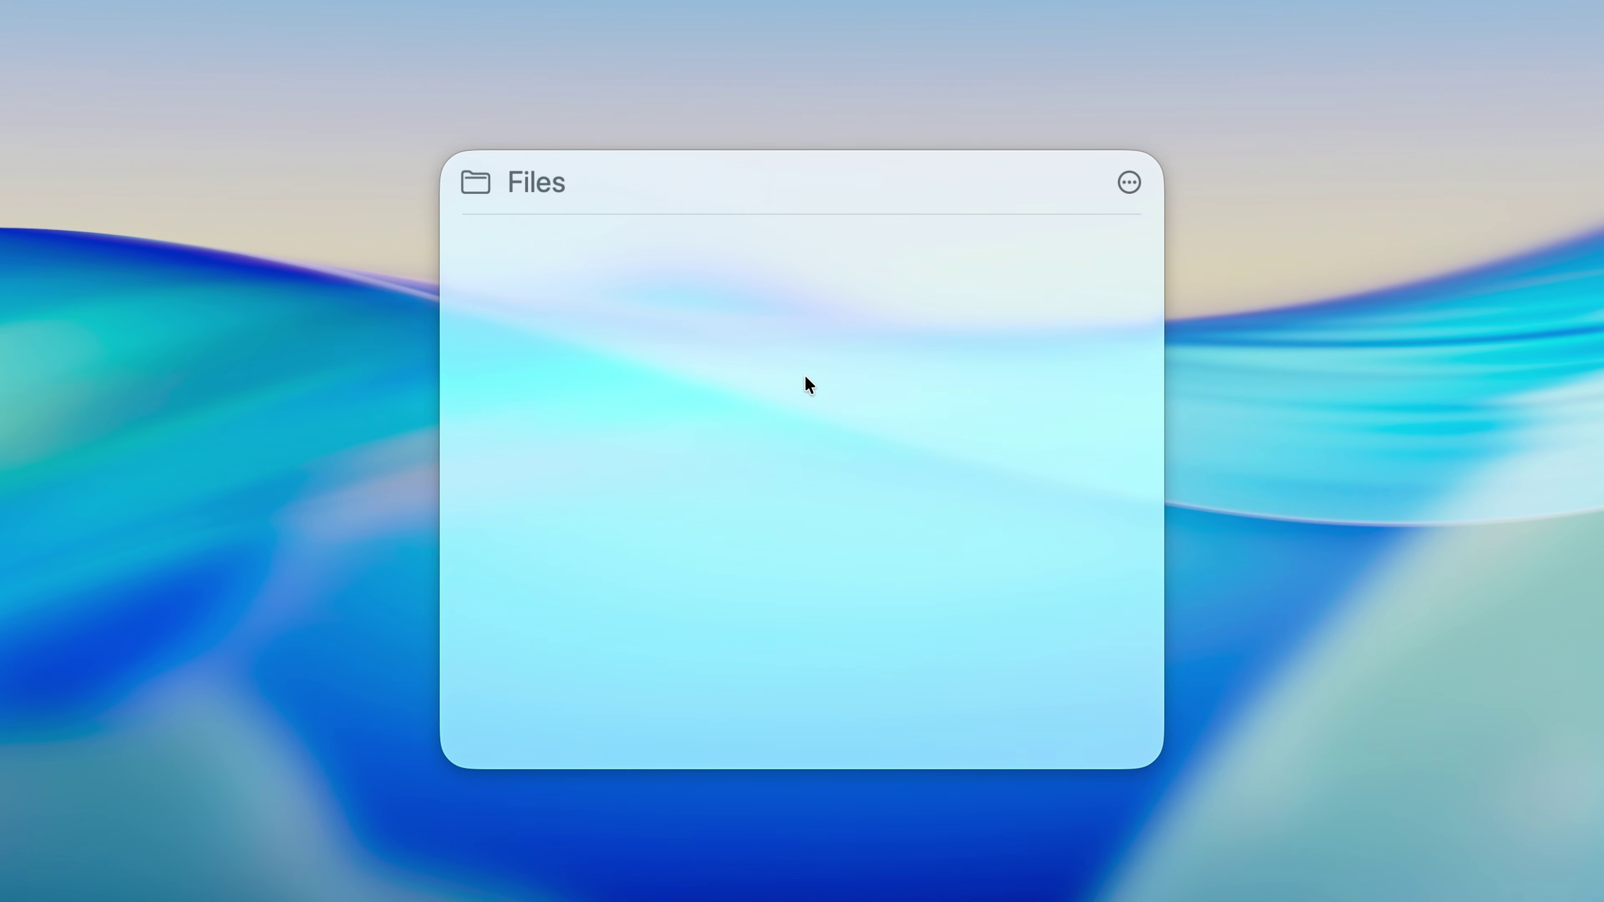
{"action": "key", "text": "Escape"}
Search Spotlight for 'calculator', browse the results, then clear the query.
{"action": "type", "text": "calculator"}
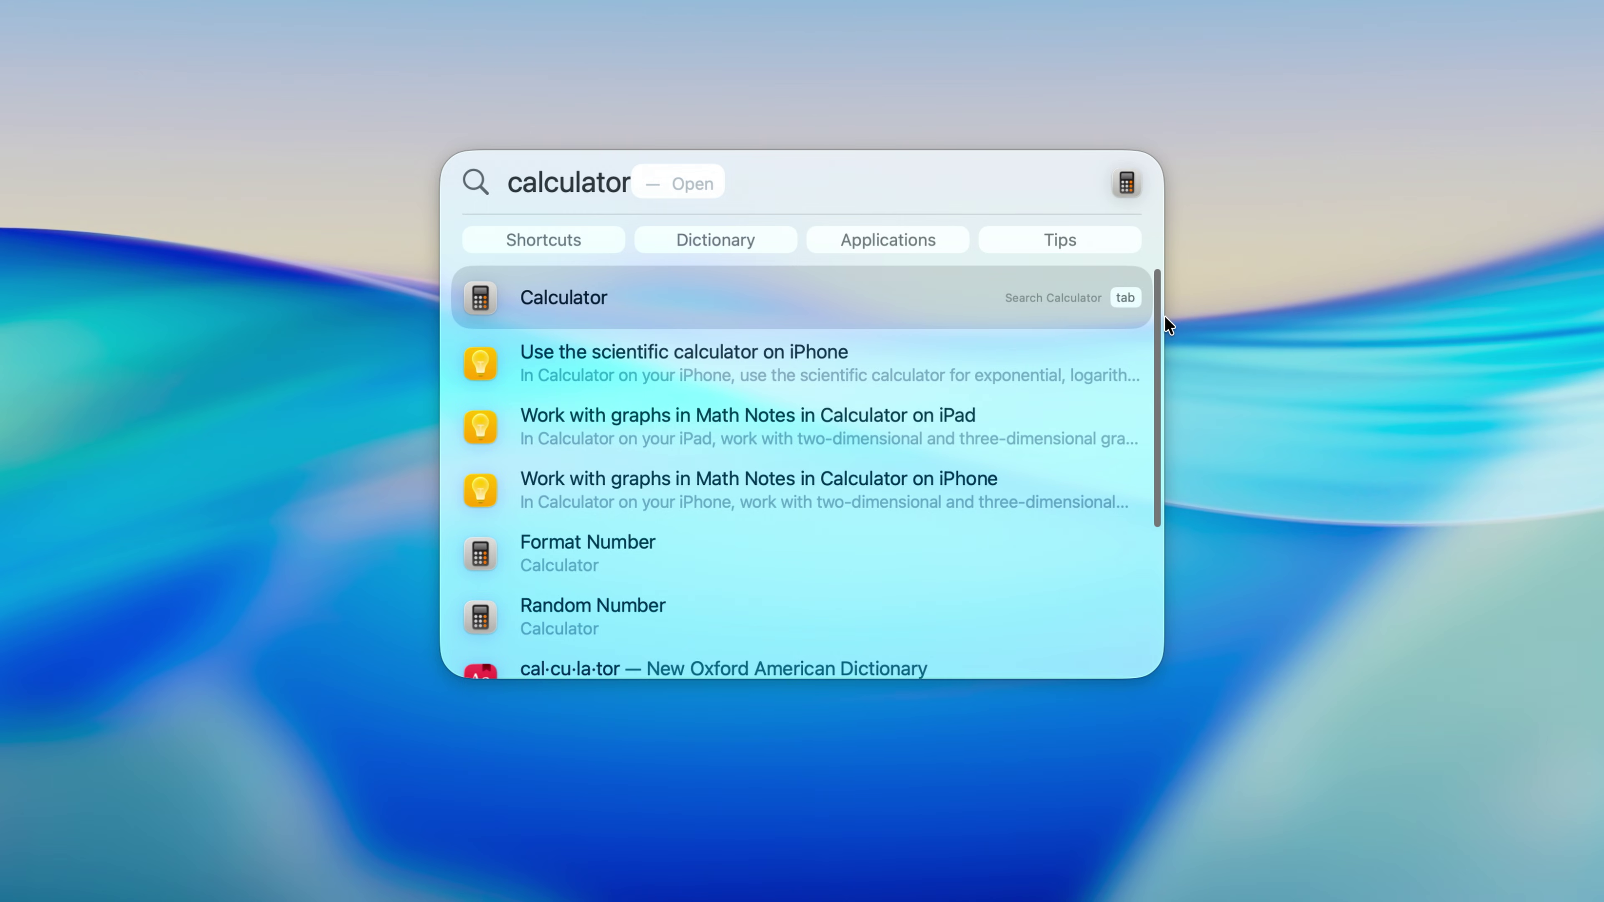
{"action": "key", "text": "Down"}
{"action": "scroll", "coordinate": [865, 452], "scroll_direction": "down", "scroll_amount": 3}
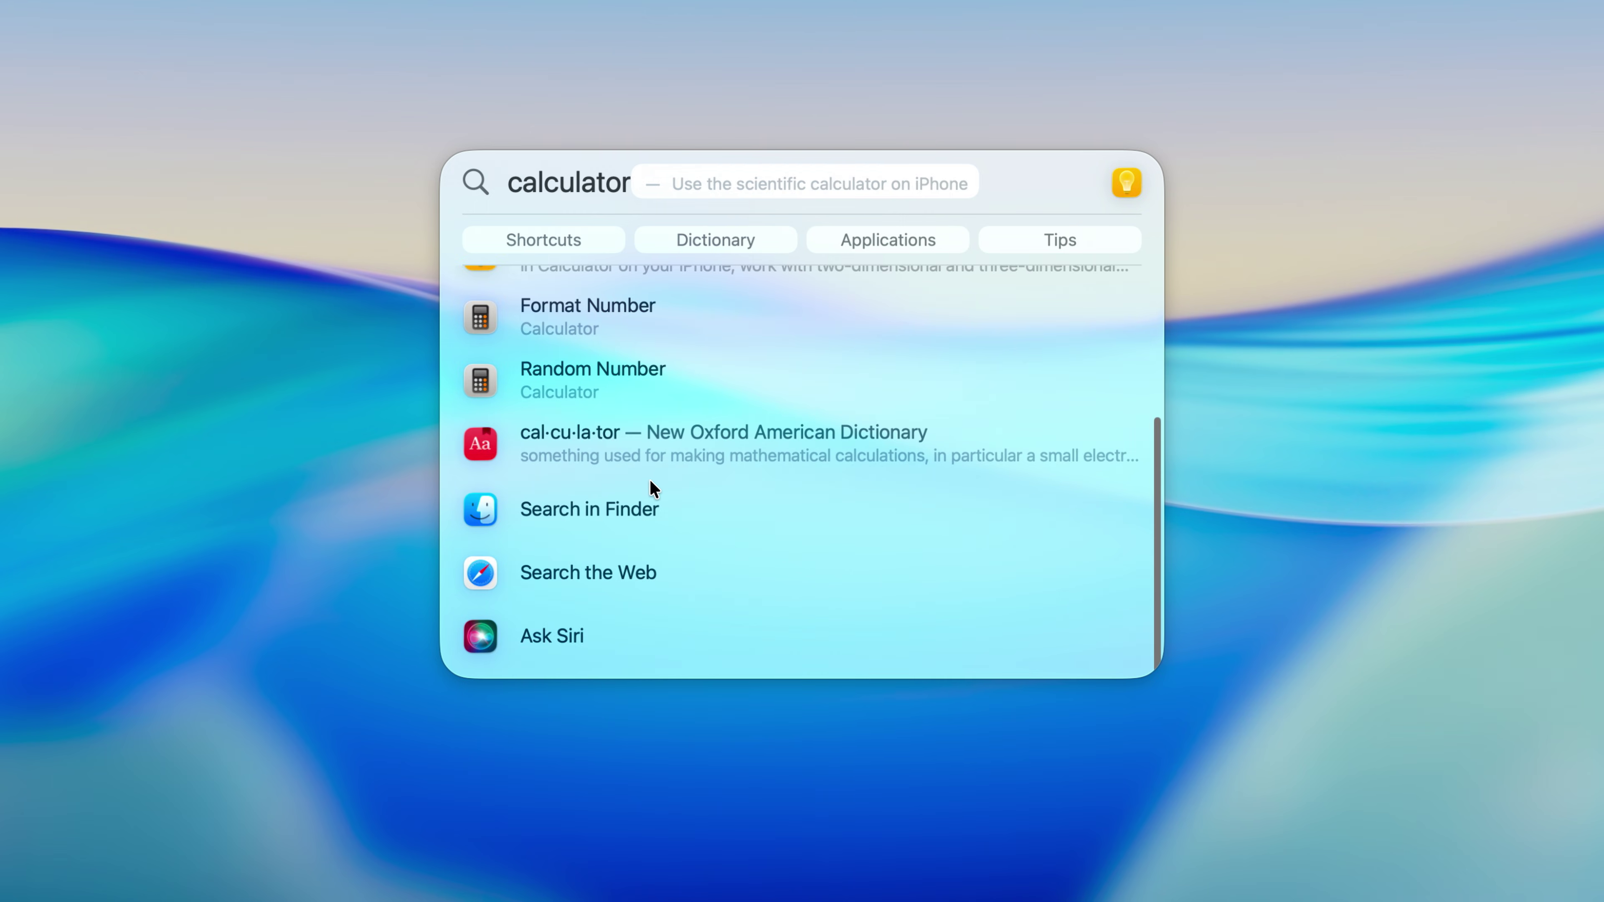
{"action": "key", "text": "Escape"}
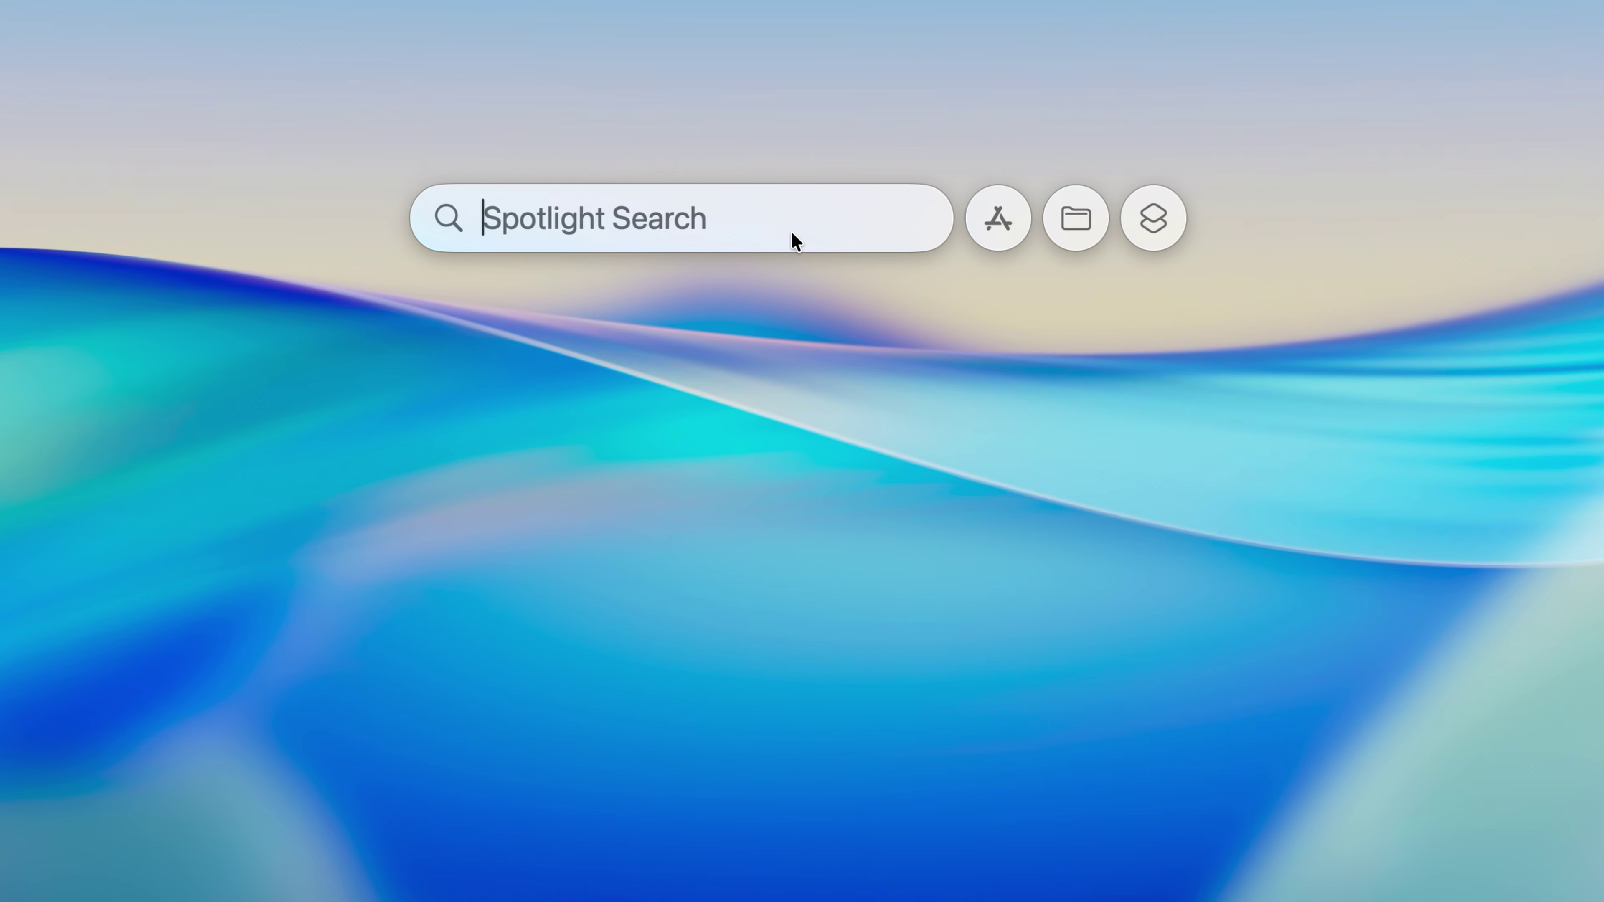
Search Spotlight for 'kind: Application' to list apps like TextEdit, then switch Spotlight to Files mode.
{"action": "type", "text": "kind"}
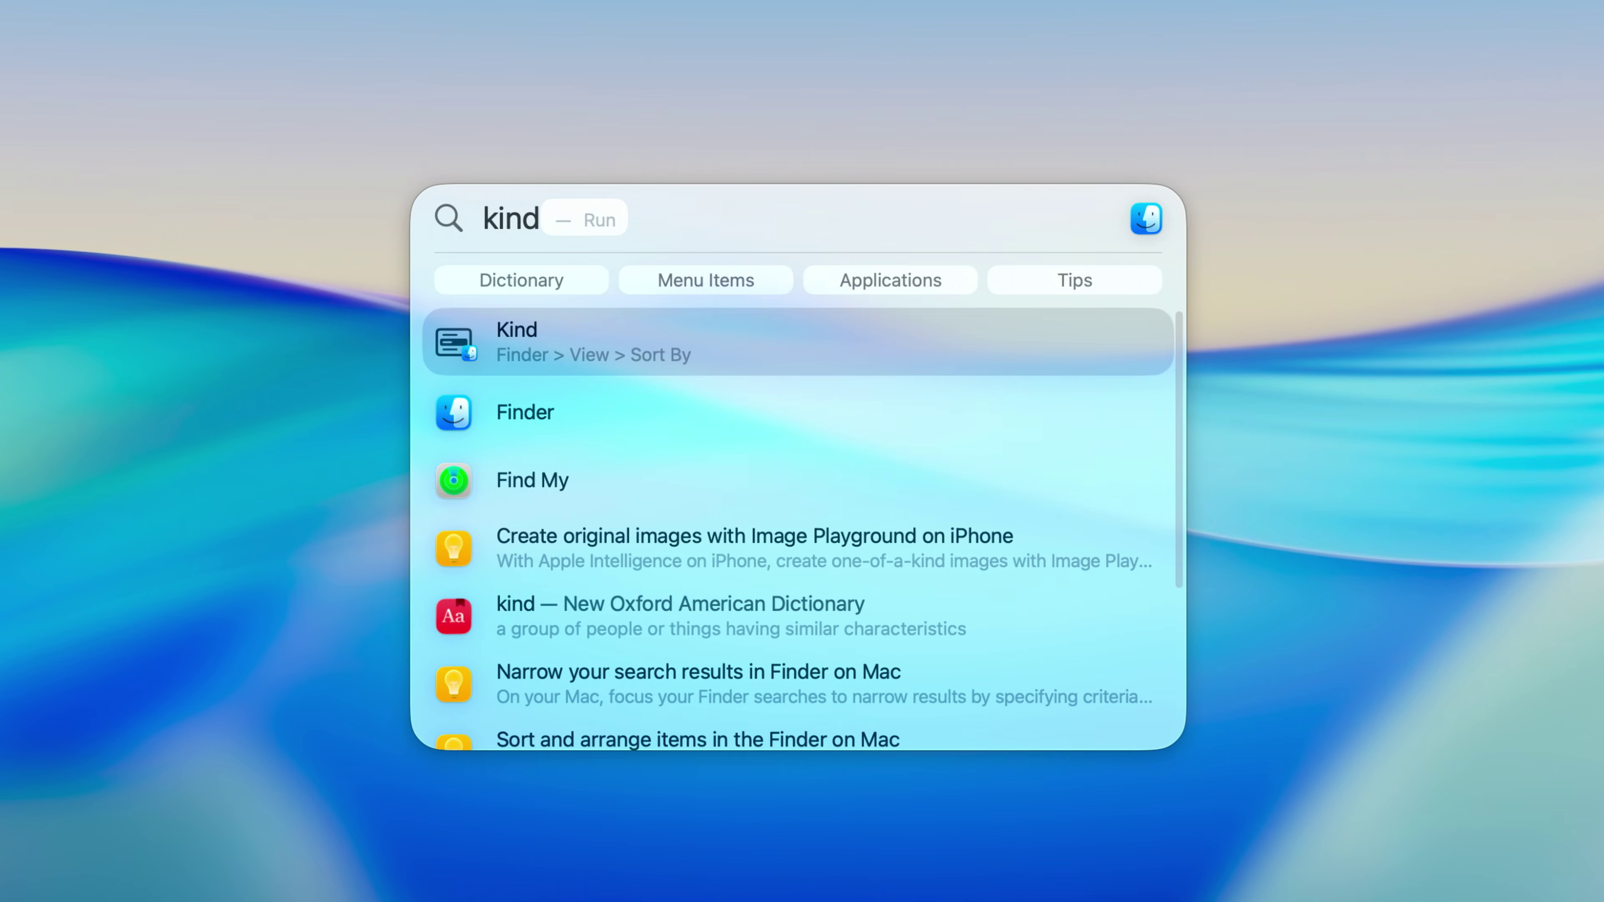
{"action": "type", "text": ": Application"}
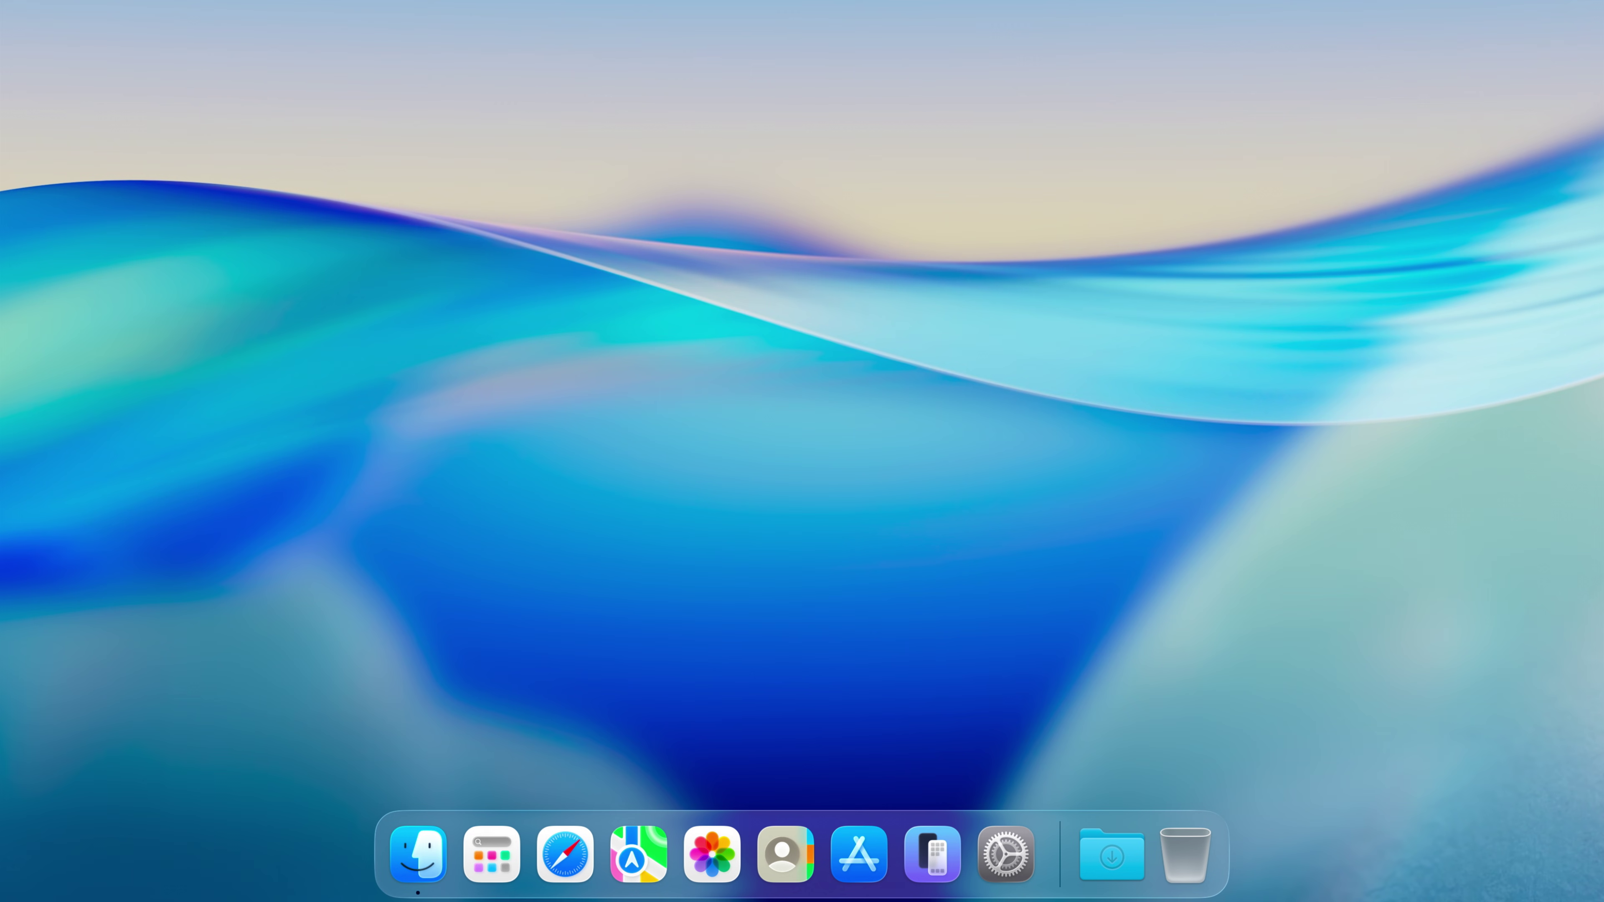
{"action": "key", "text": "super+space"}
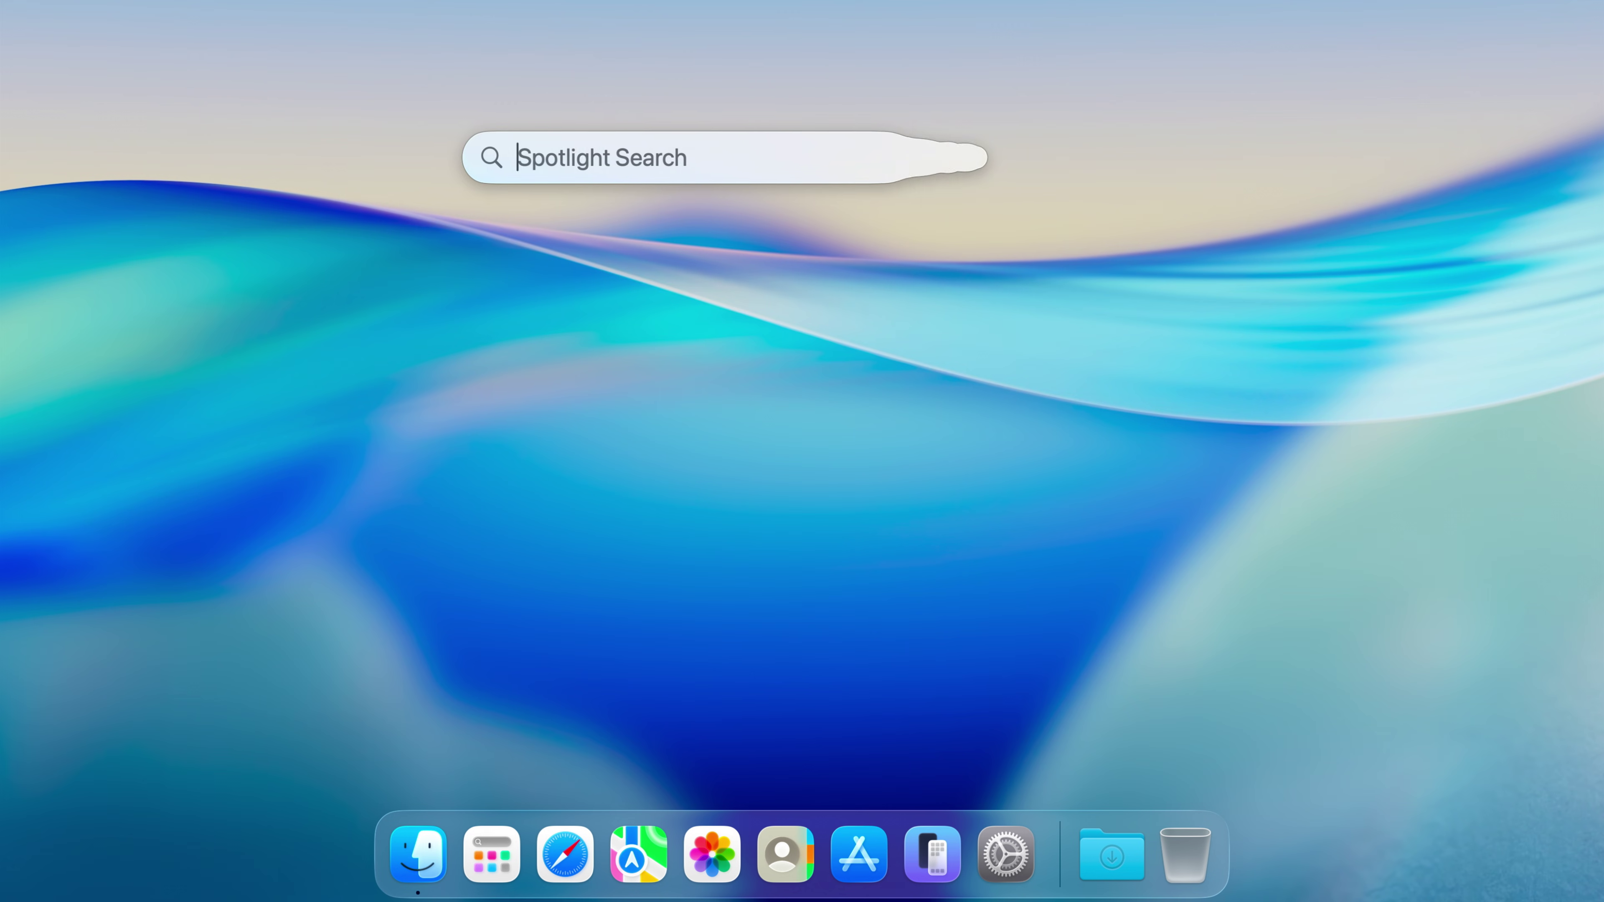
{"action": "left_click", "coordinate": [970, 159]}
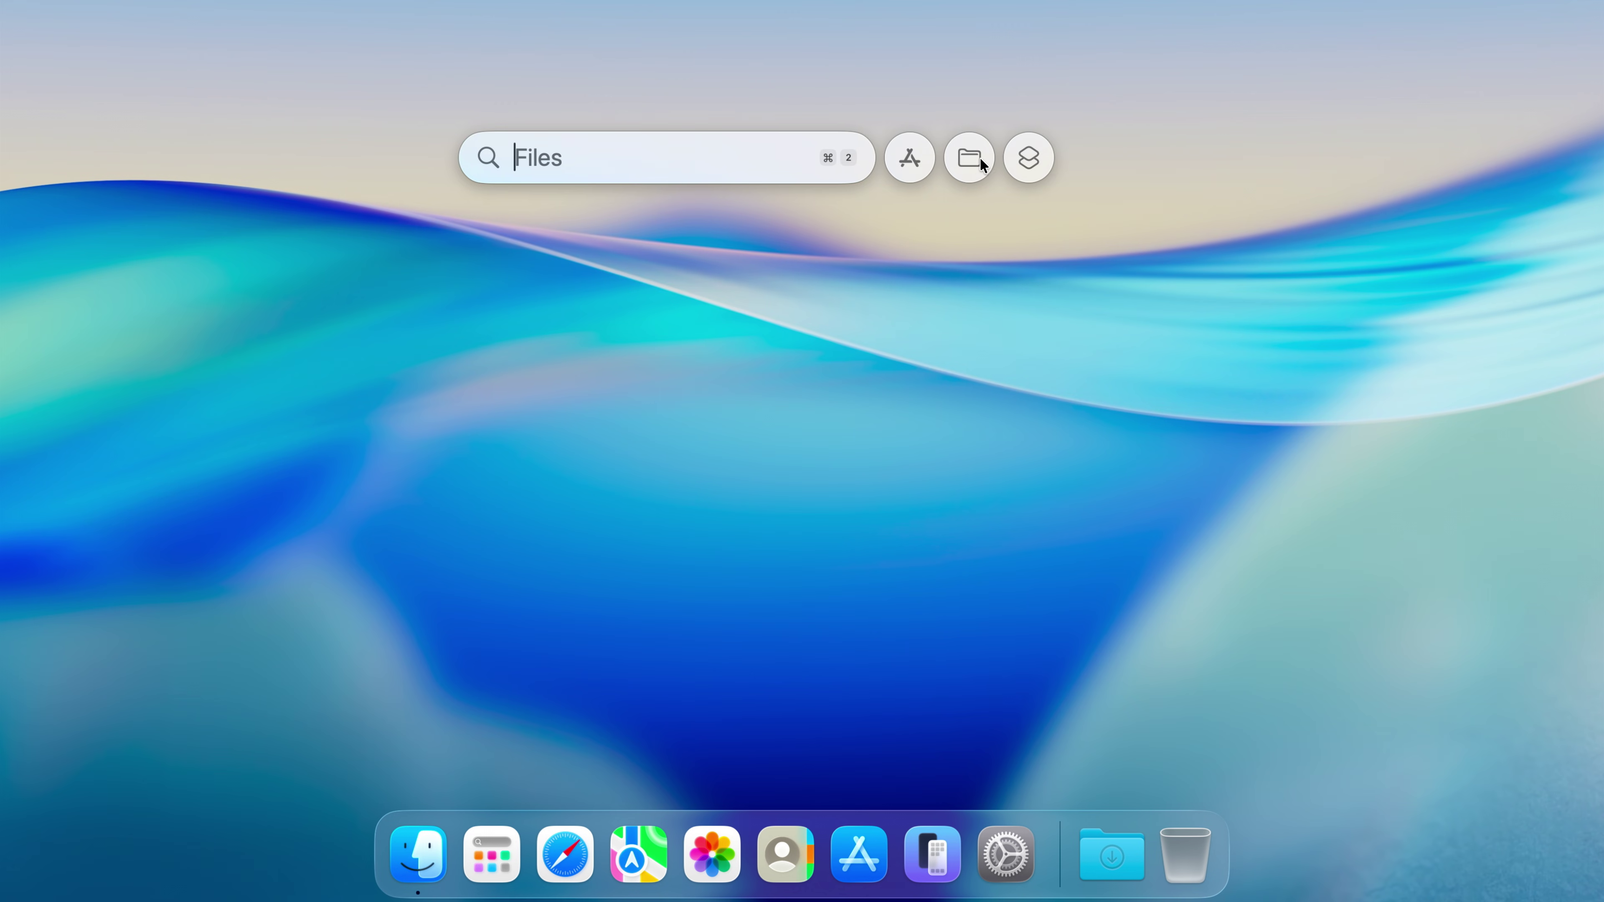